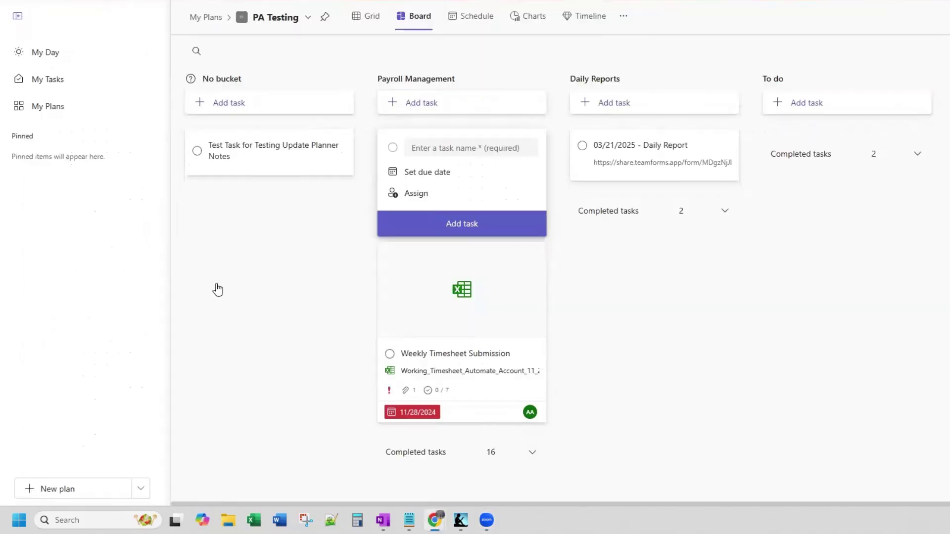
- Add a task named "Test Task" without a bucket to the PA Testing plan, and view its details
click(212, 102)
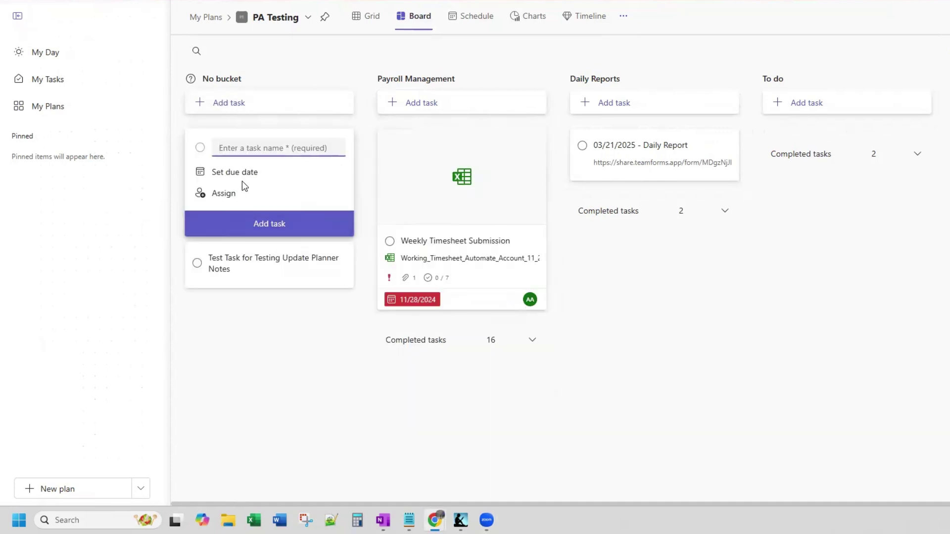
click(273, 224)
click(253, 145)
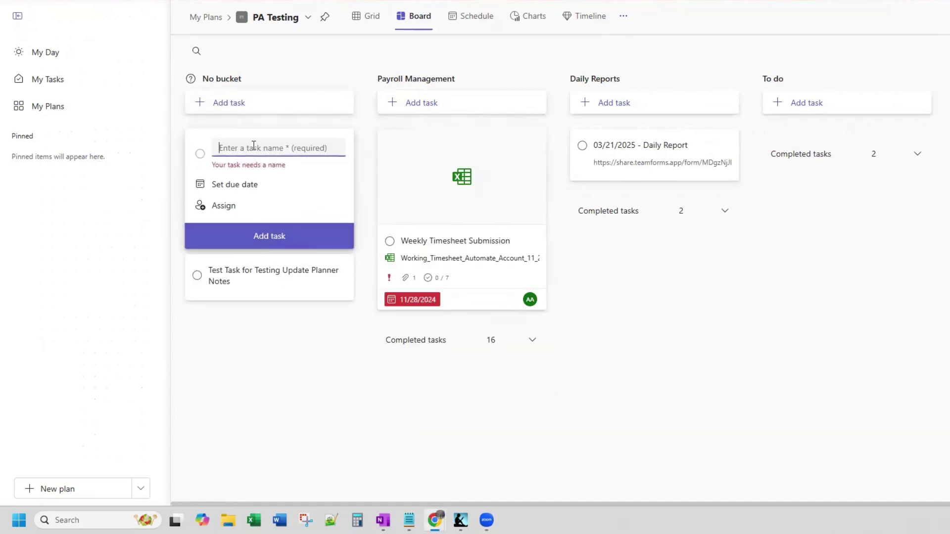
text(Test Task)
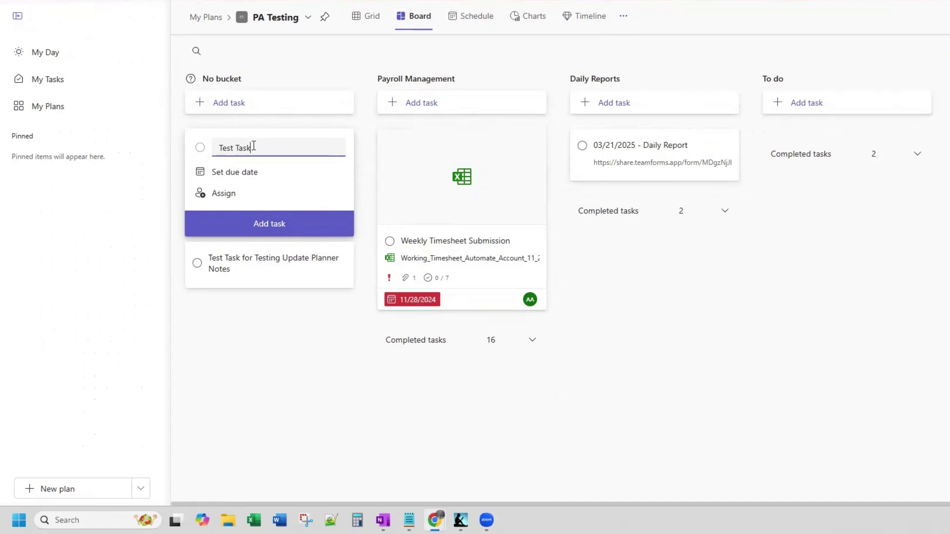
key(Return)
click(277, 180)
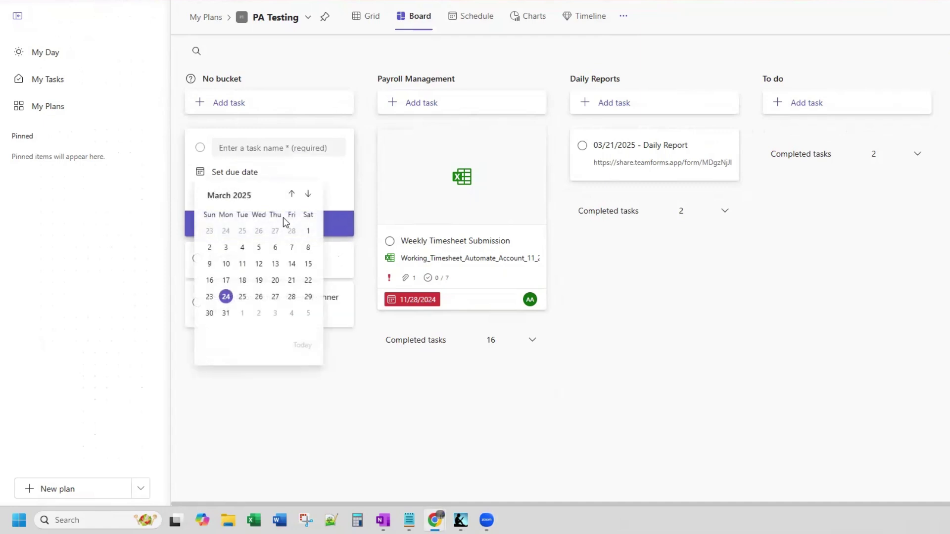
click(358, 178)
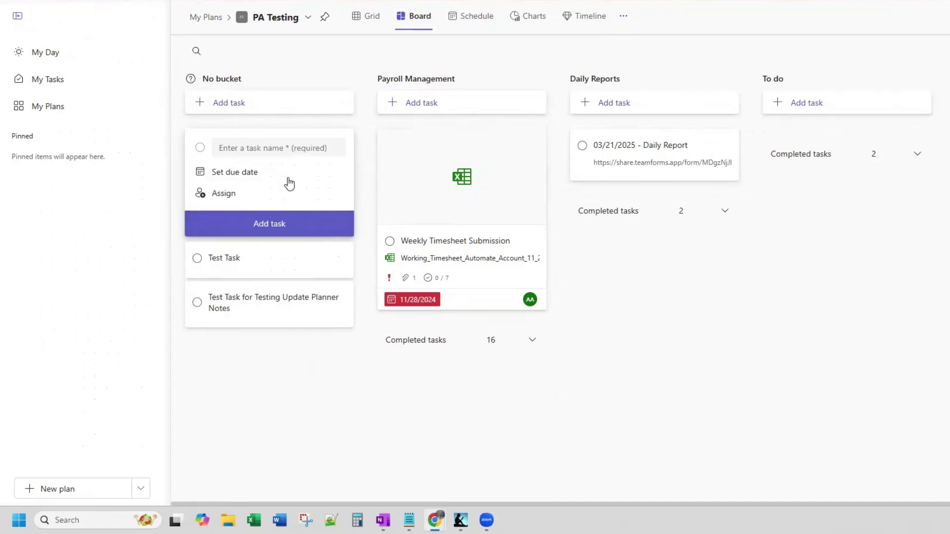
click(363, 232)
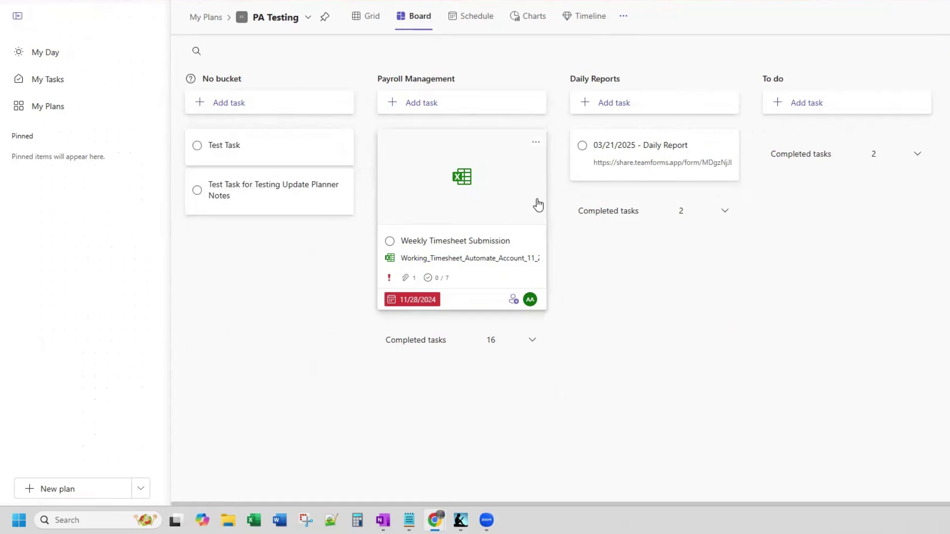
click(246, 147)
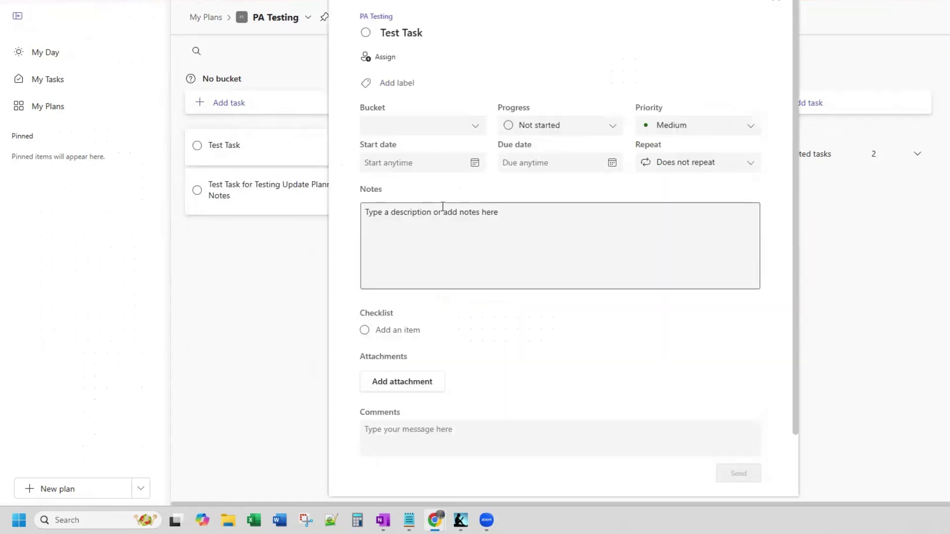
click(777, 3)
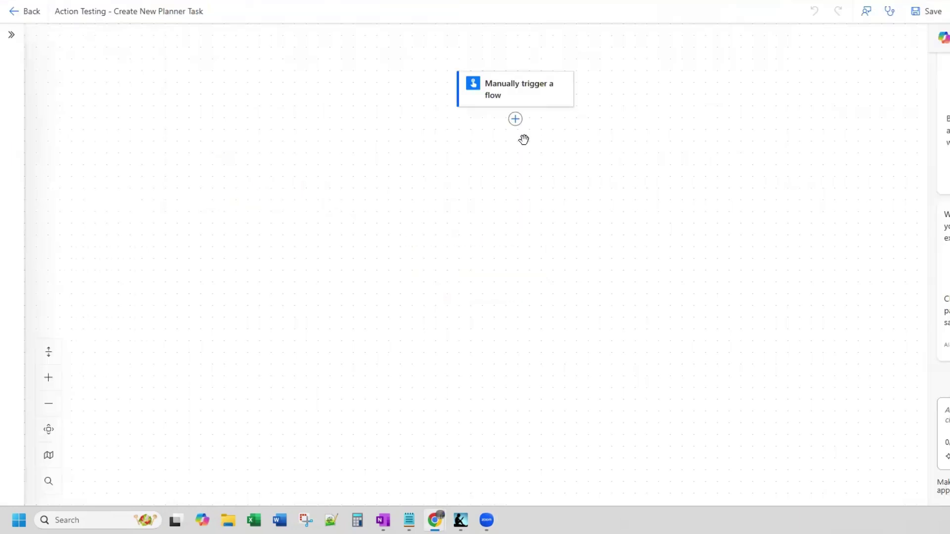
- In the Power Automate flow, add the non-preview Planner action "Create a task" after the manual trigger
click(515, 119)
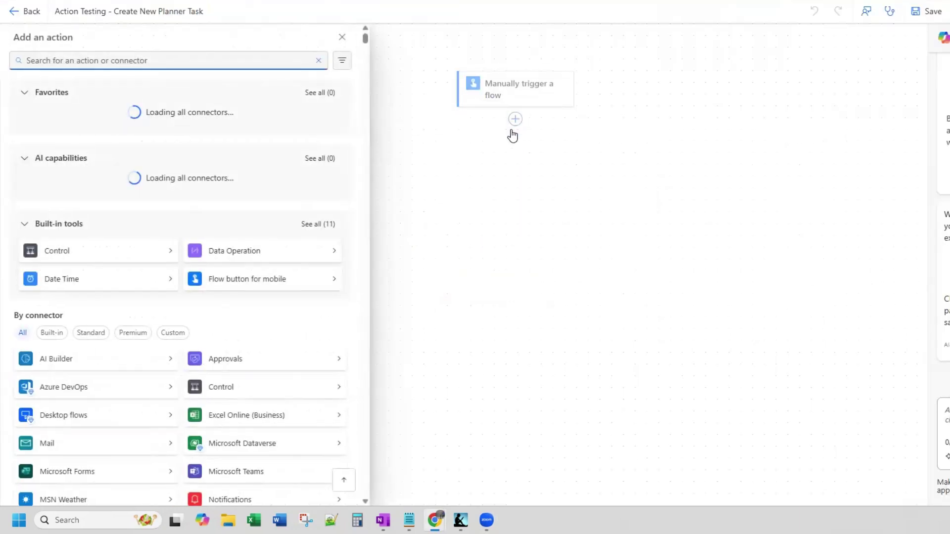
text(create)
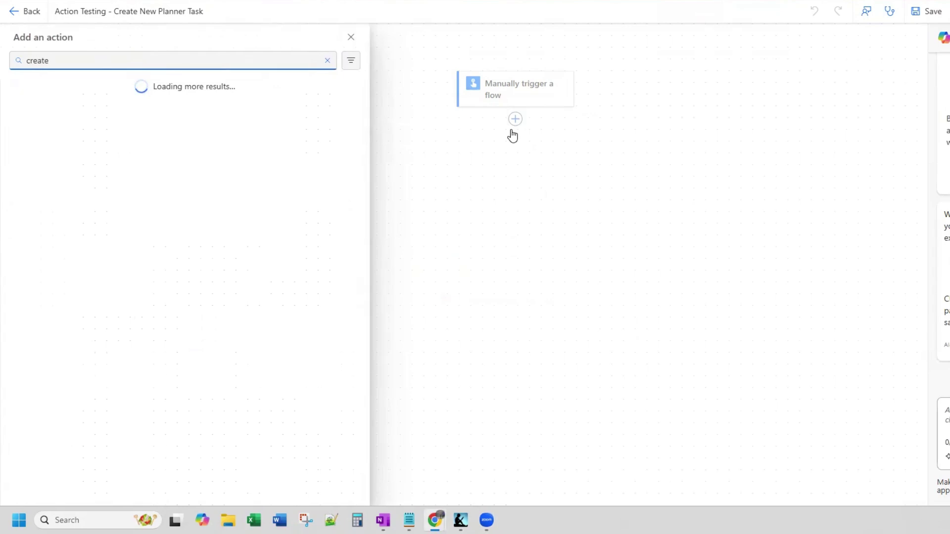
text( a task)
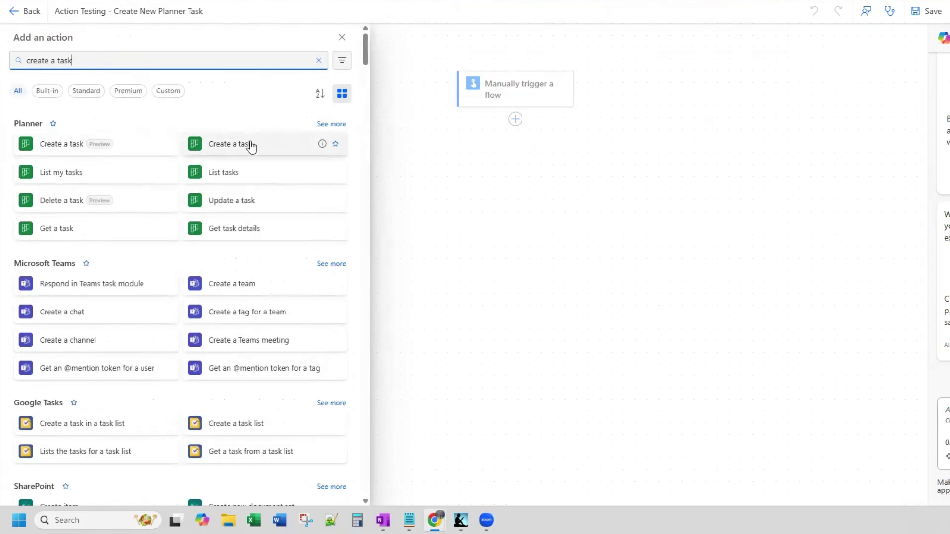
click(252, 146)
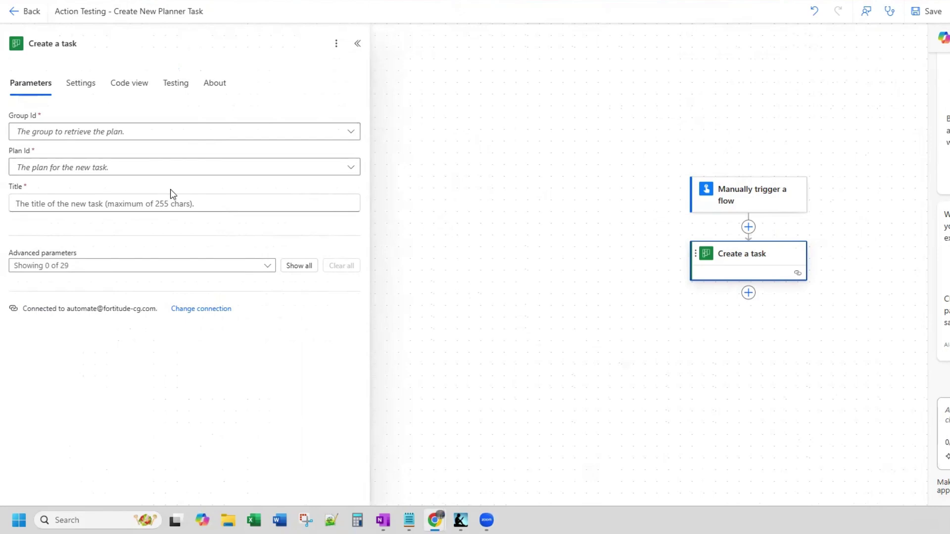
- Show all advanced parameters of the "Create a task" action and look through the available fields
click(304, 271)
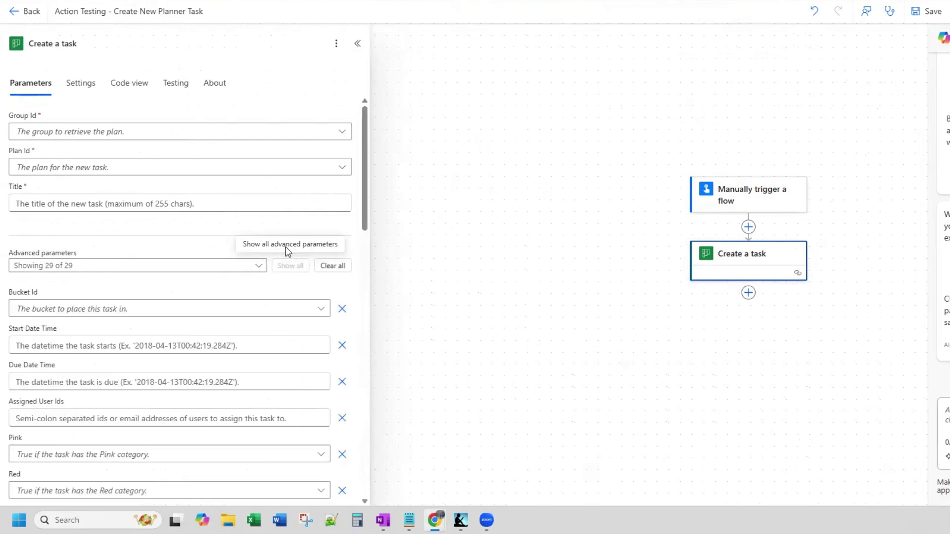
drag(366, 149, 374, 176)
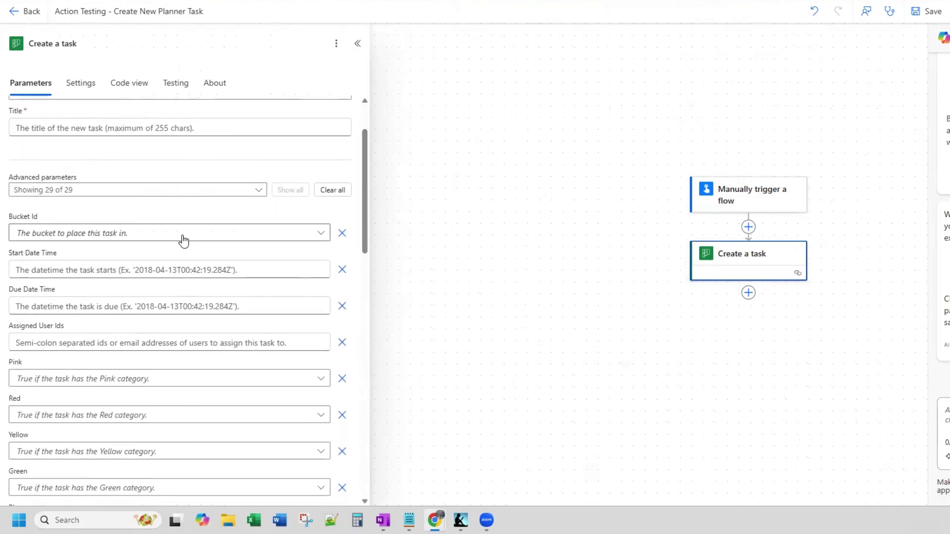
scroll(216, 302, down, 2)
scroll(215, 303, down, 15)
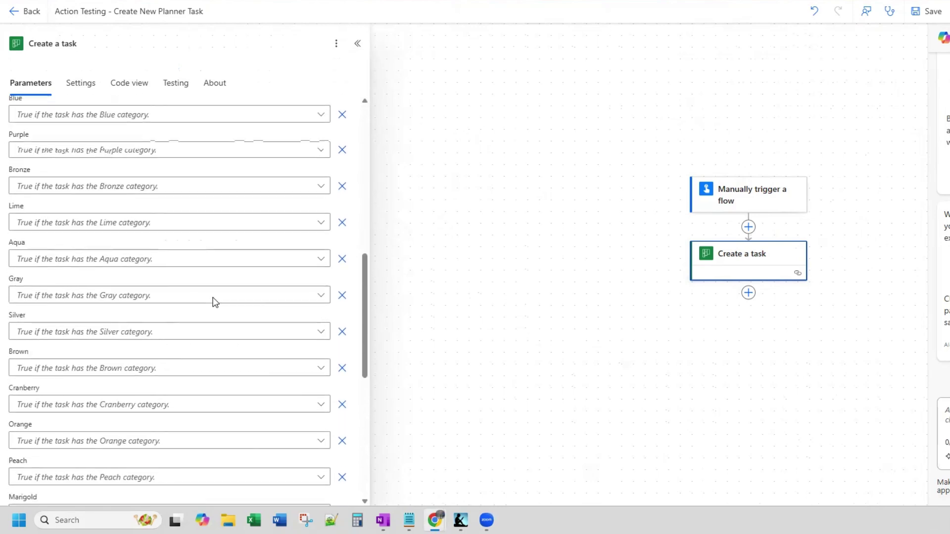
scroll(215, 303, up, 20)
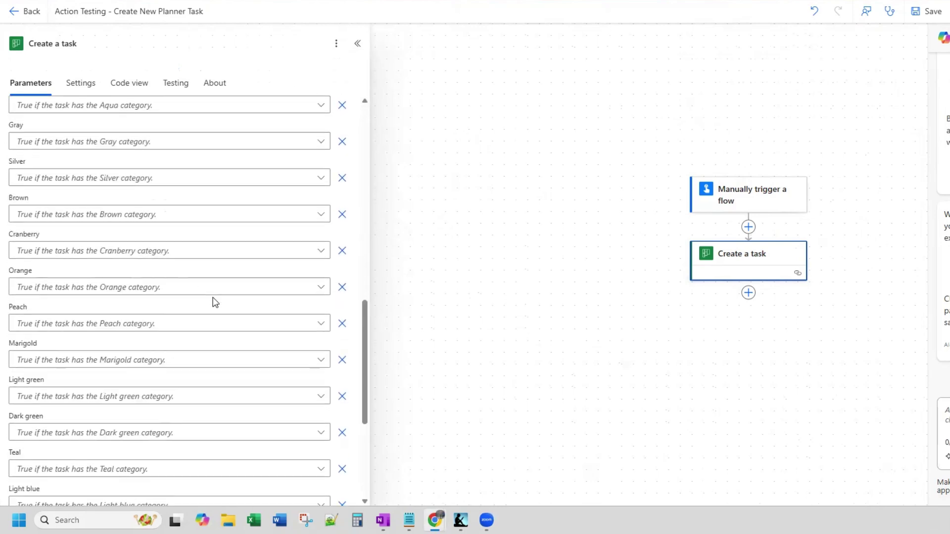
- Add the Planner action "Update a task" after "Create a task" and show all its advanced parameters
click(748, 292)
text(upd)
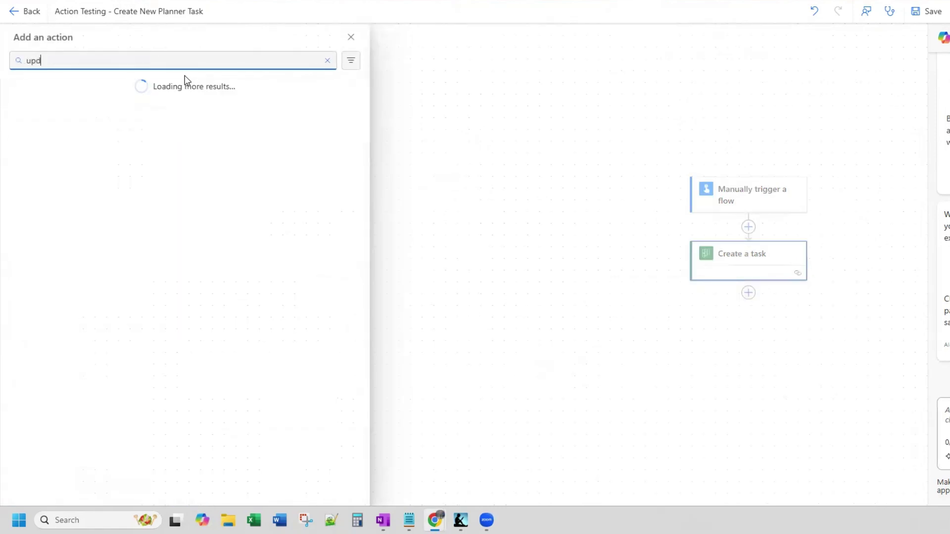
text(ate a task)
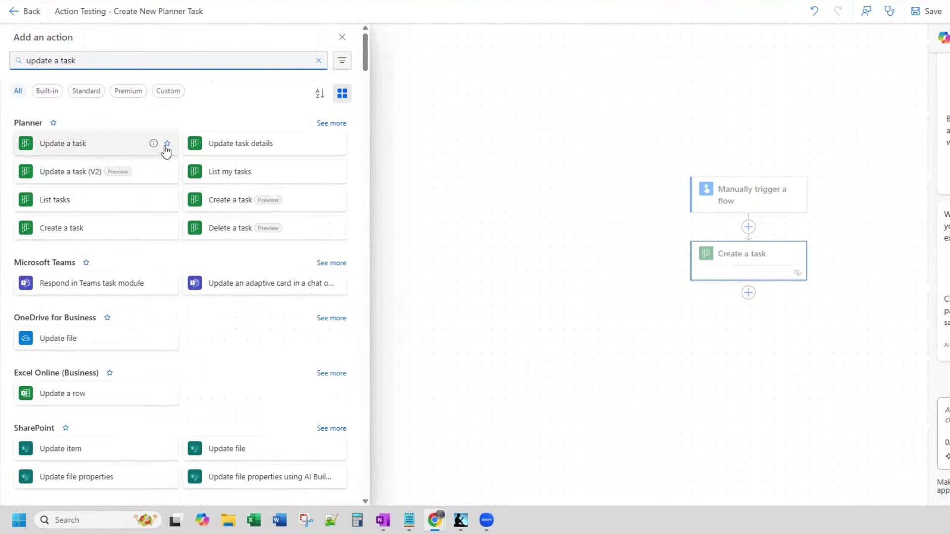
click(75, 144)
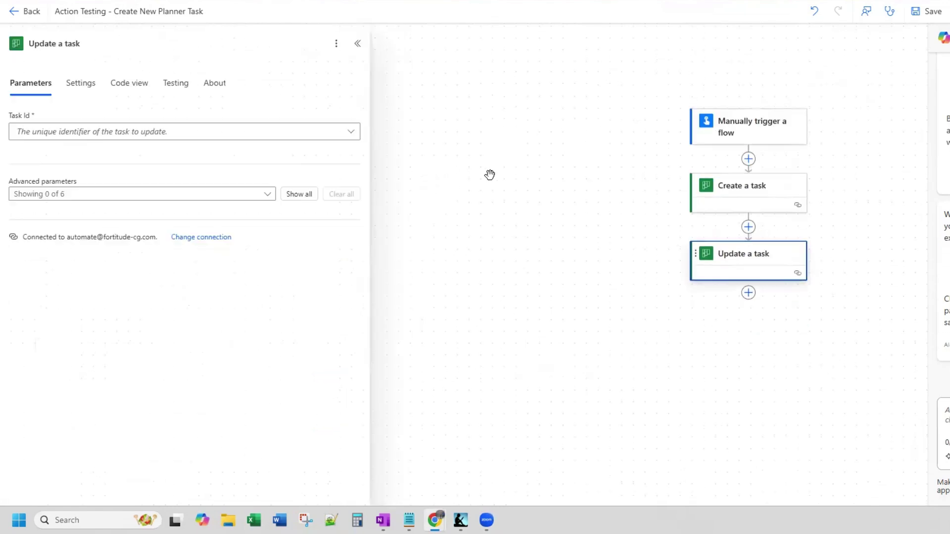
click(297, 195)
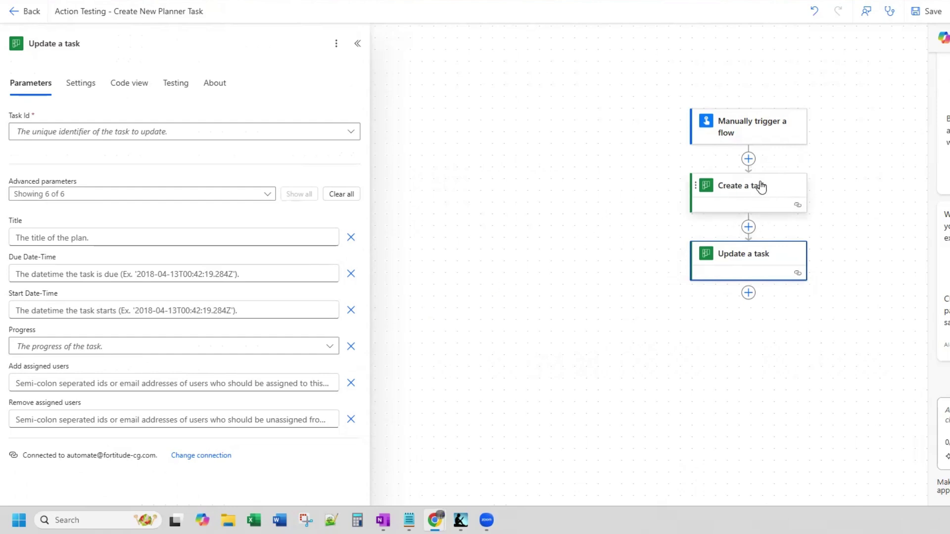
- Set both the group and the plan of the "Create a task" action to PA Testing
click(757, 187)
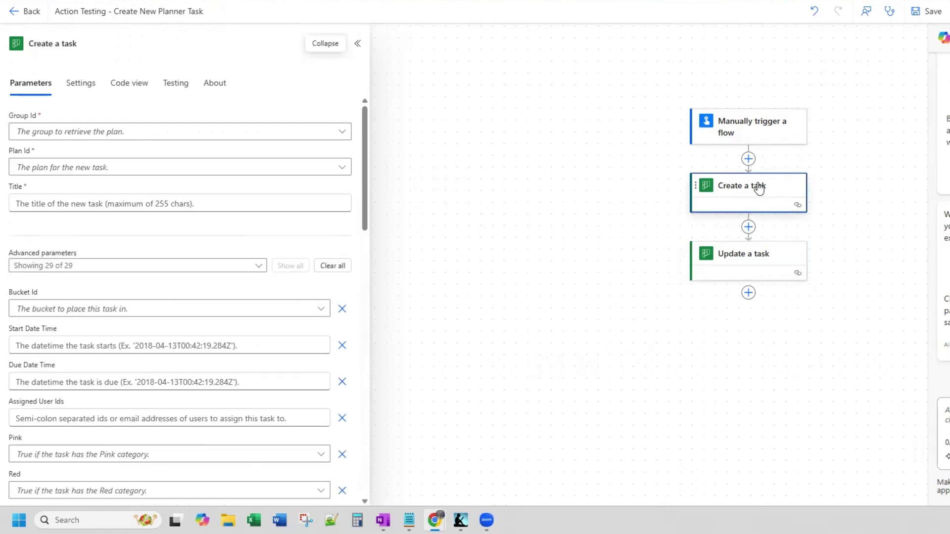
click(105, 134)
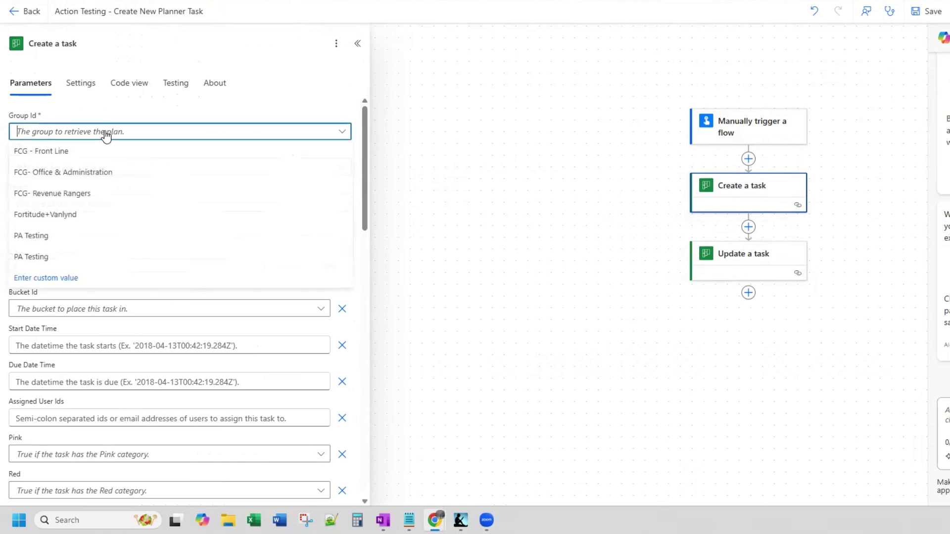
click(42, 239)
click(69, 168)
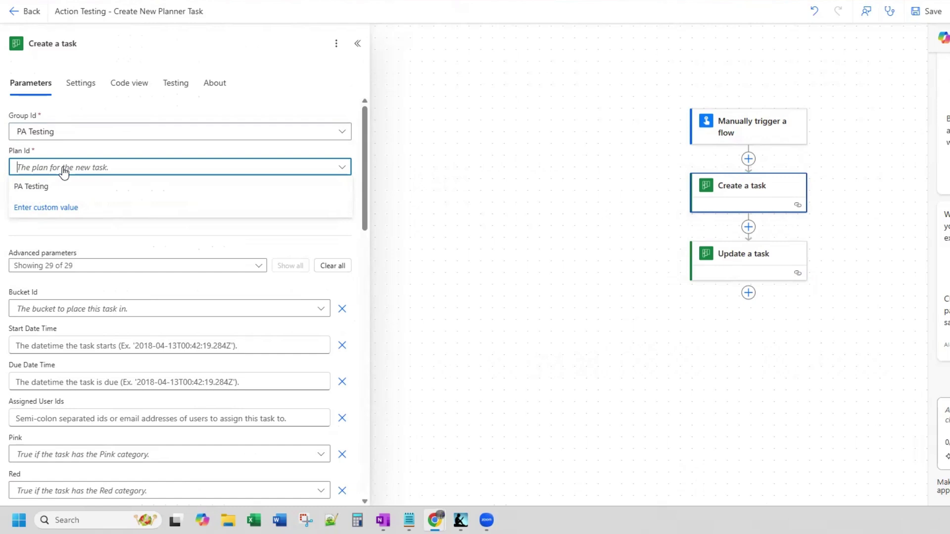
click(56, 191)
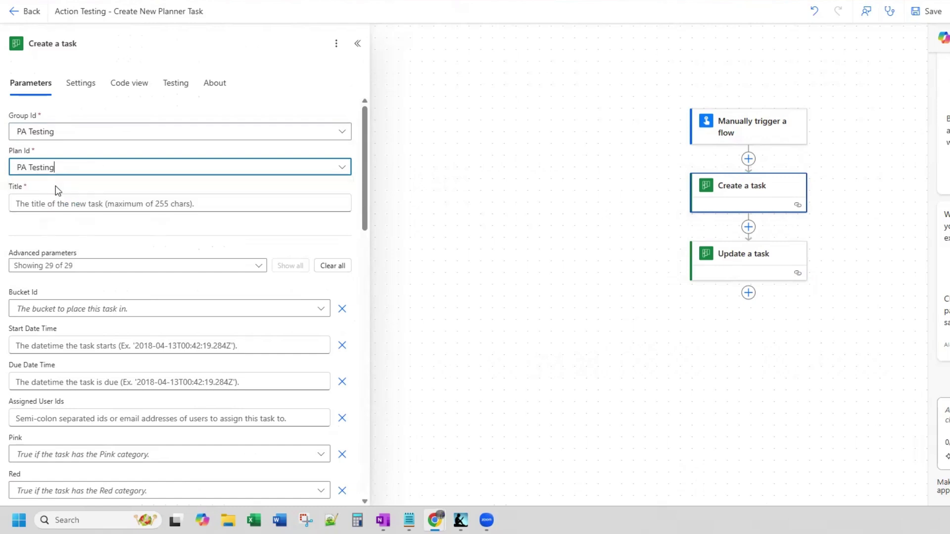
- Set the new task's title to "Testing a New Task" and clear all advanced parameters from the action
click(112, 202)
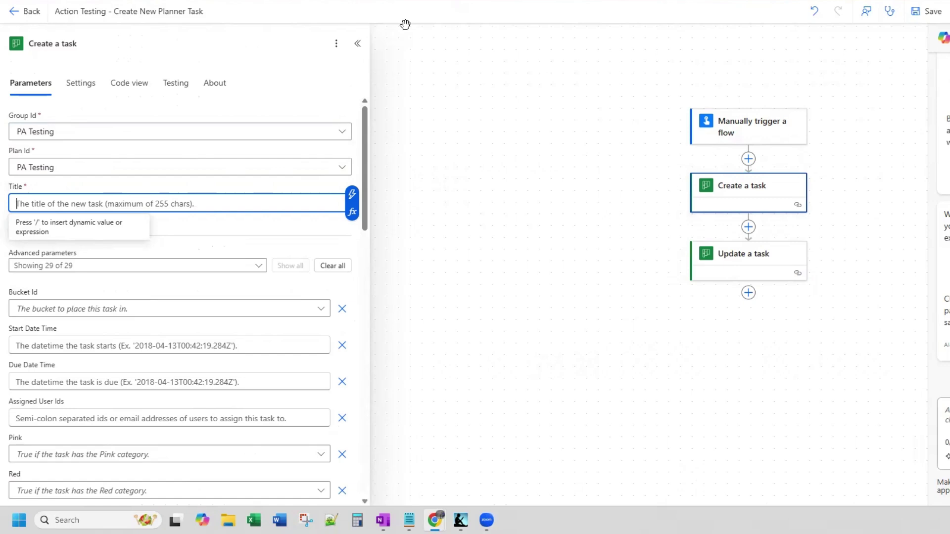
text(Test)
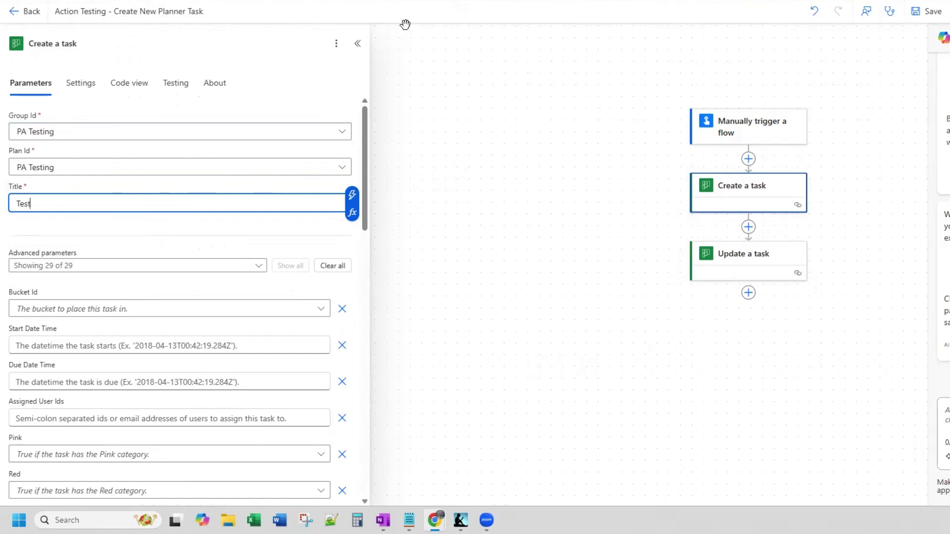
text(ing a New Task)
scroll(132, 276, down, 2)
scroll(85, 227, down, 3)
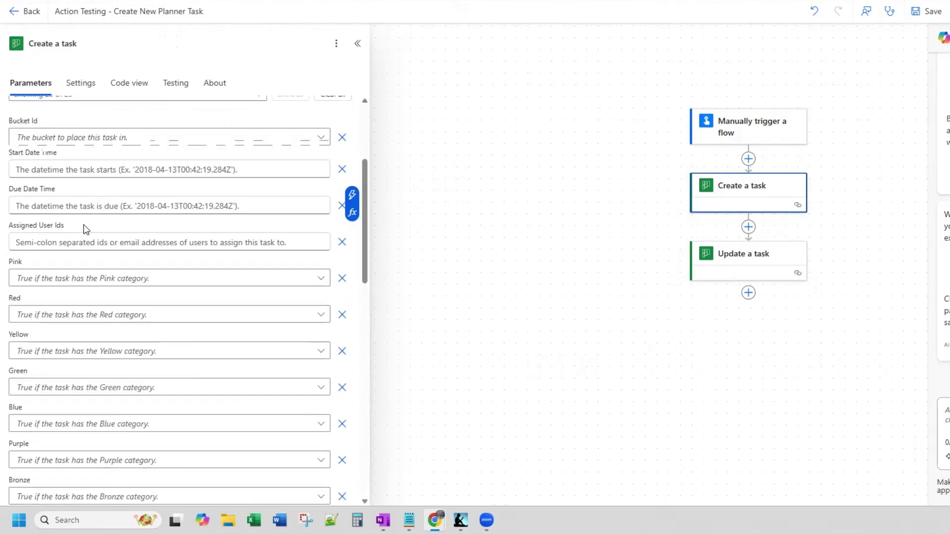
scroll(86, 230, up, 5)
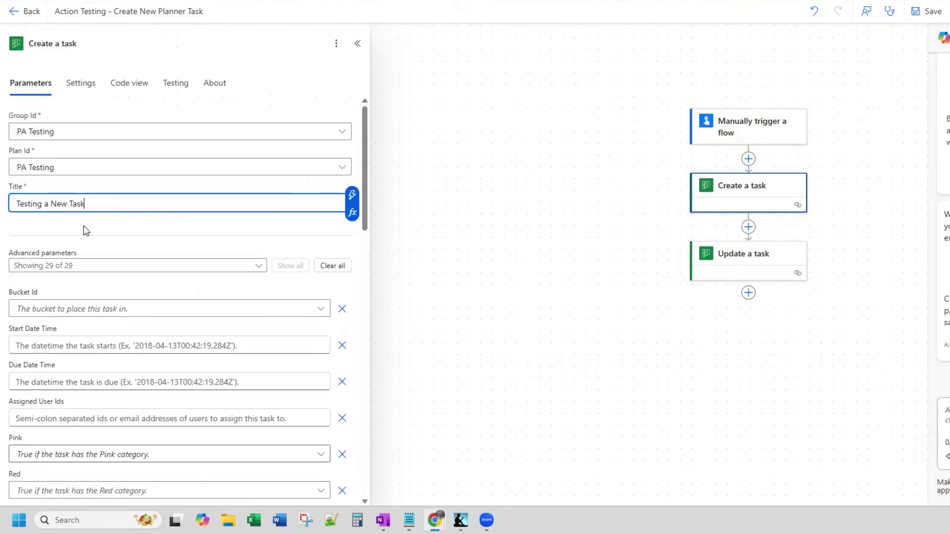
click(332, 266)
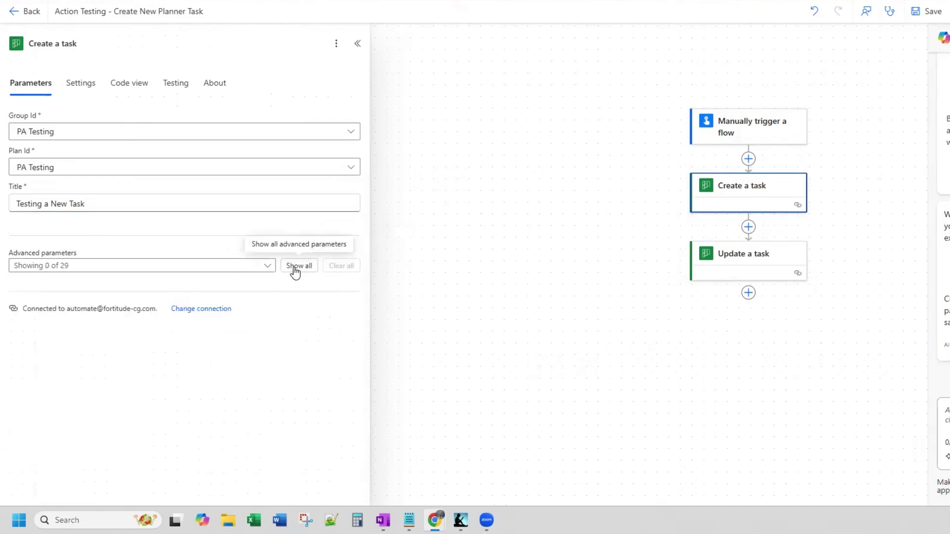
click(267, 269)
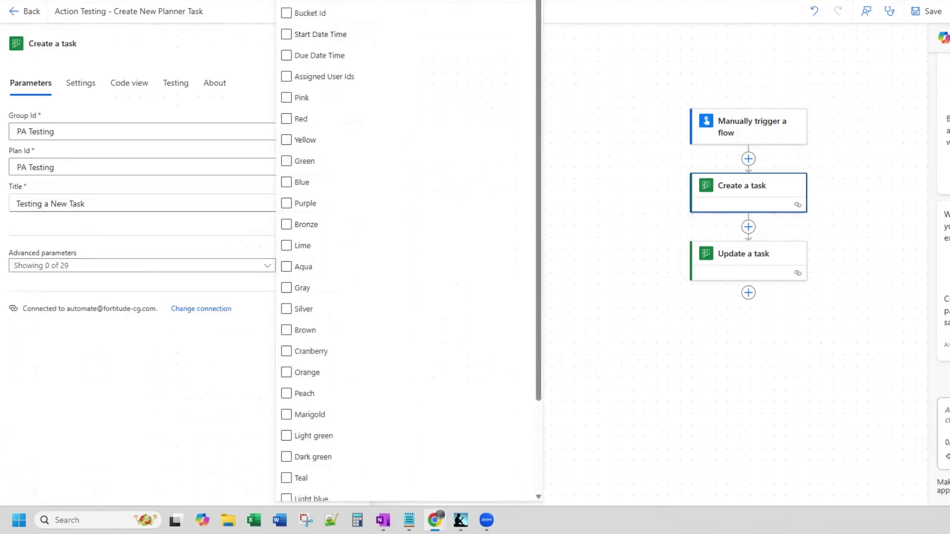
click(287, 13)
click(313, 34)
click(312, 21)
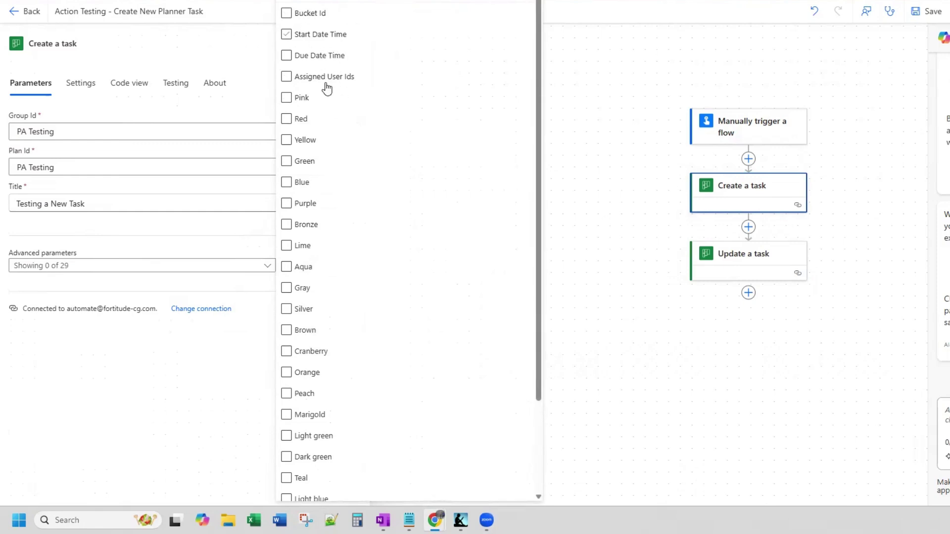
click(174, 373)
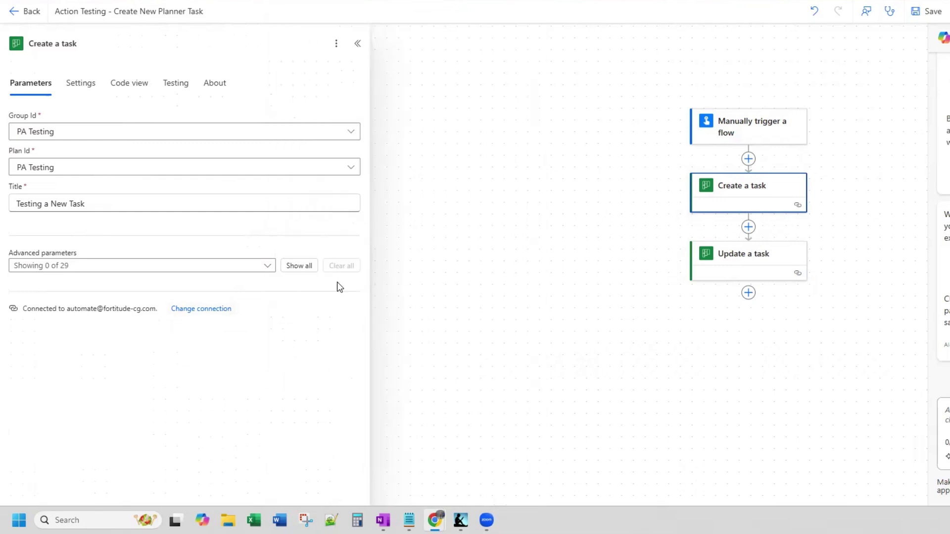
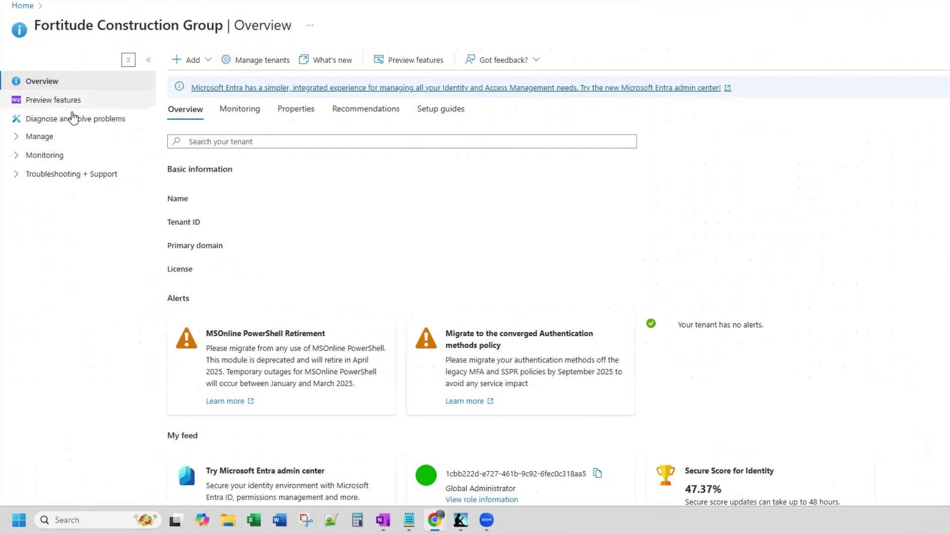
- Switch to Microsoft Entra in the Azure portal and open the tenant's App registrations
click(16, 143)
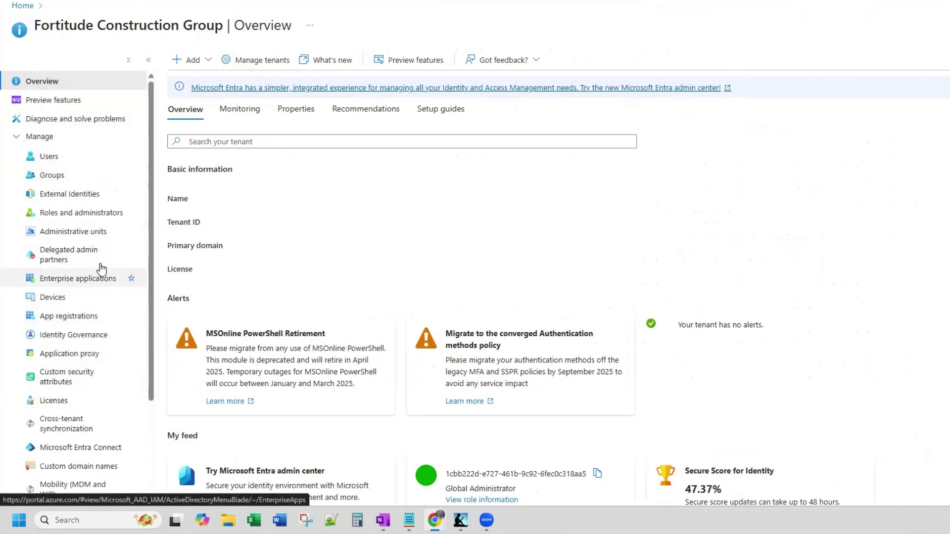
click(71, 319)
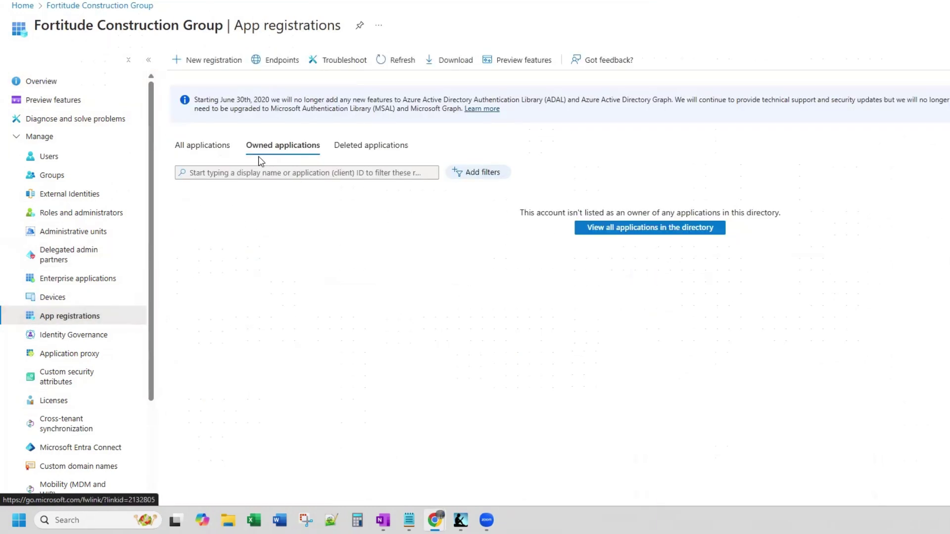
- List all app registrations and fill in a new single-tenant registration named UpdatePlannerTask without registering it
click(193, 148)
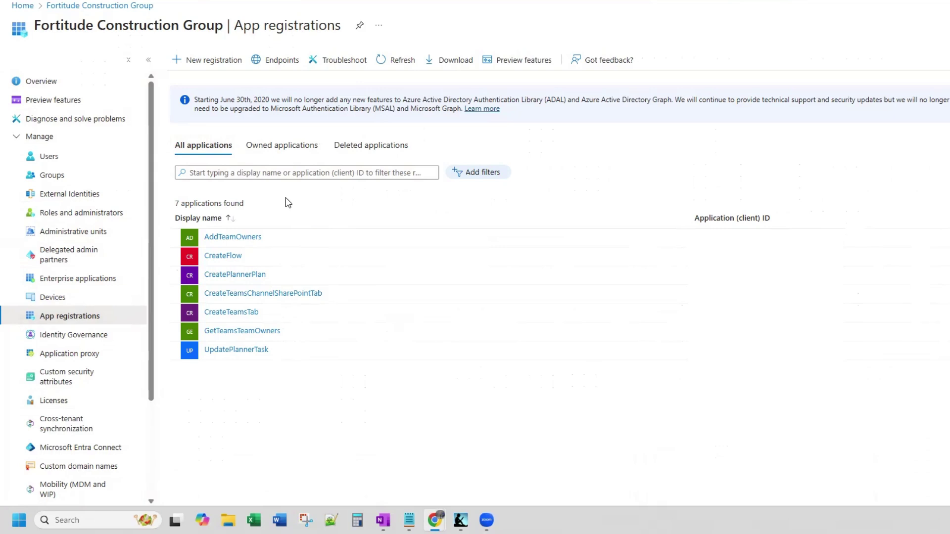
click(195, 61)
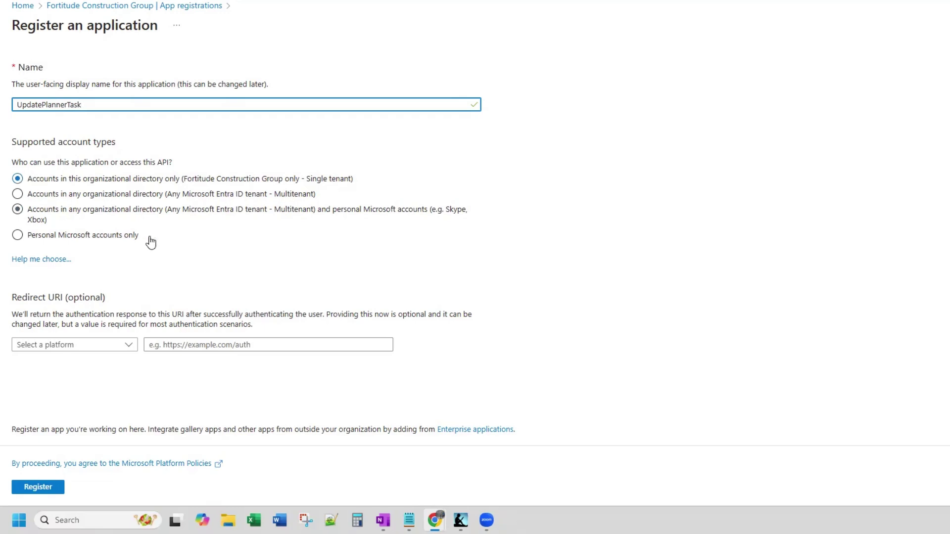
click(43, 480)
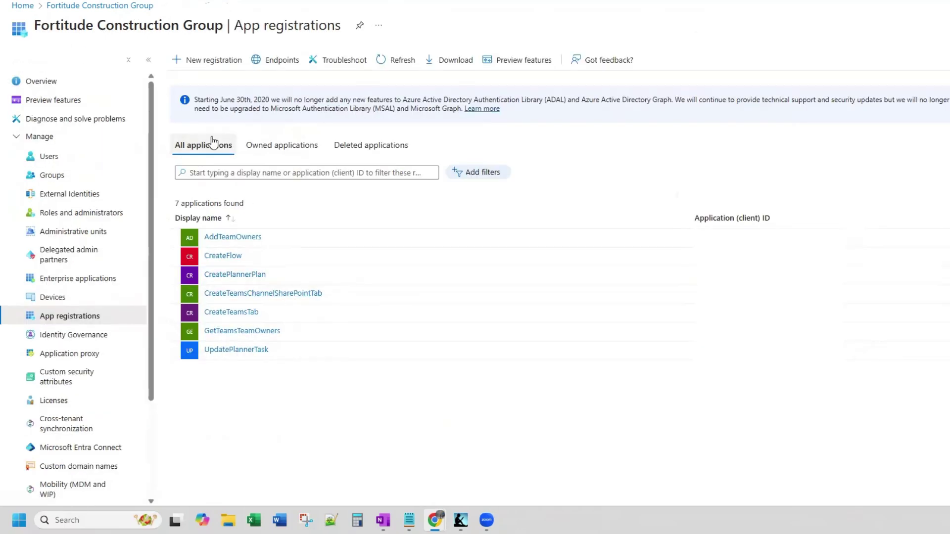
- Open the existing UpdatePlannerTask app registration and view its configured API permissions
click(237, 350)
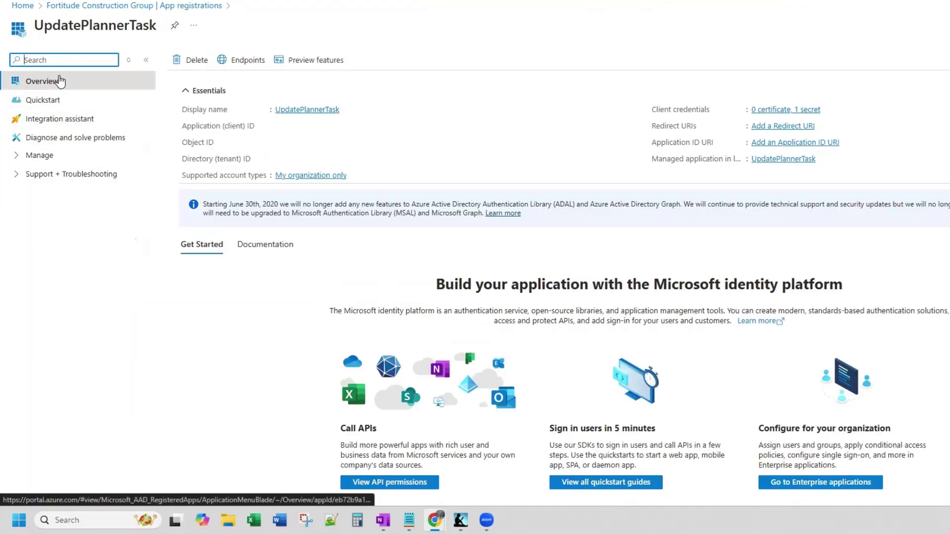
click(16, 157)
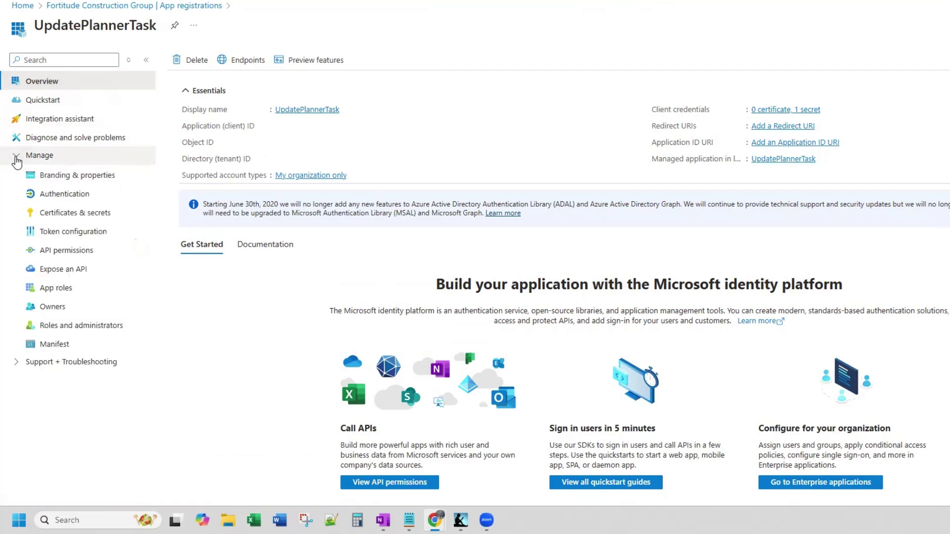
click(62, 253)
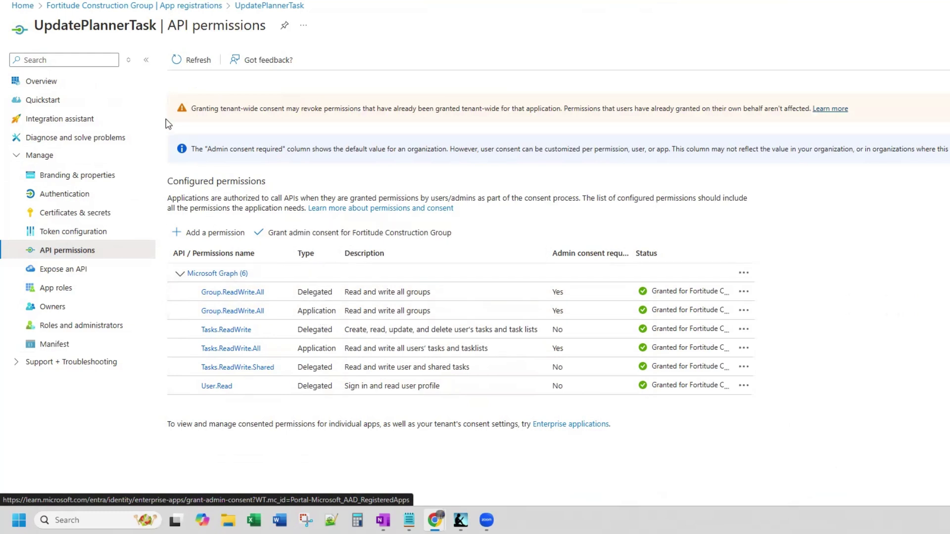
- Look up the delegated Microsoft Graph permission group.readwrite.all in a new permission request, then leave the request without adding it
click(194, 239)
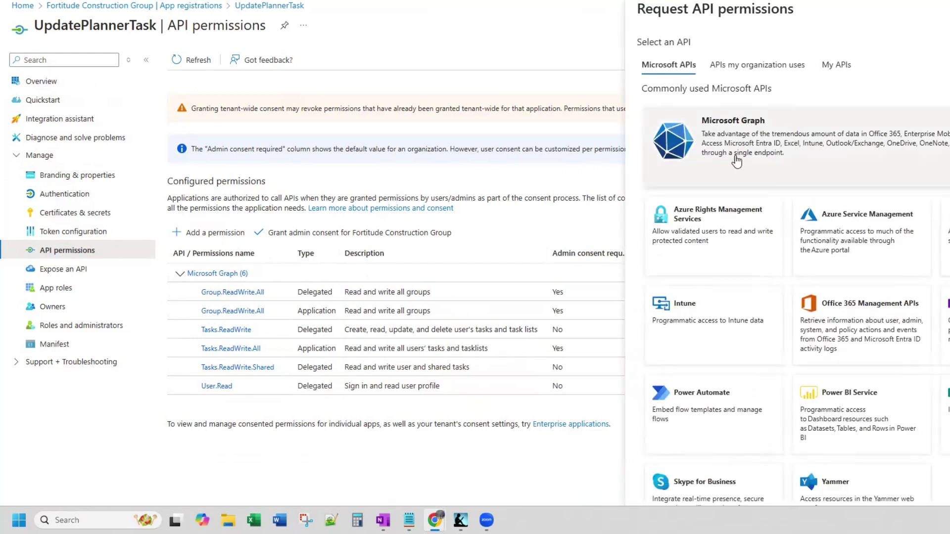
click(797, 146)
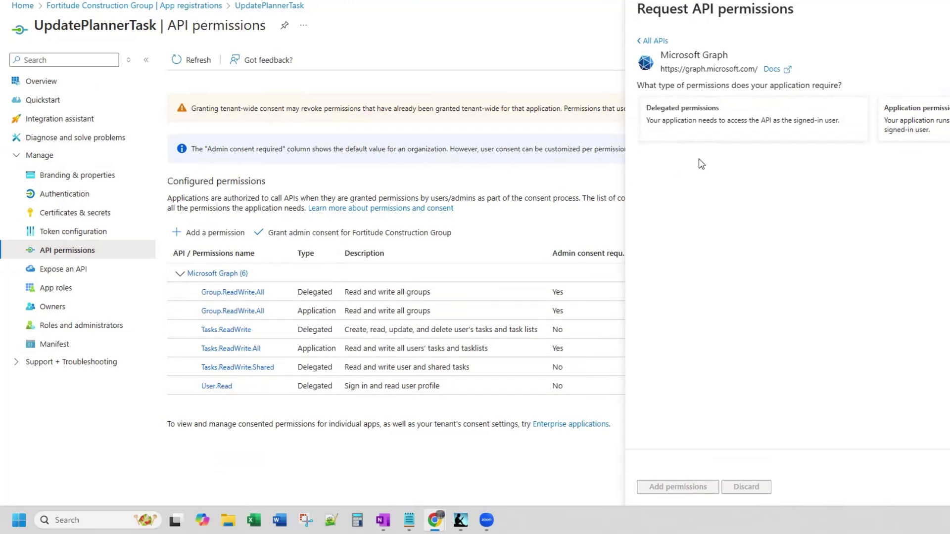
click(716, 115)
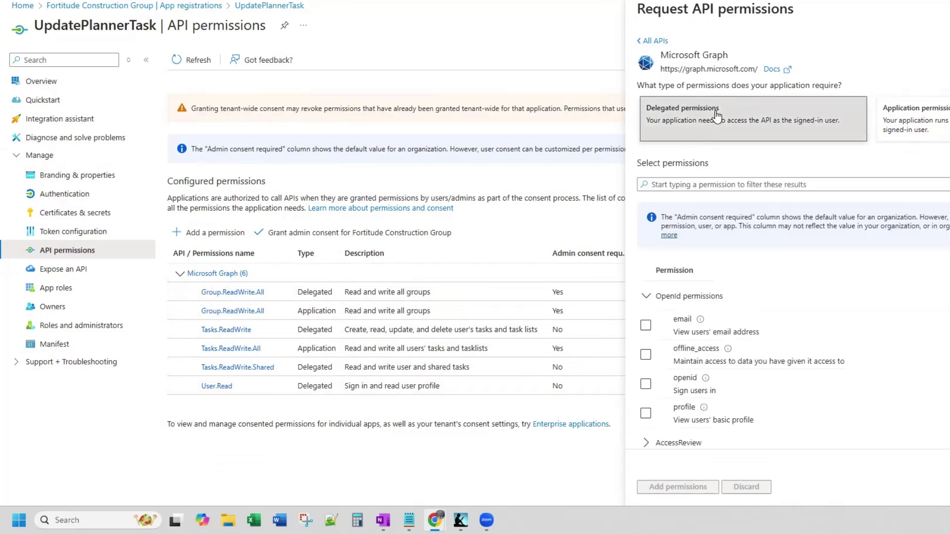
click(693, 185)
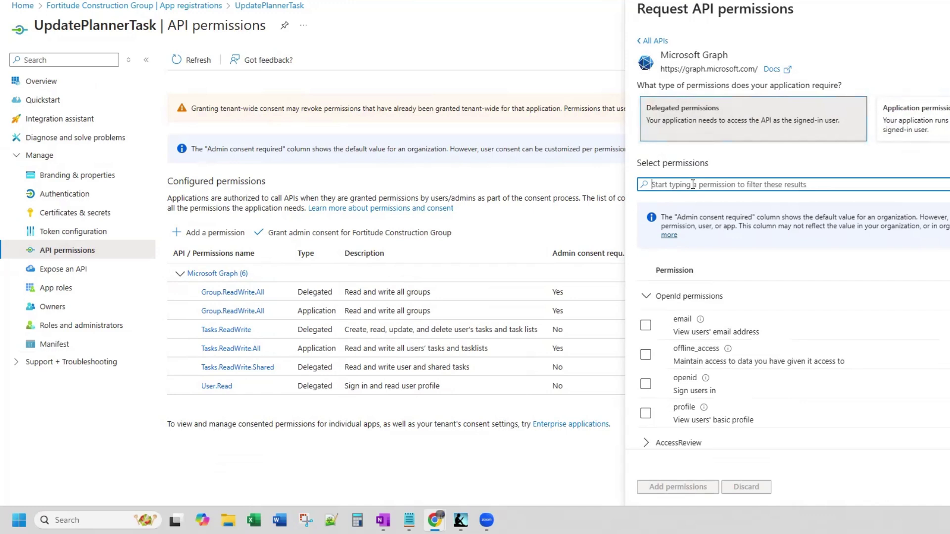
text(gr)
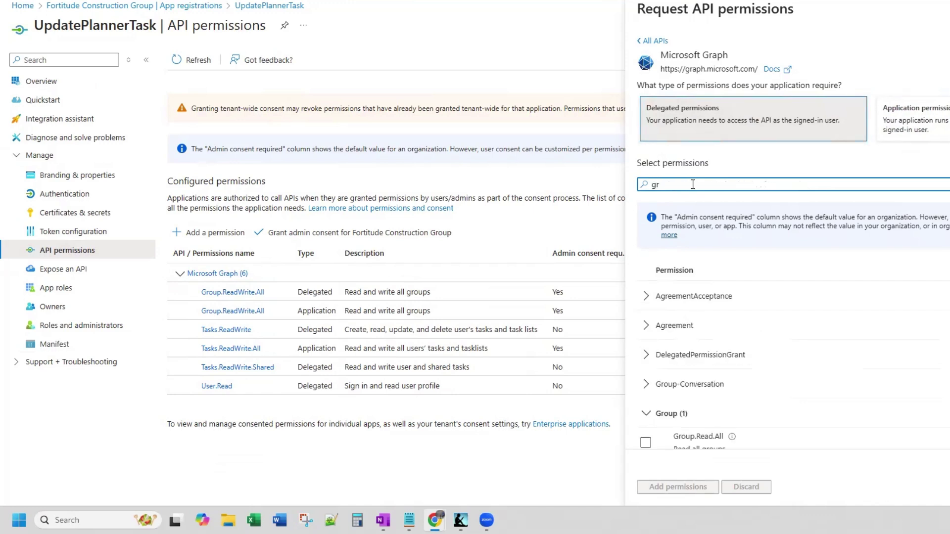
text(oup.rea)
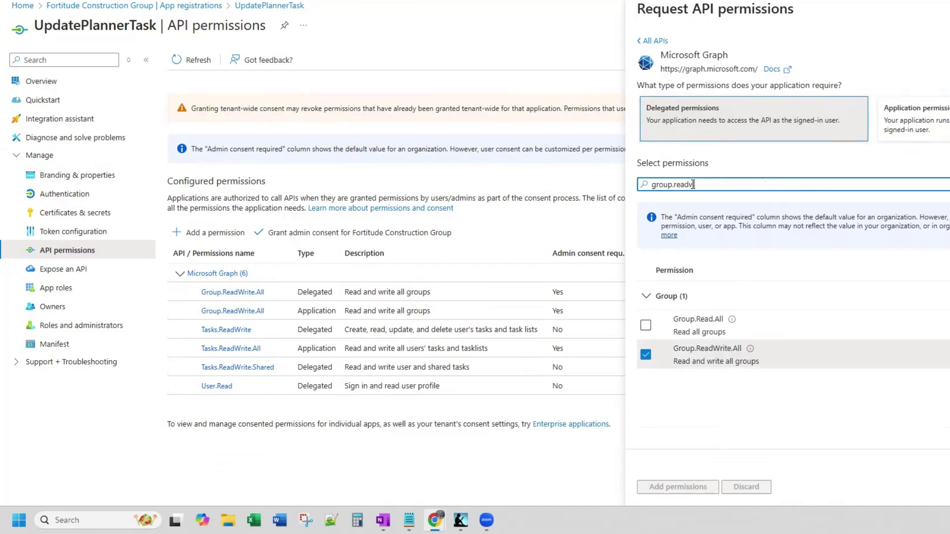
text(dwrite.all)
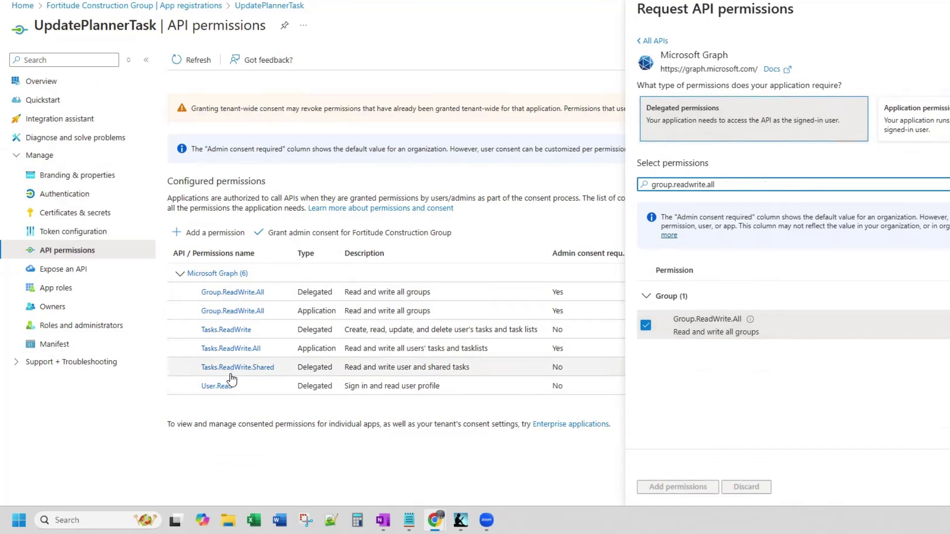
key(Escape)
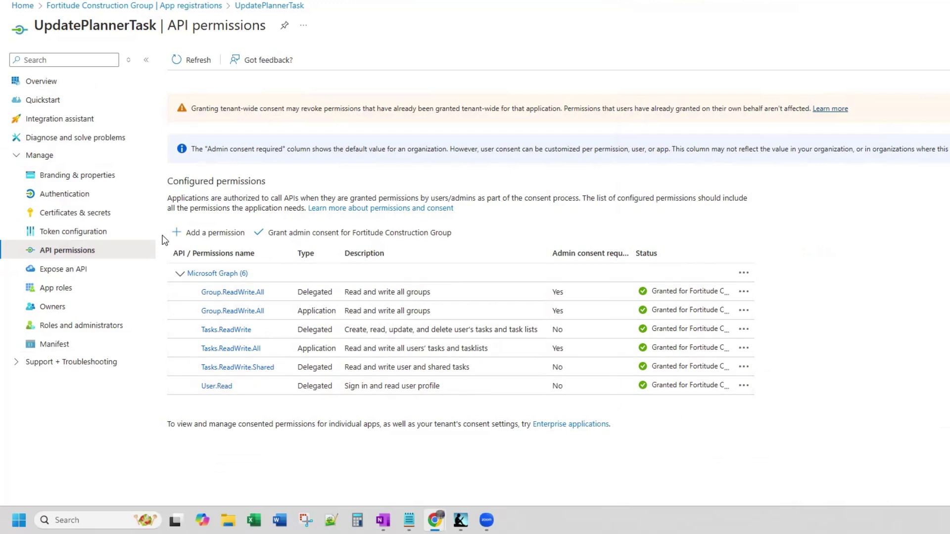
- Fill in a new client secret described as ConsumePlannerAPI with an expiry of 730 days (24 months), then discard it
click(77, 216)
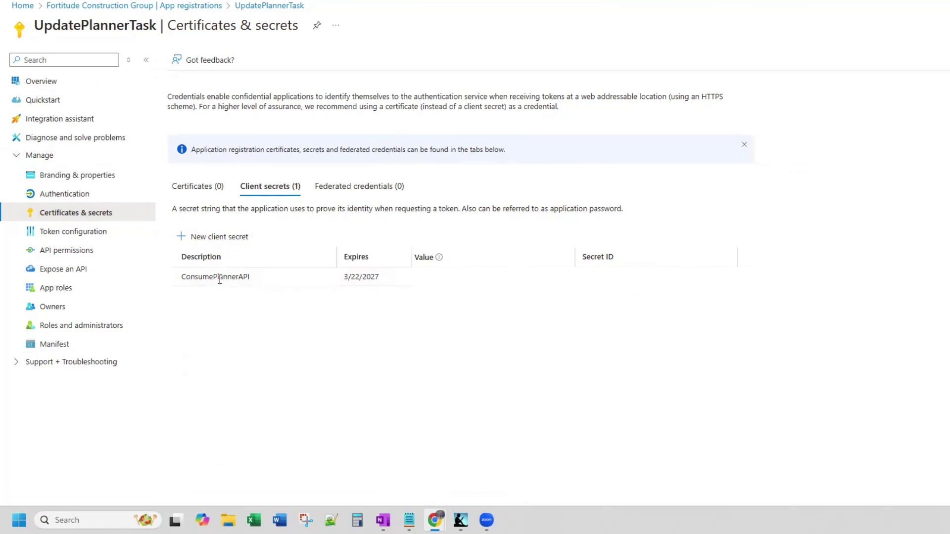
drag(251, 277, 183, 271)
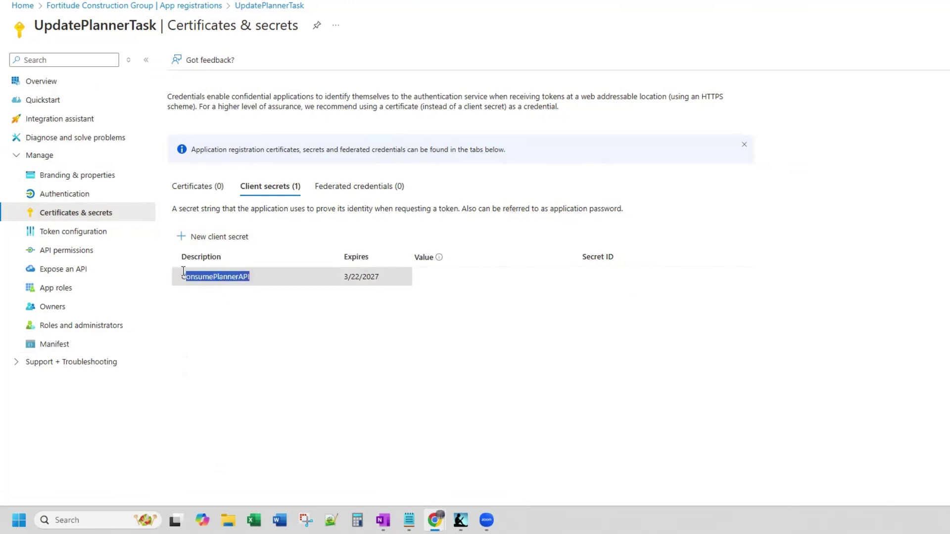
click(217, 238)
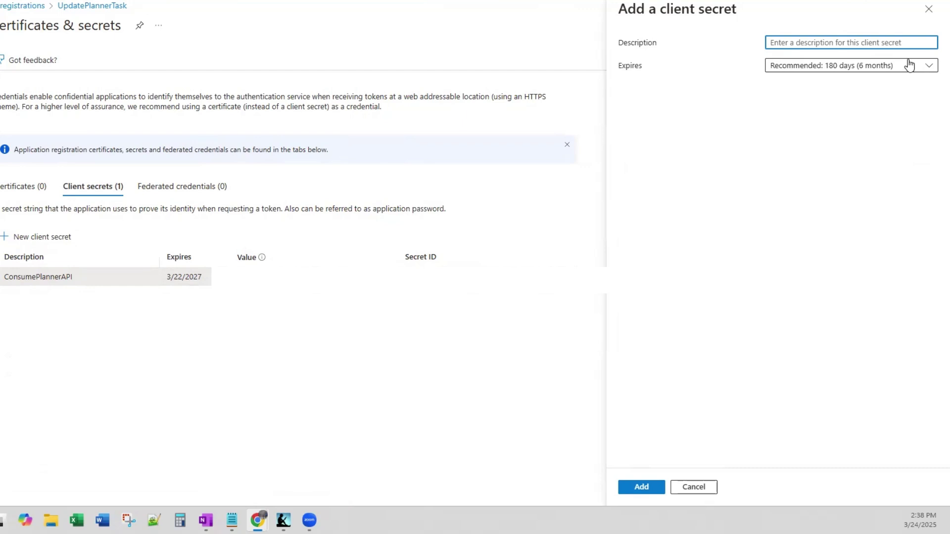
text(ConsumePlannerAPI)
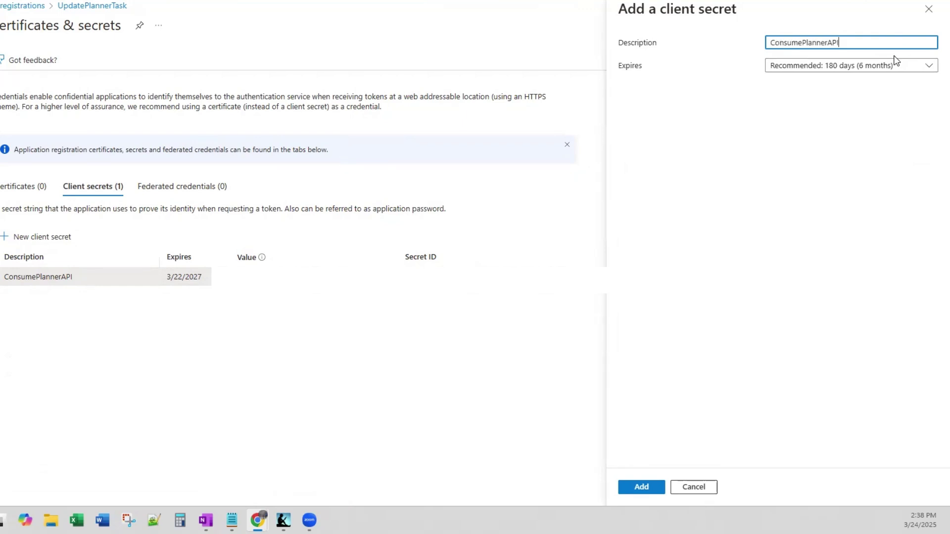
click(926, 67)
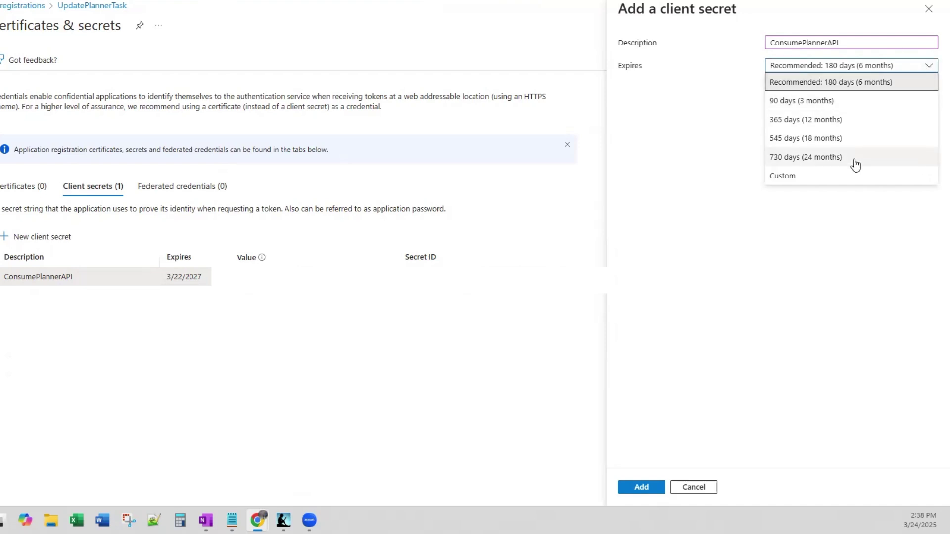
click(855, 159)
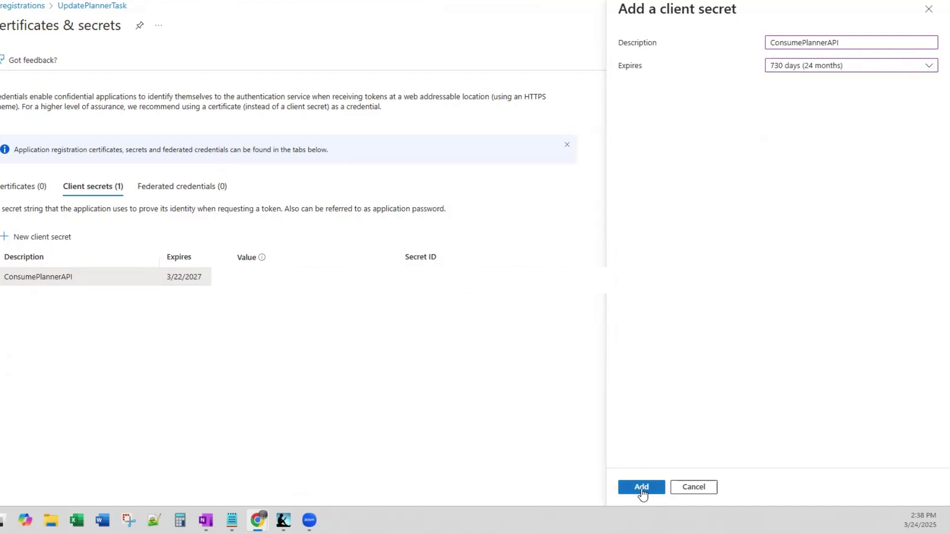
click(687, 487)
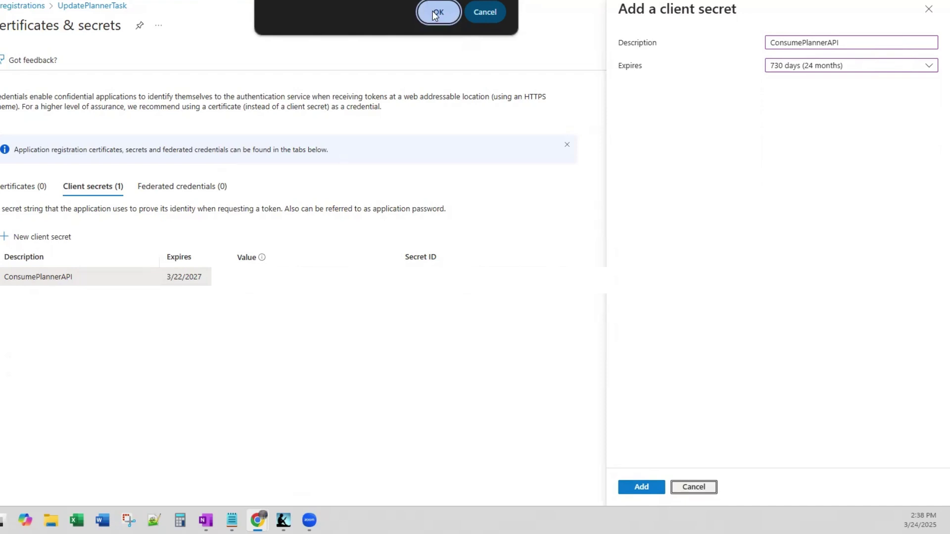
click(436, 13)
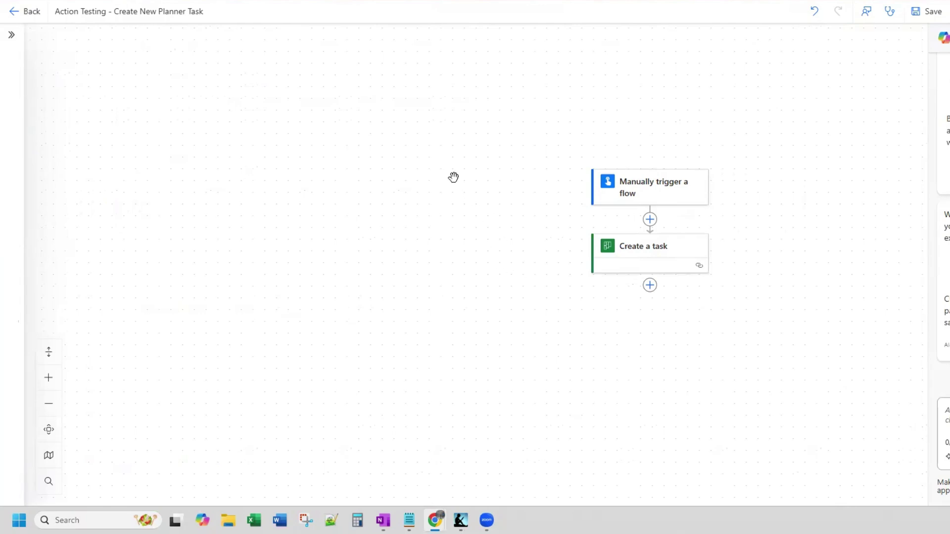
- Switch back to the Power Automate flow, search the available actions for "http" and mark the HTTP action as a favorite
click(650, 286)
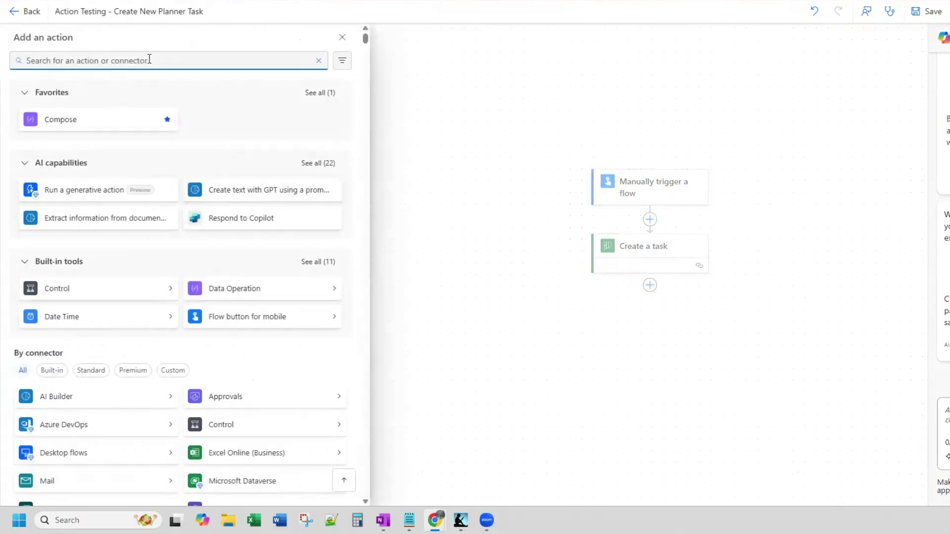
text(http)
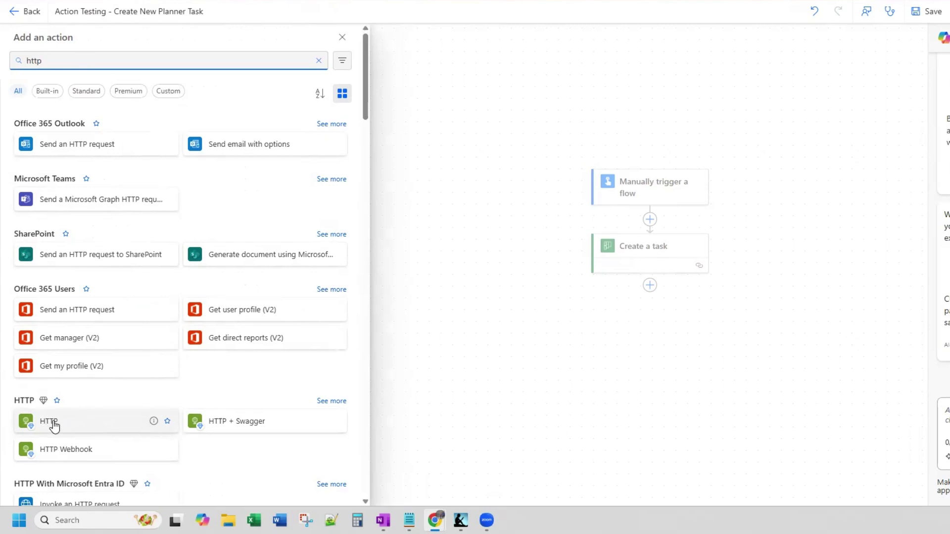
click(167, 423)
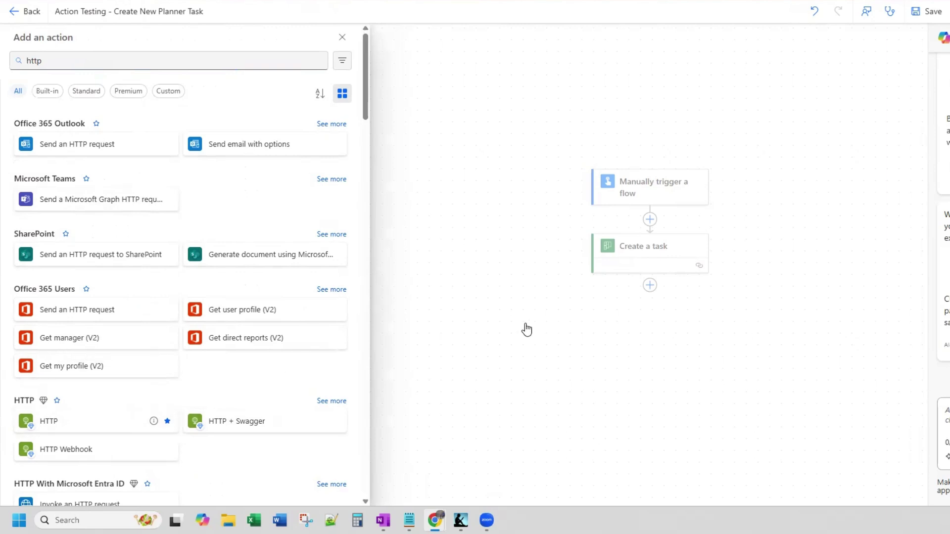
click(643, 296)
click(649, 246)
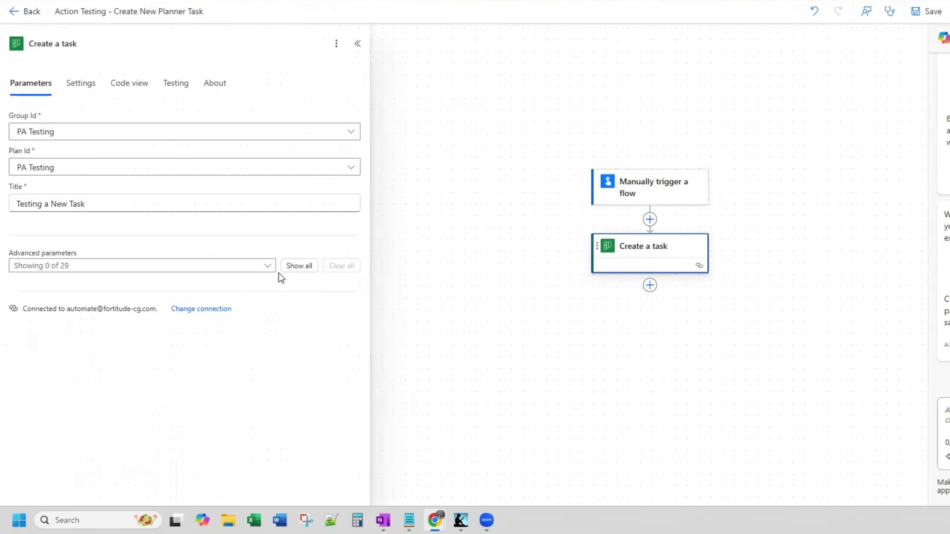
- Add the HTTP action after "Create a task" and rename it "HTTP - Get Access Token"
click(650, 286)
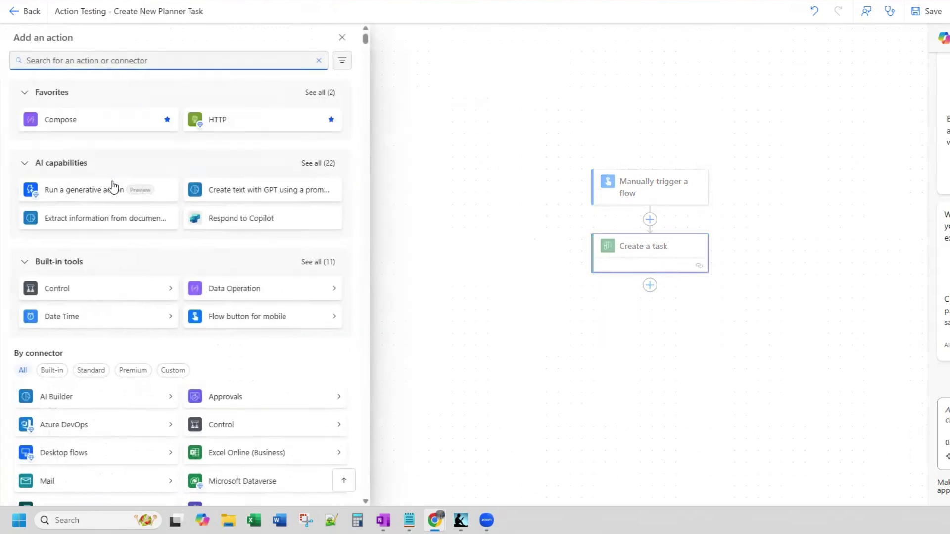
click(253, 128)
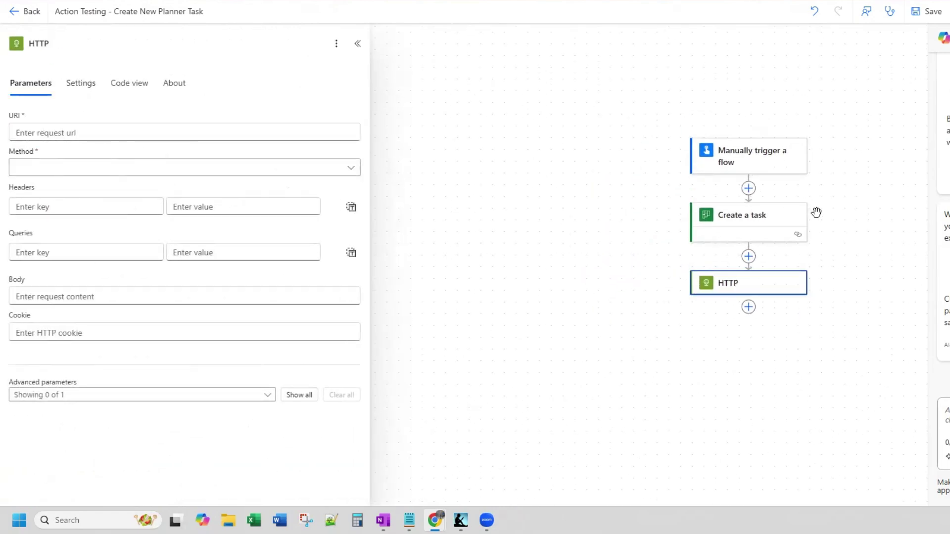
click(72, 46)
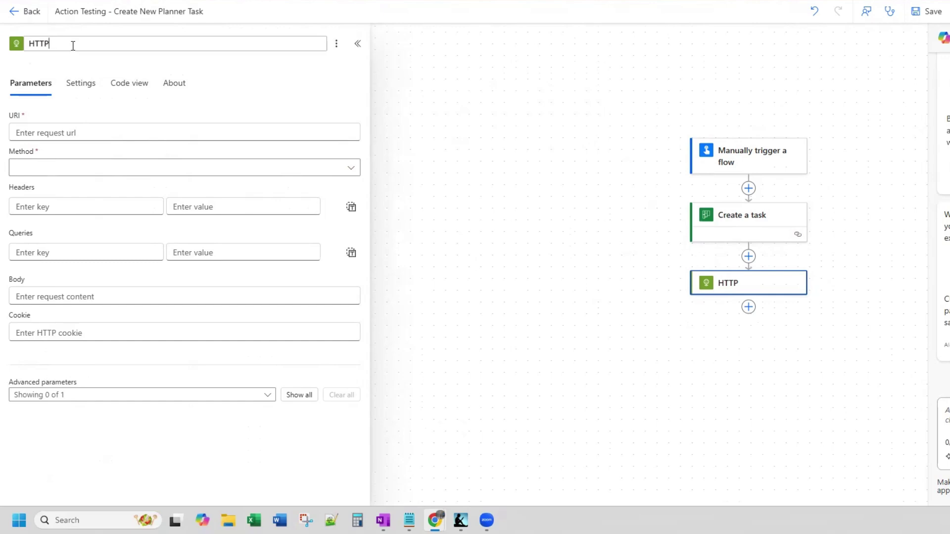
text(- Get Access Token)
key(Return)
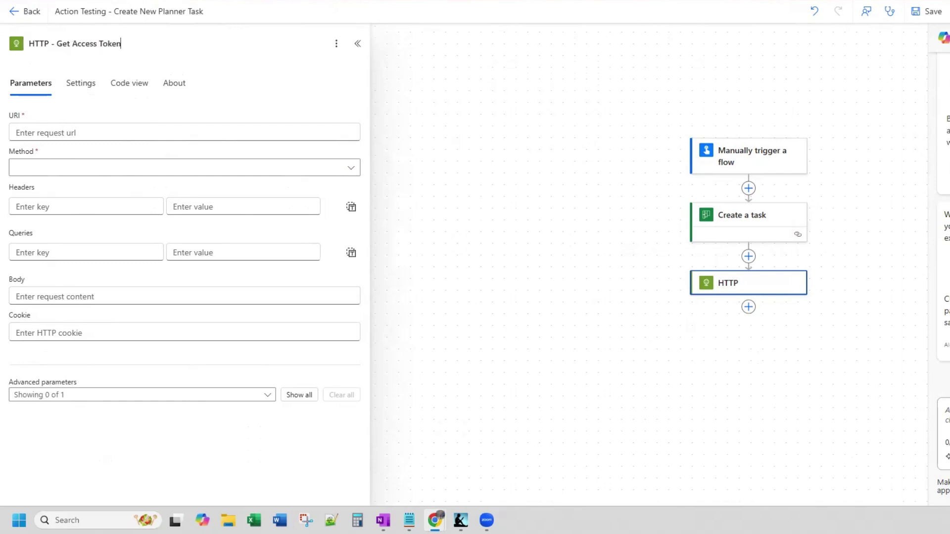
key(Return)
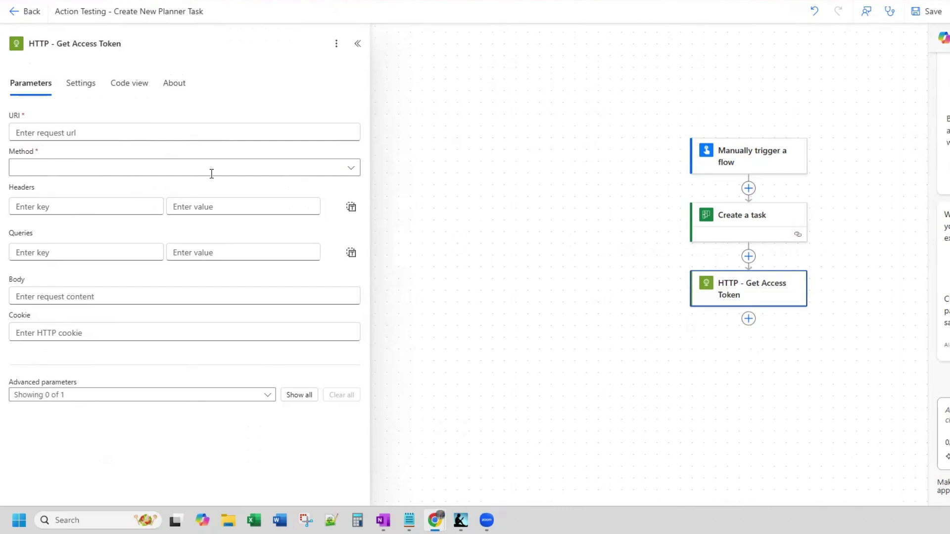
click(79, 133)
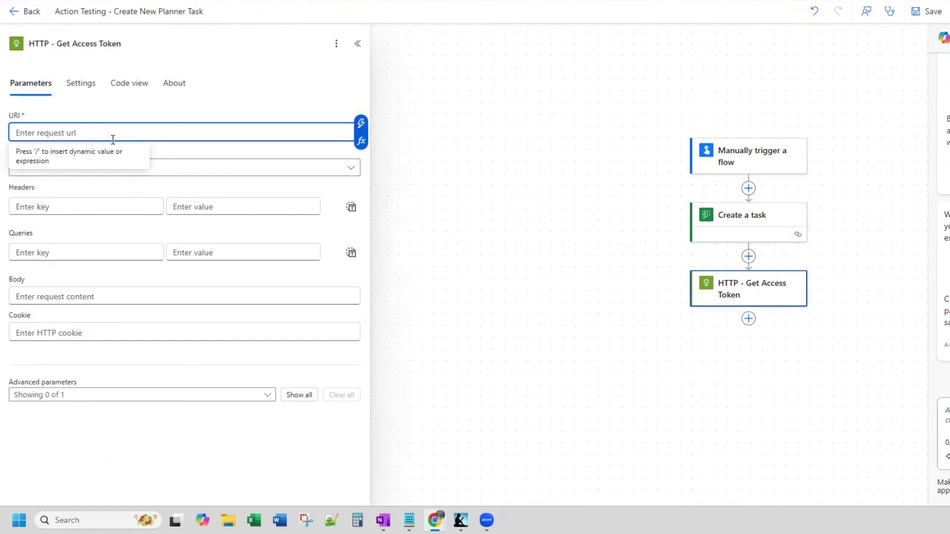
key(ctrl+v)
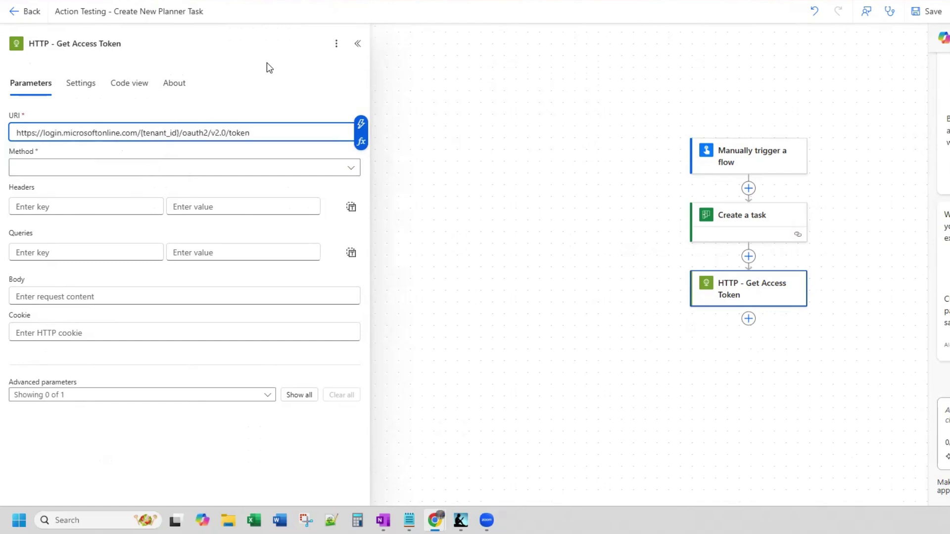
click(336, 44)
click(369, 64)
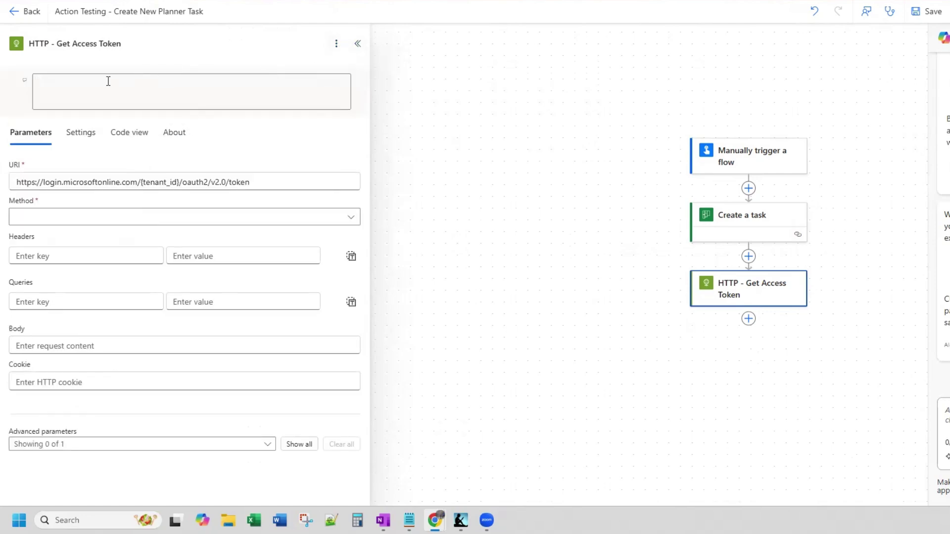
text(URI)
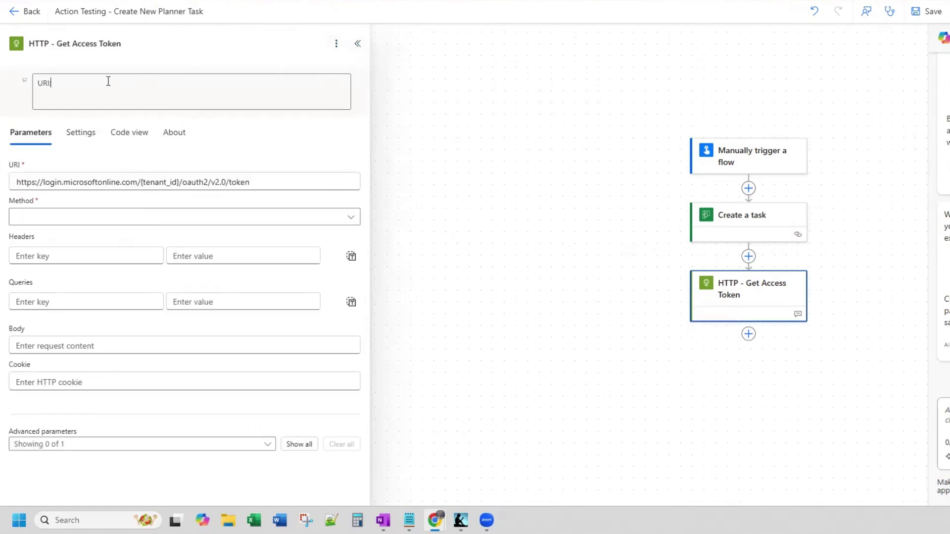
text(:)
key(ctrl+v)
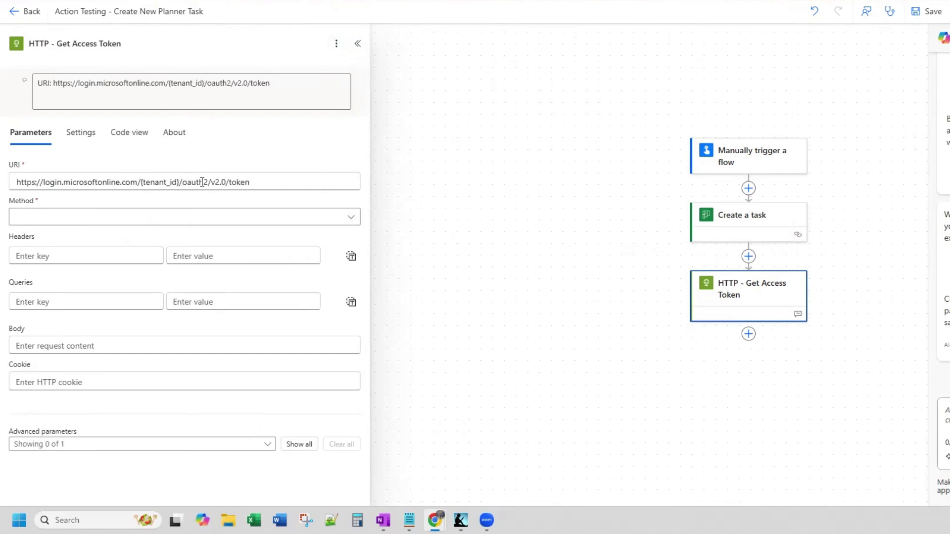
- Remove the {tenant_id} placeholder from the request URI, keeping the slashes around it
click(179, 182)
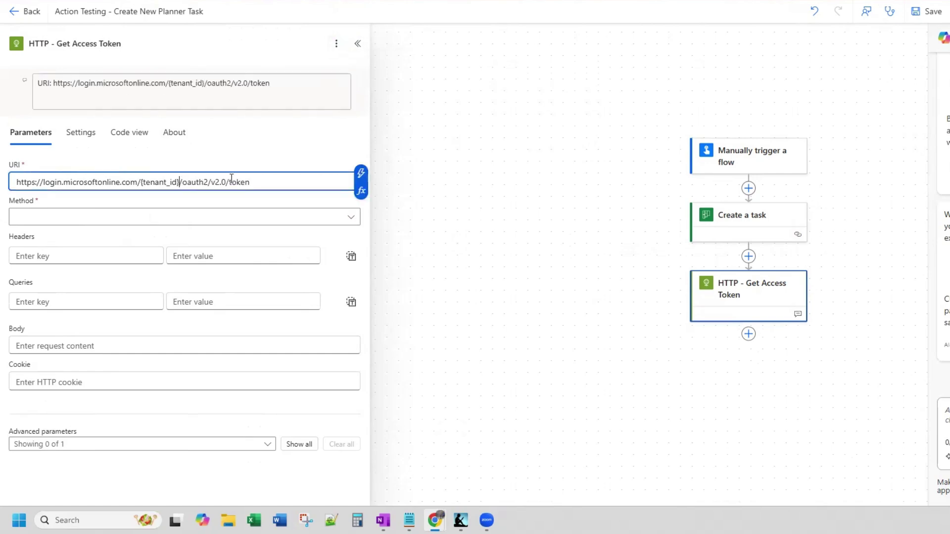
key(BackSpace)
key(BackSpace)
key(BackSpace)
key(BackSpace)
key(BackSpace)
key(BackSpace)
key(BackSpace)
key(BackSpace)
key(BackSpace)
key(BackSpace)
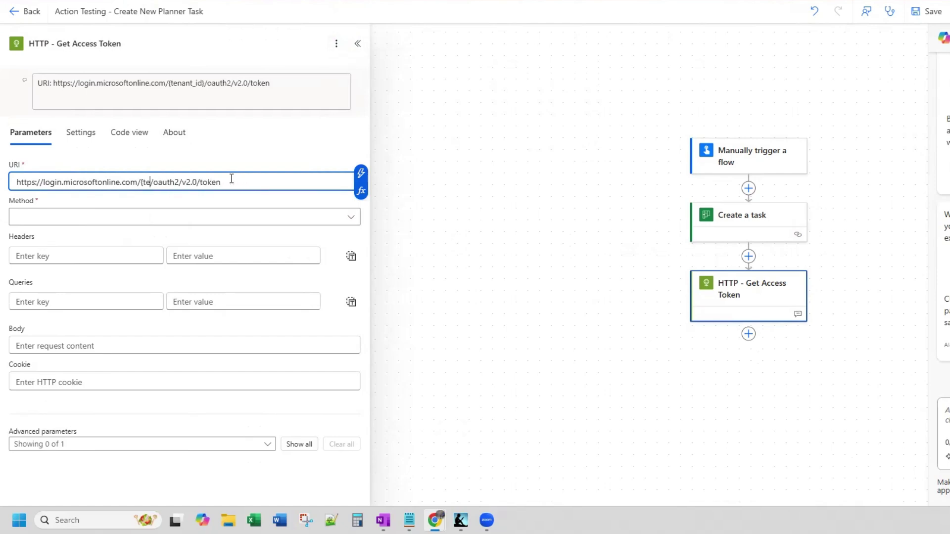
key(BackSpace)
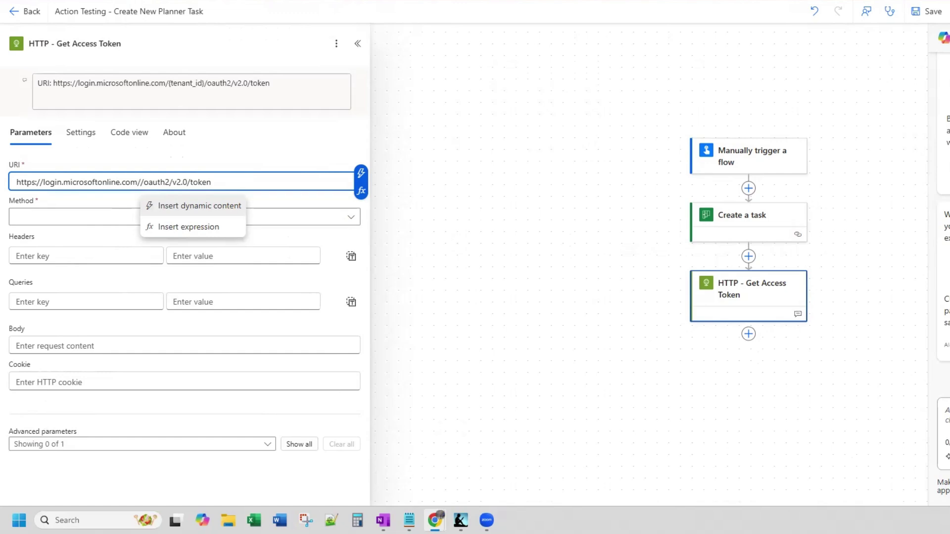
- Copy the directory (tenant) ID from the UpdatePlannerTask app registration overview and insert it before /oauth2 in the flow's request URI
click(614, 1)
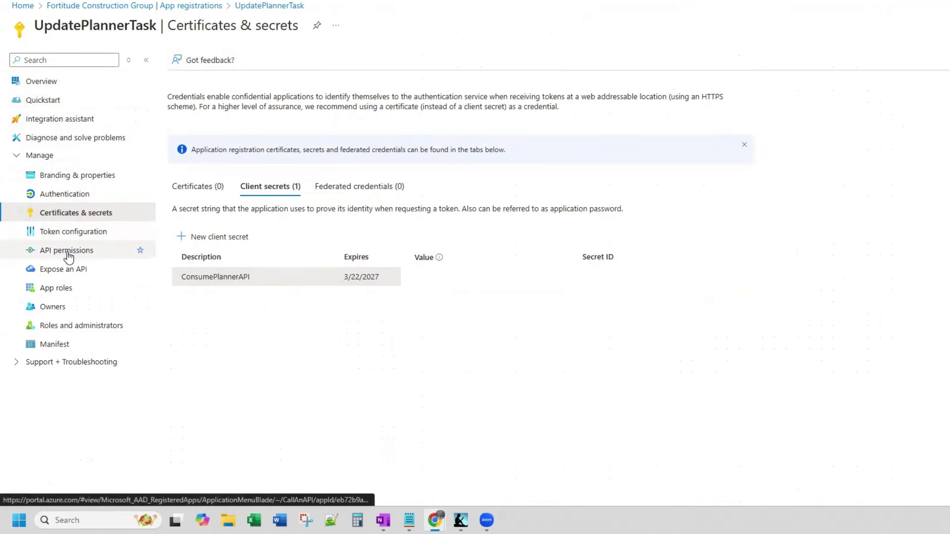
click(45, 82)
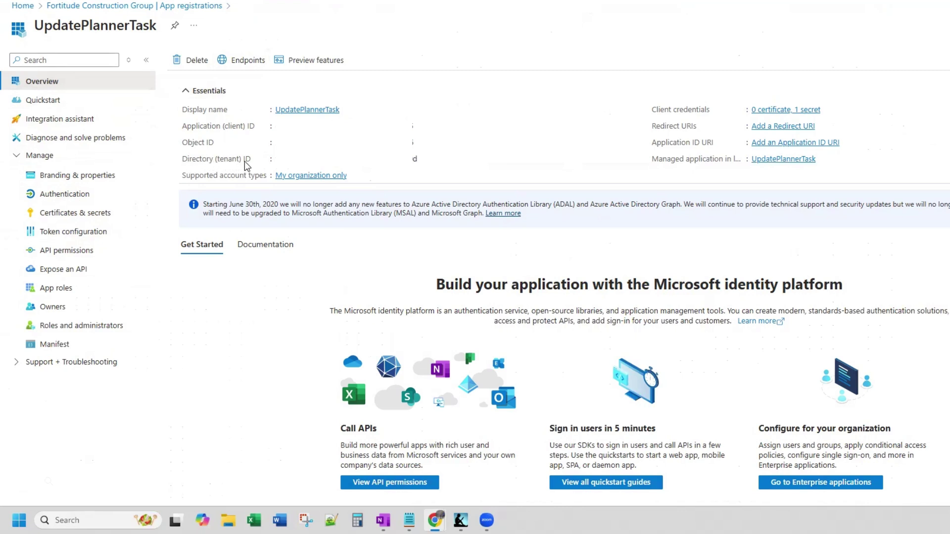
mouse_move(425, 163)
click(425, 159)
key(alt+Tab)
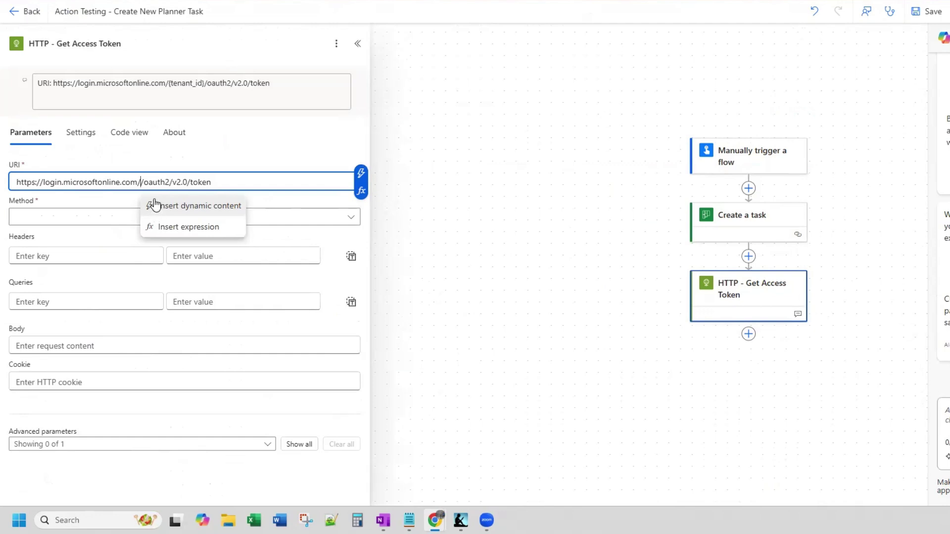
key(ctrl+v)
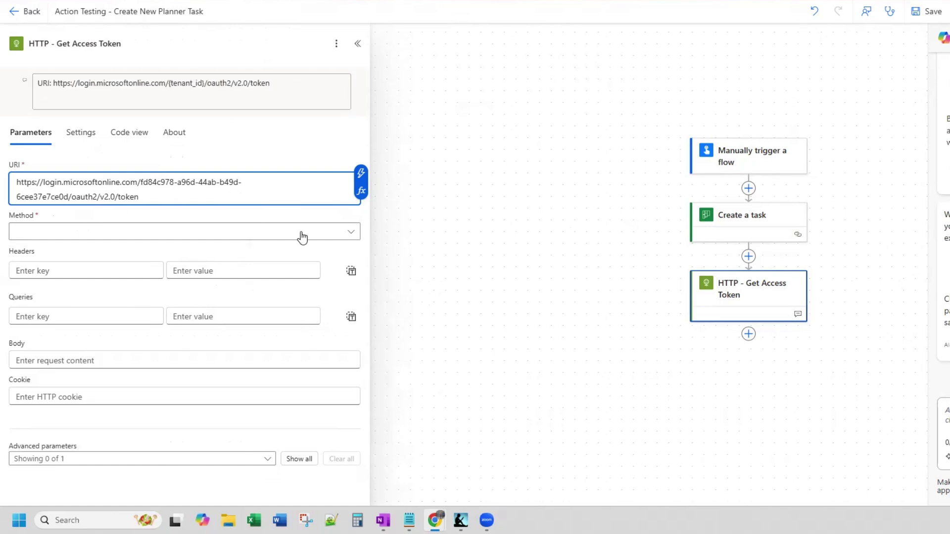
- Set the request method to POST and add a Content-Type header with the value application/x-www-form-urlencoded
click(348, 234)
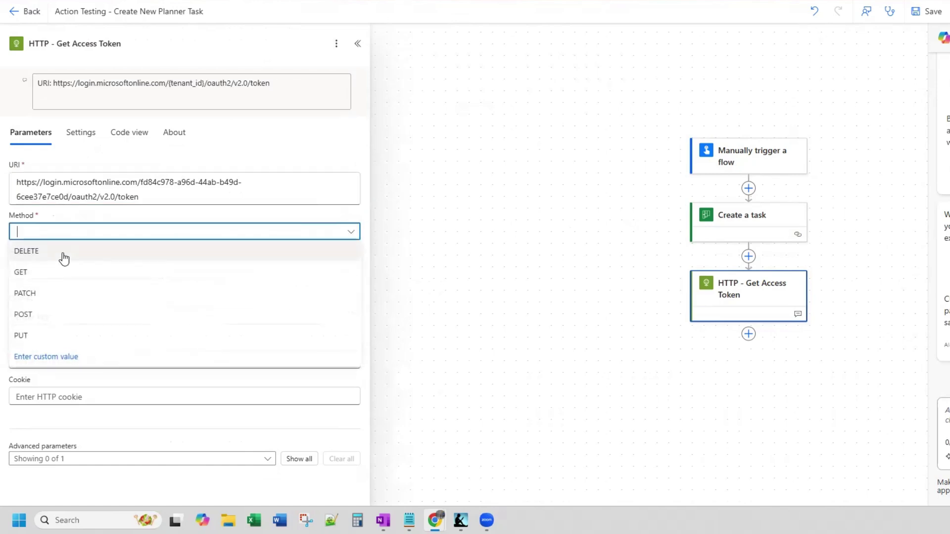
click(30, 315)
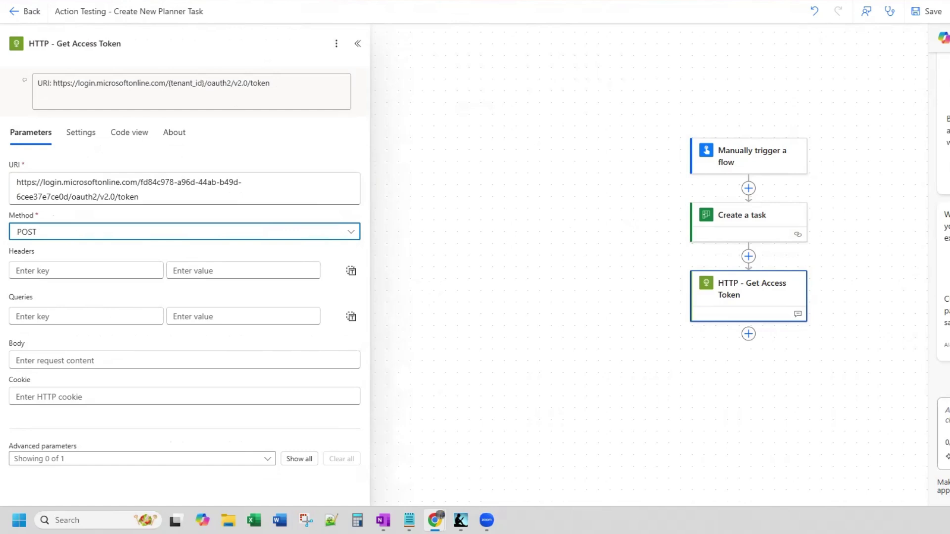
click(62, 270)
key(ctrl+v)
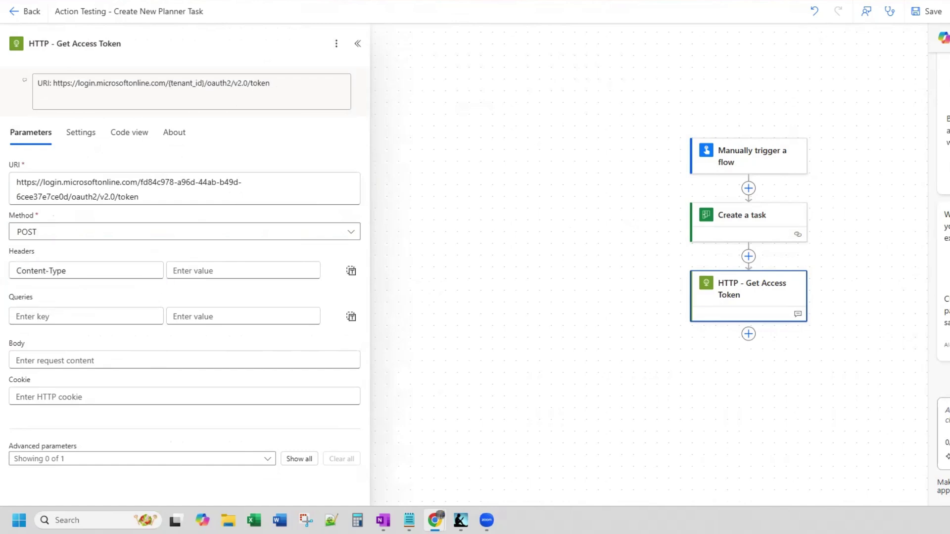
click(213, 271)
key(ctrl+v)
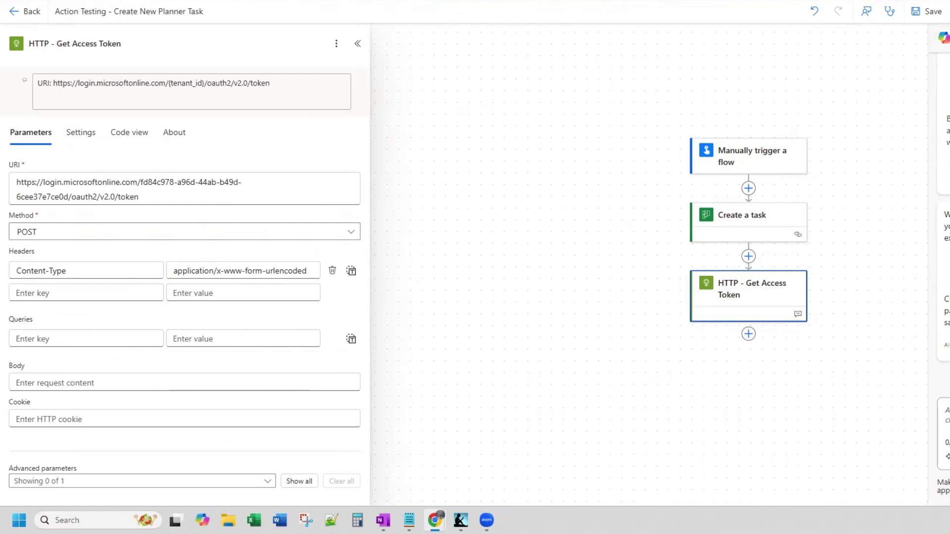
click(63, 385)
key(ctrl+v)
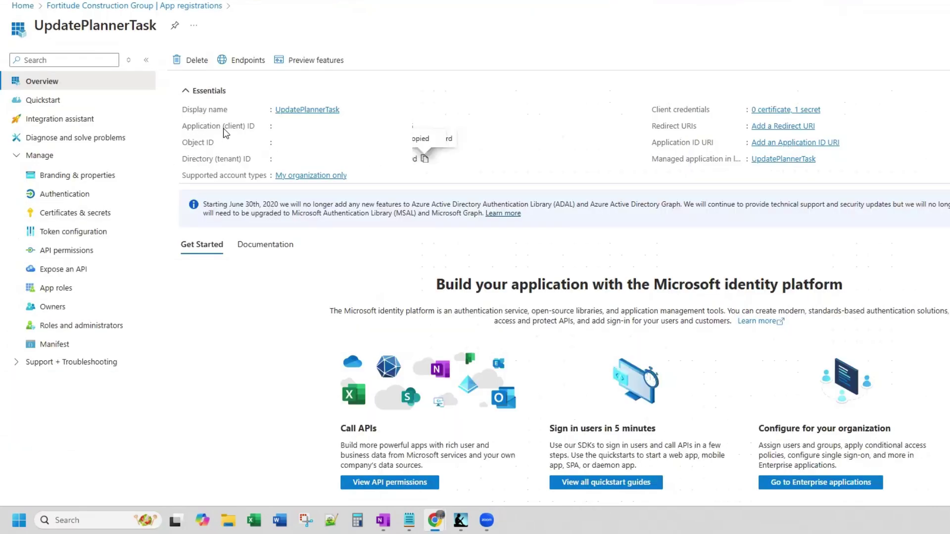
click(424, 125)
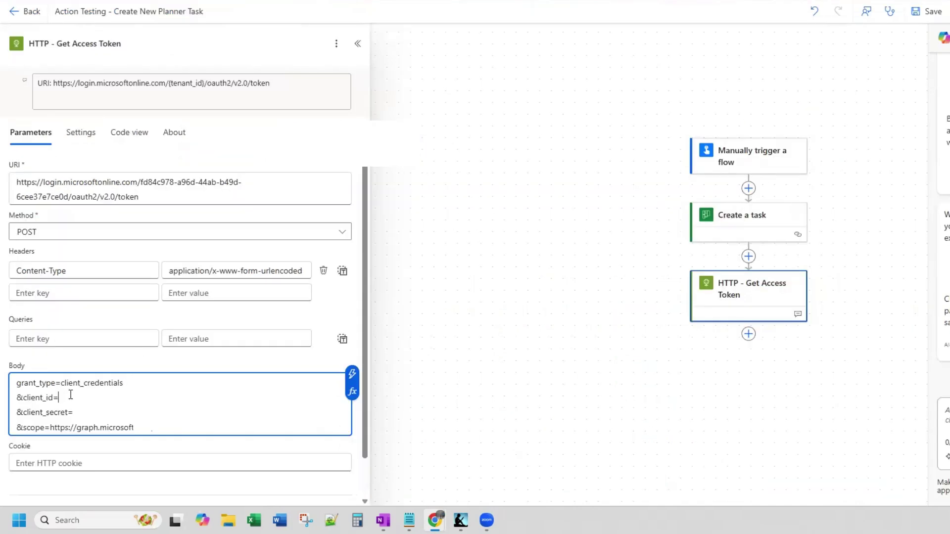
key(ctrl+v)
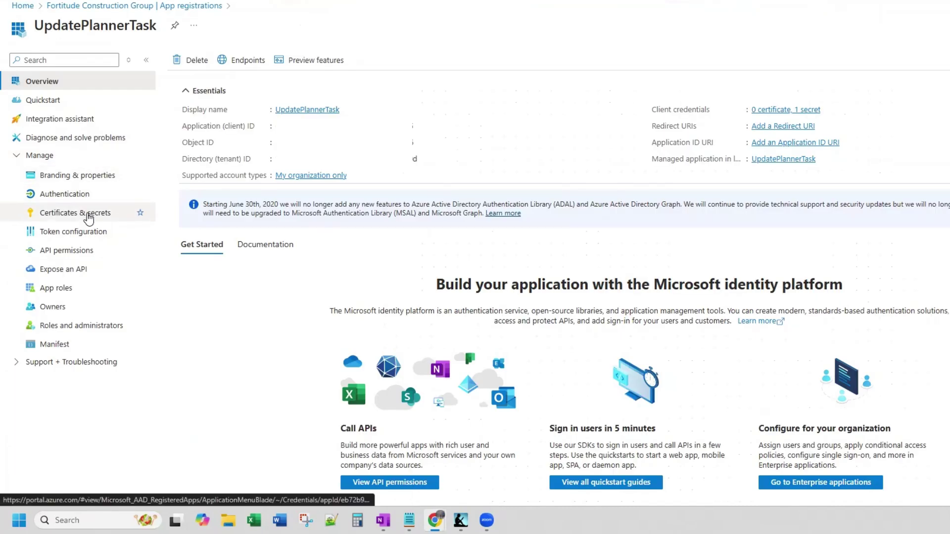
- Get the ConsumePlannerAPI client secret value from the app registration's certificates and secrets and paste it as client_secret in the request body
click(88, 215)
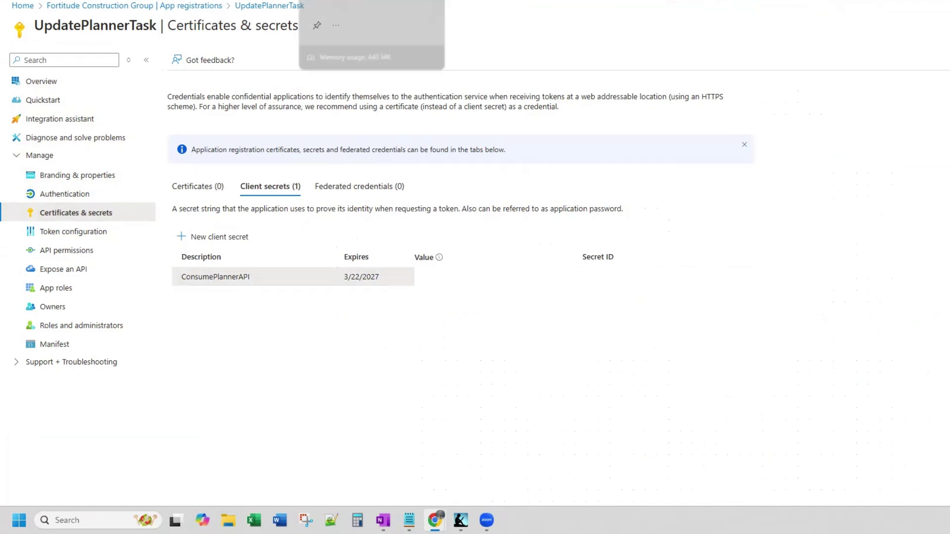
click(371, 1)
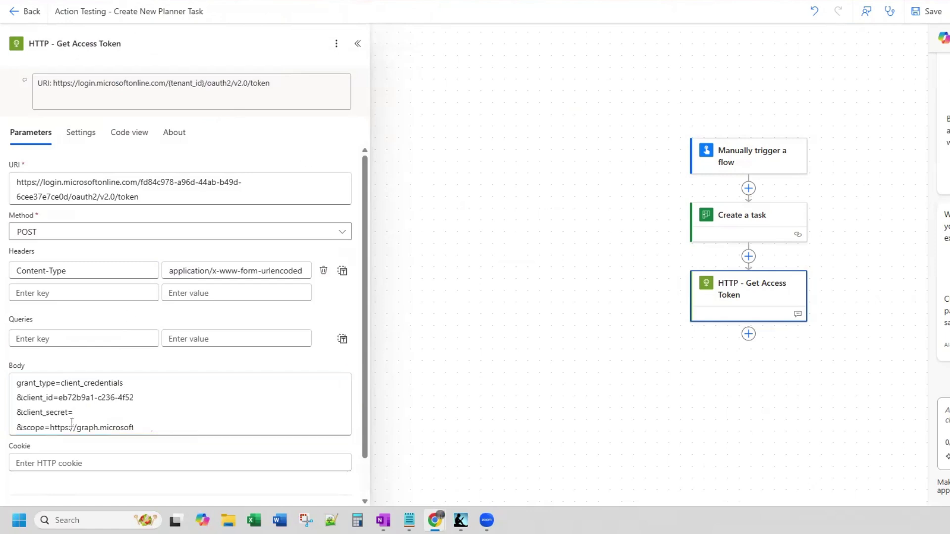
click(97, 411)
key(ctrl+v)
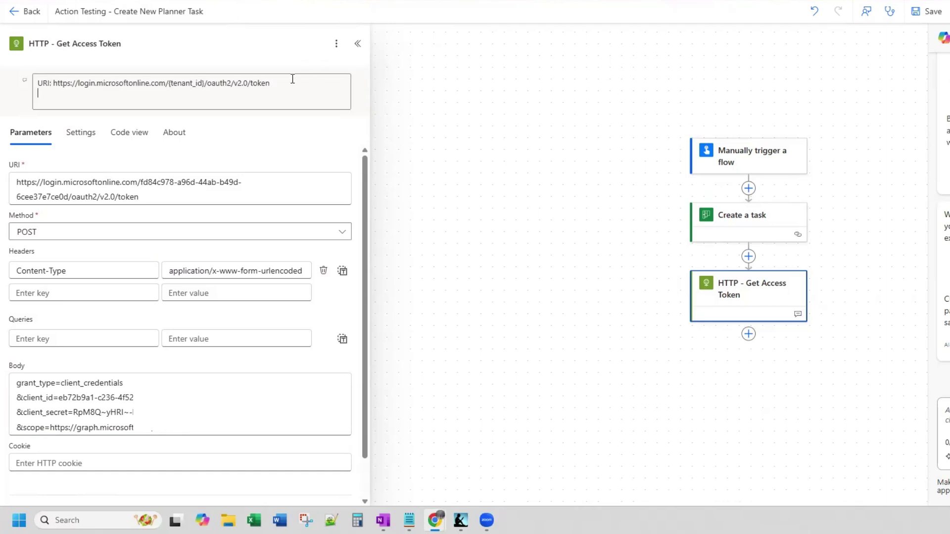
- Add to the action's note that client_secret equals the client "Value" found next to the Secret ID and that the Azure App is UpdatePlannerTask
key(ctrl+v)
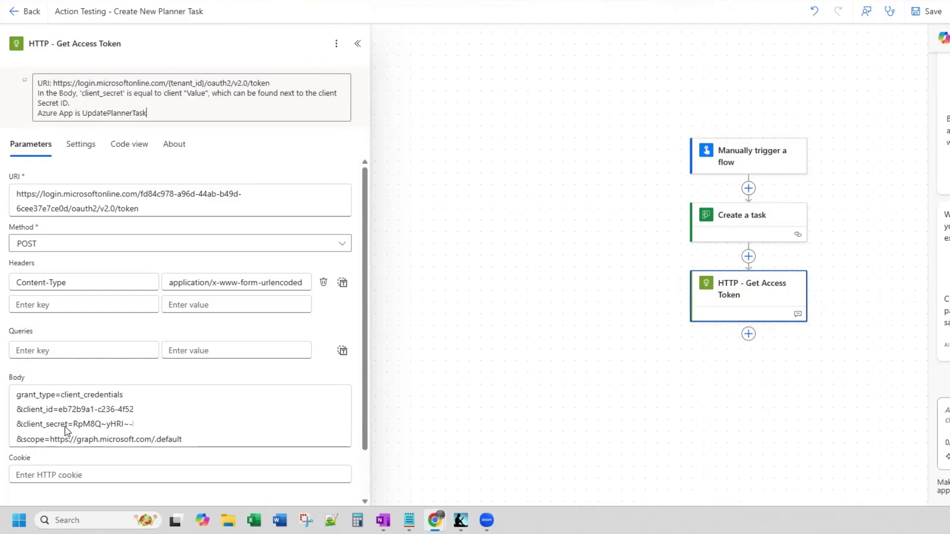
drag(68, 424, 23, 427)
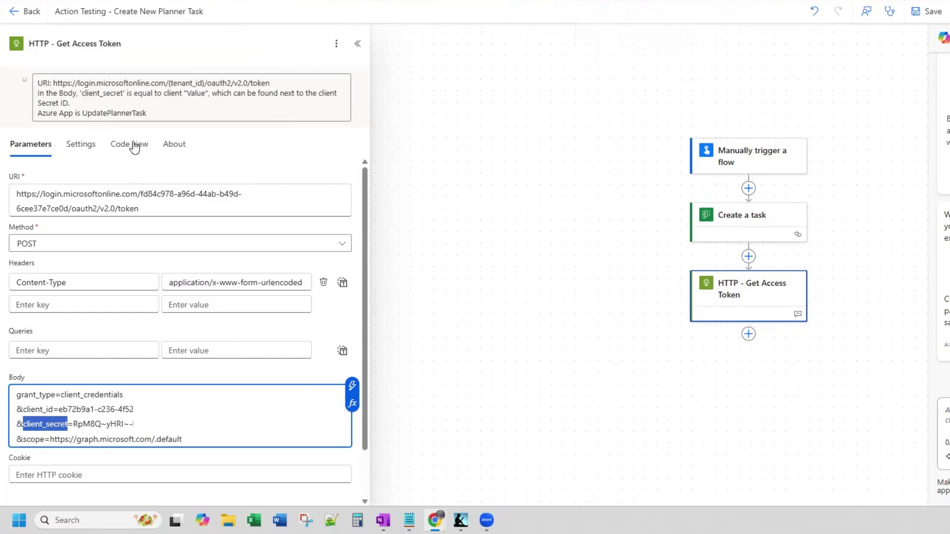
click(60, 111)
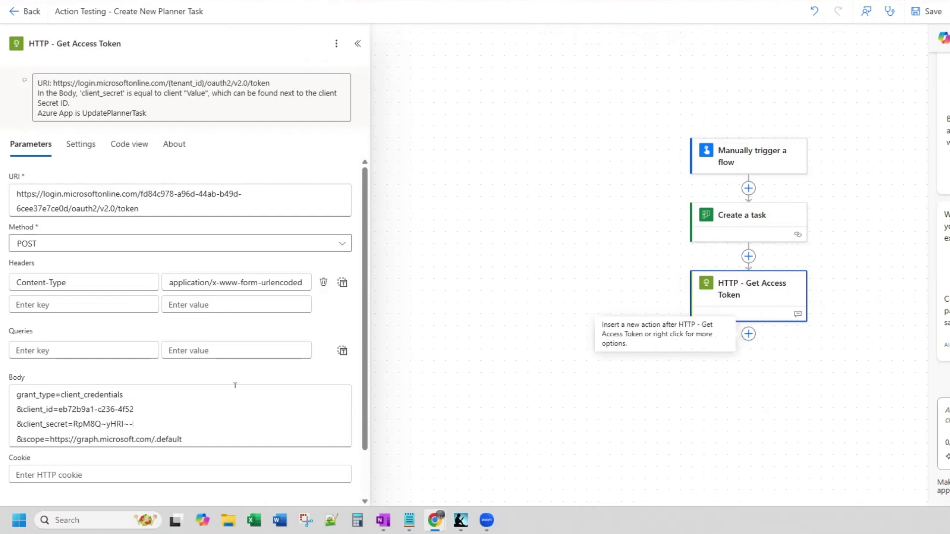
- Search the actions for "parse json", mark Parse JSON as a favorite and add it after "HTTP - Get Access Token"
click(749, 334)
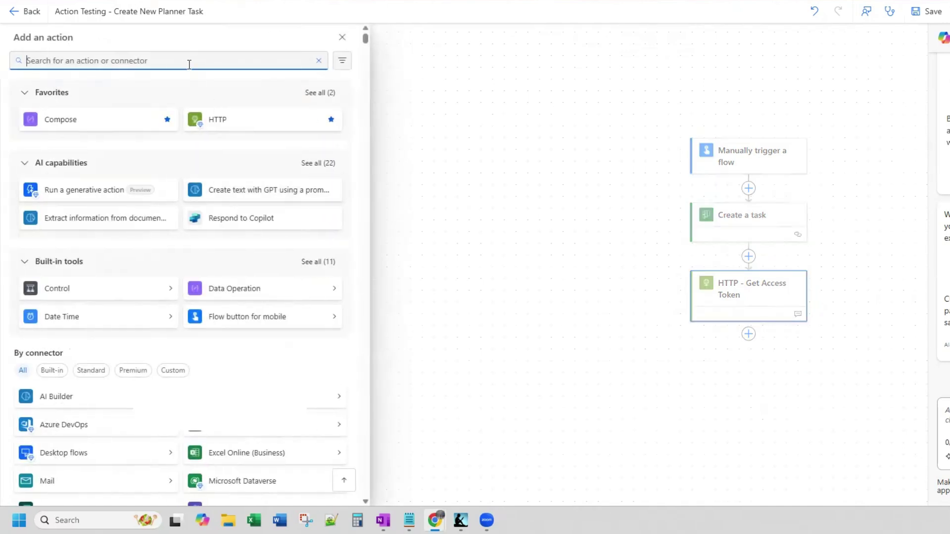
text(parse json)
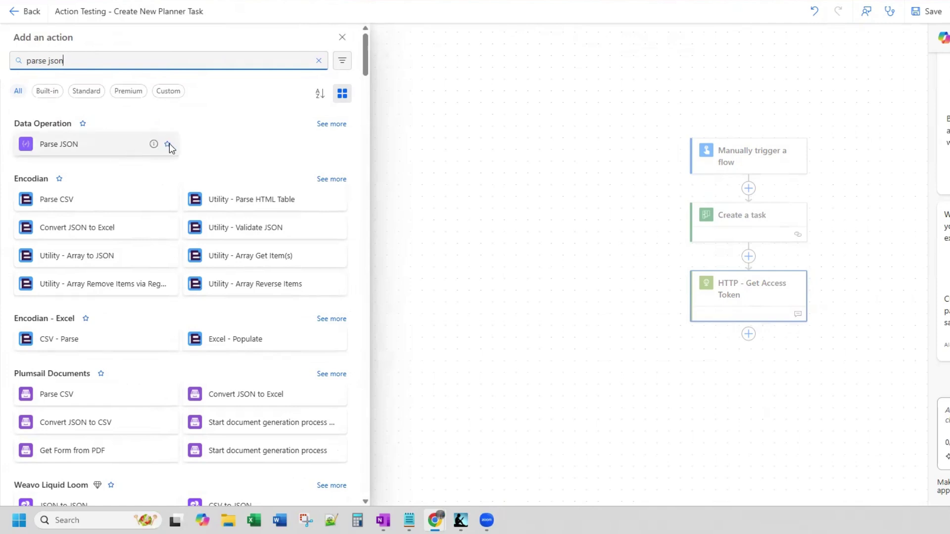
click(167, 144)
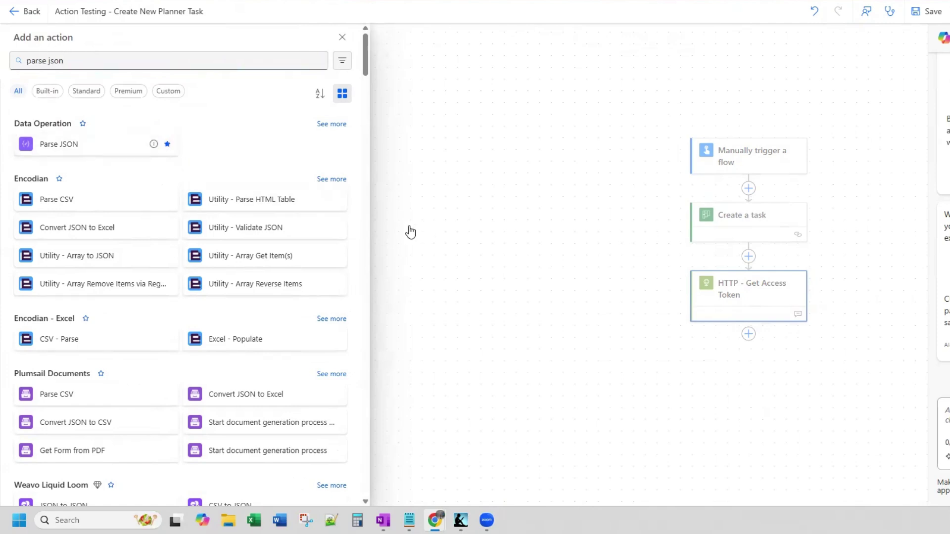
click(66, 146)
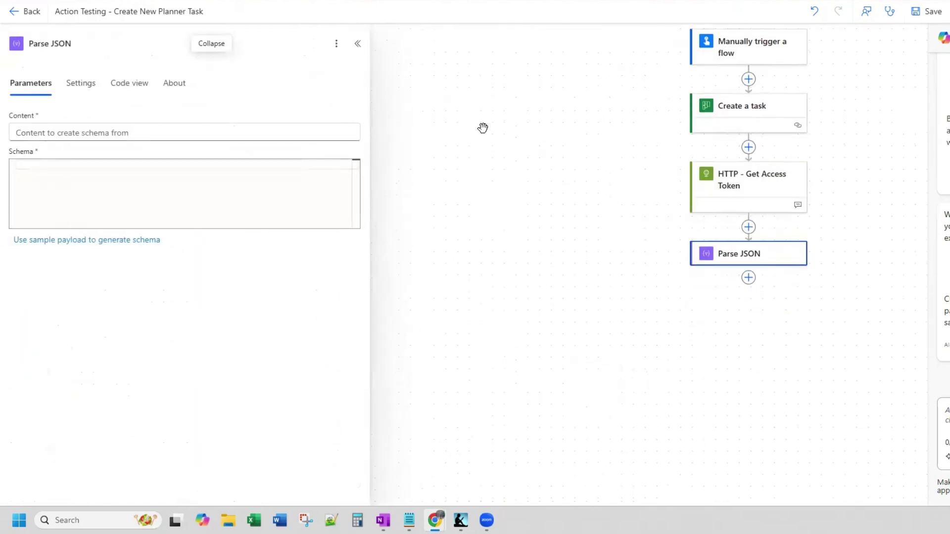
- Rename the Parse JSON action "Parse JSON - HTTP - Access Token" and set its content to the Body output of "HTTP - Get Access Token"
click(87, 40)
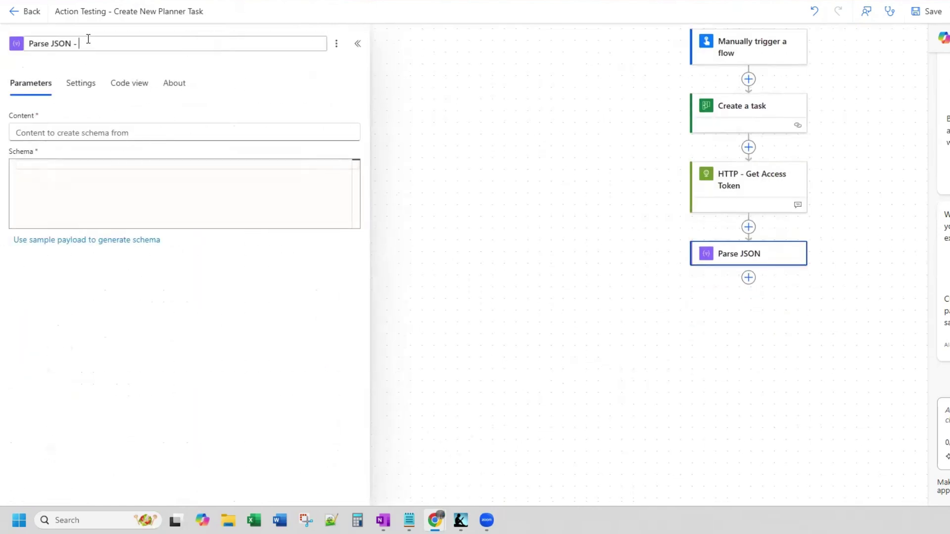
text(- HTTP - Access Token)
key(Return)
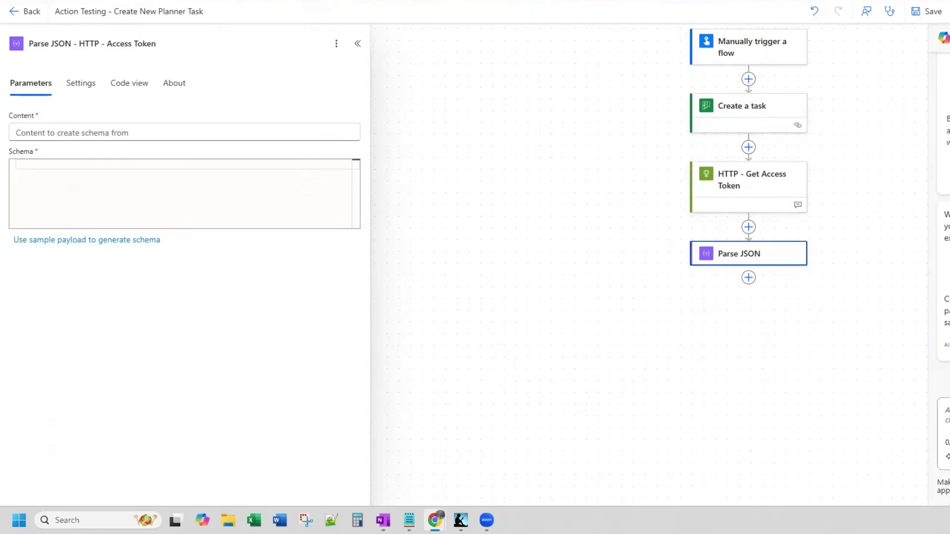
click(124, 130)
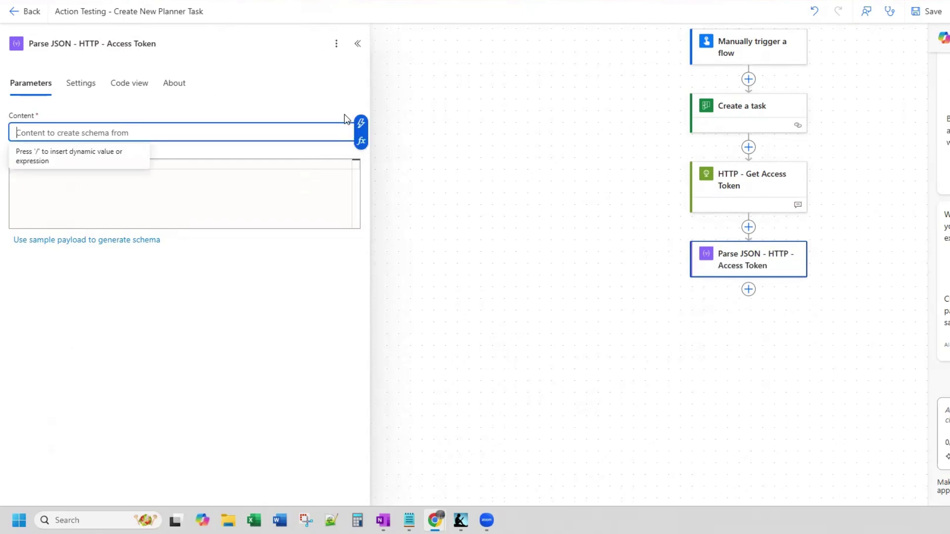
click(361, 122)
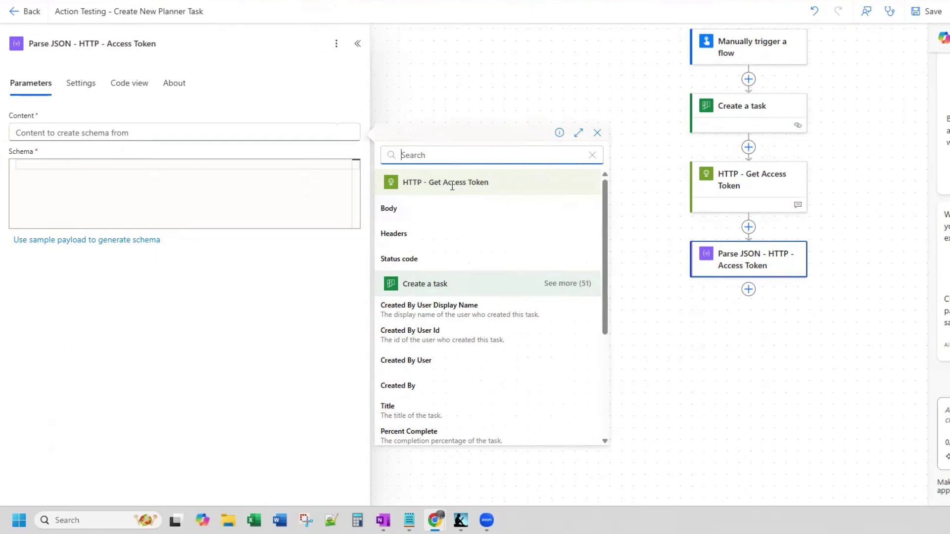
click(412, 209)
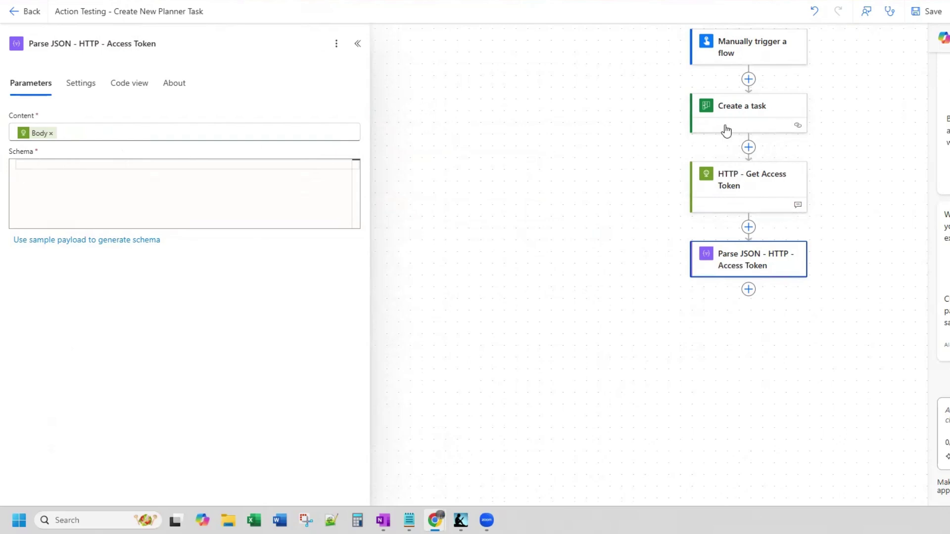
scroll(766, 122, up, 1)
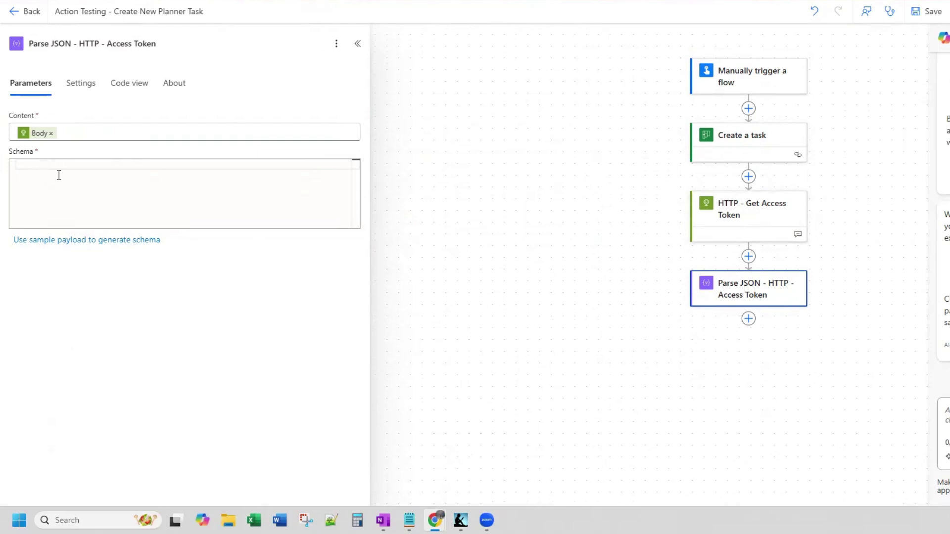
- Paste a Parse JSON schema defining token_type and access_token as strings and expires_in and ext_expires_in as integers
key(ctrl+v)
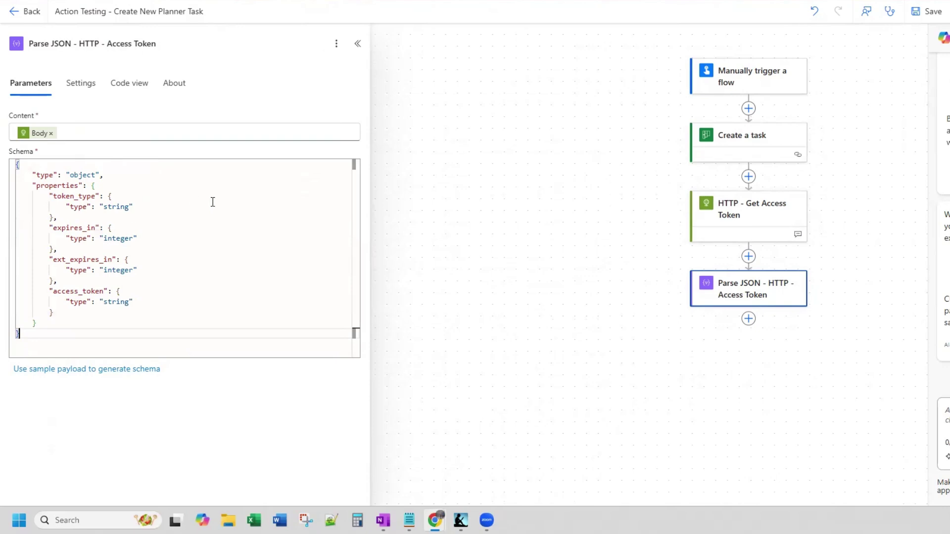
- Add a favorite Compose action after the Parse JSON action and rename it "Compose - Access Token"
click(749, 322)
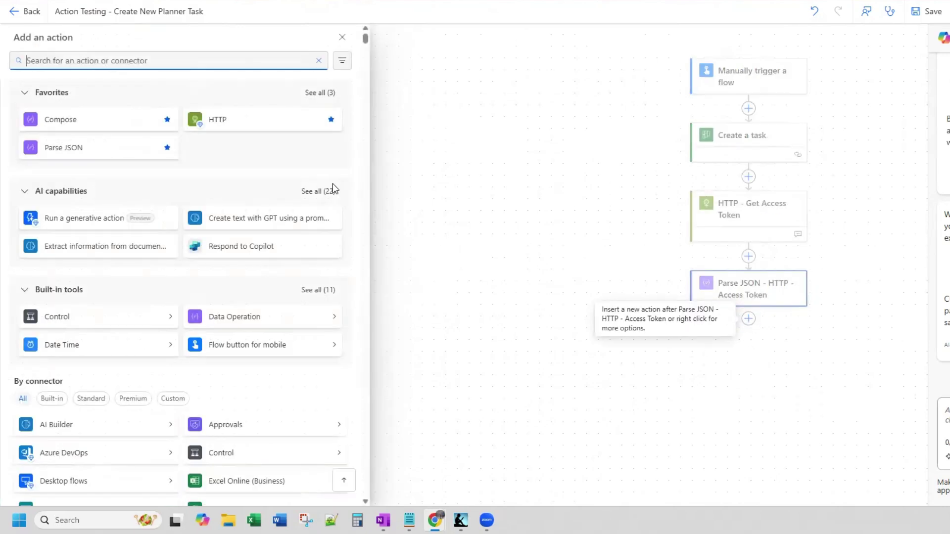
text(c)
key(BackSpace)
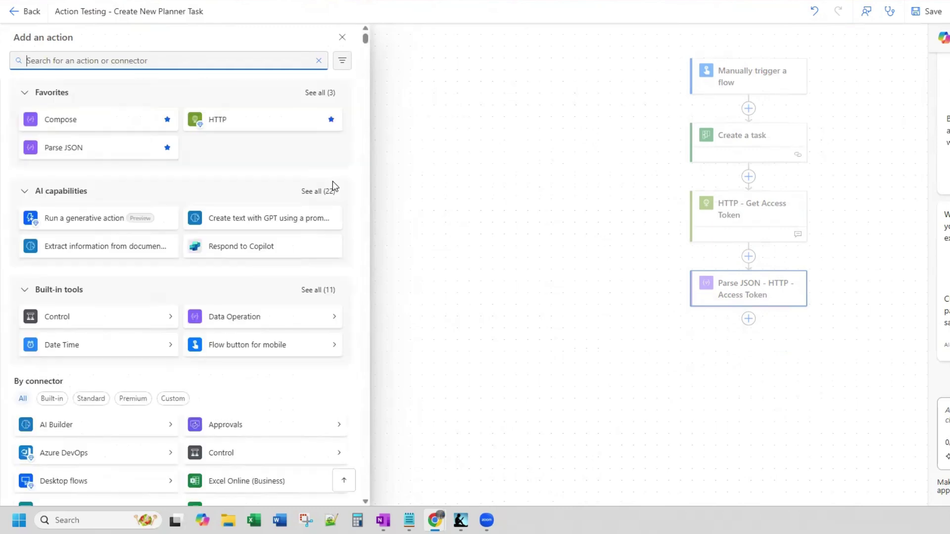
click(60, 121)
click(85, 126)
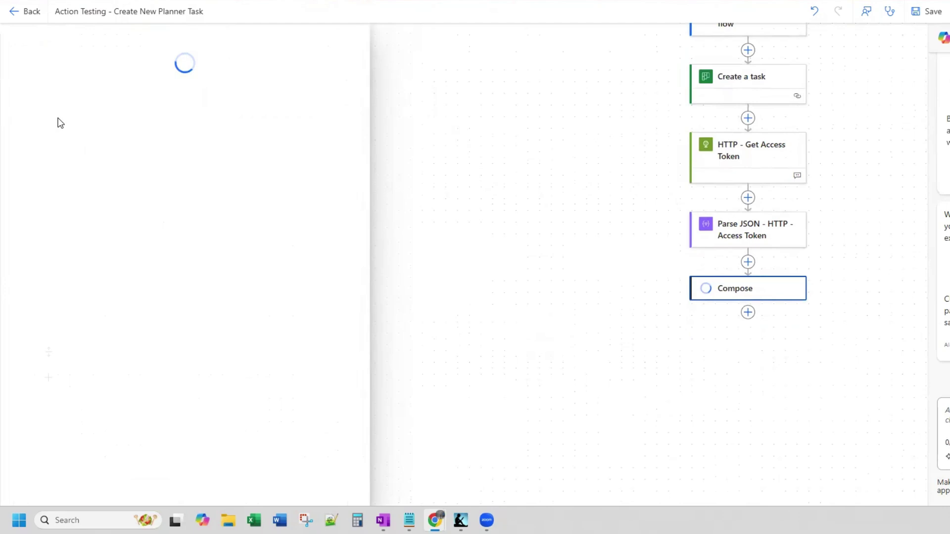
click(122, 44)
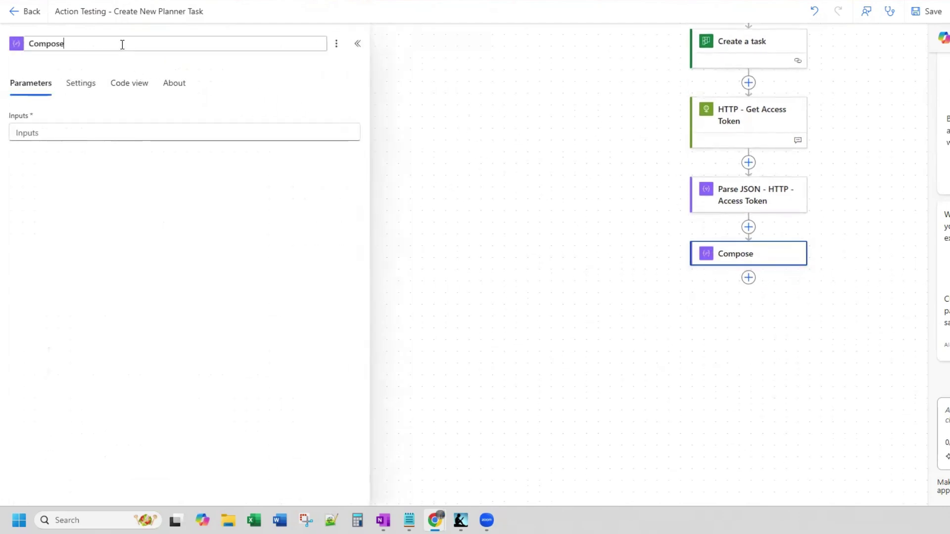
text(- Access Token)
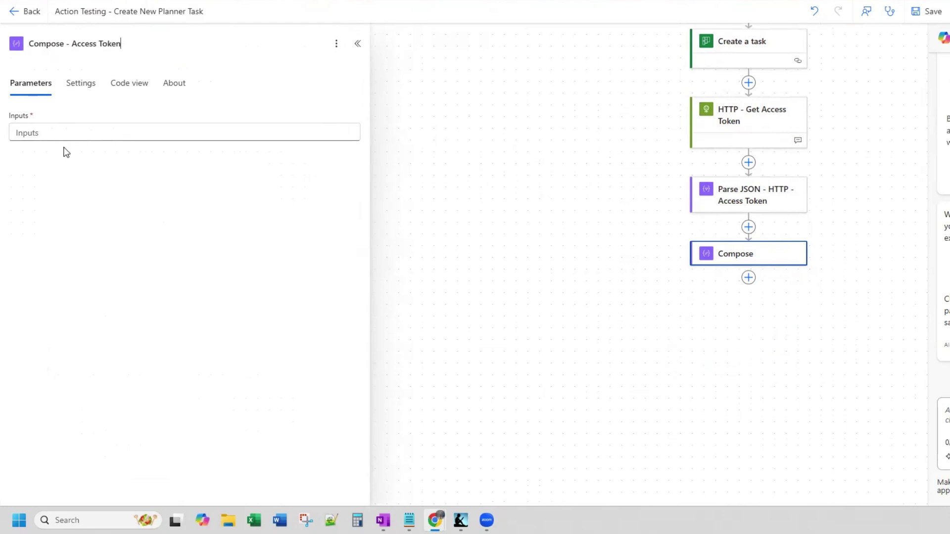
- Set the inputs of "Compose - Access Token" to the Body access_token output of the Parse JSON action
click(59, 130)
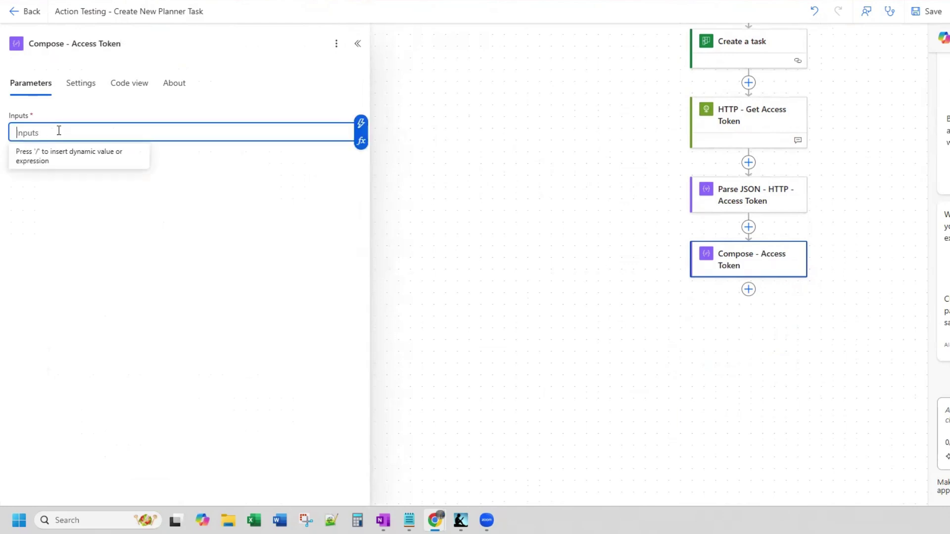
click(363, 124)
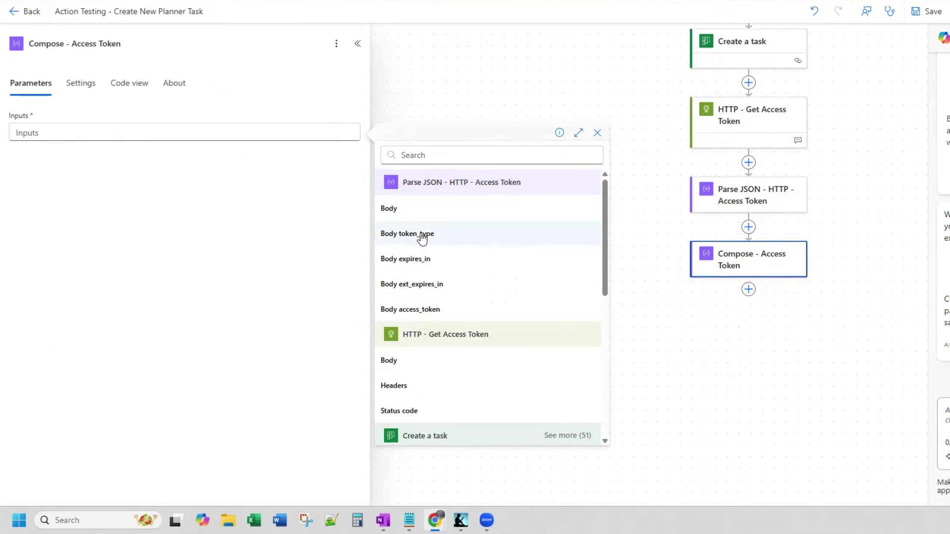
click(426, 306)
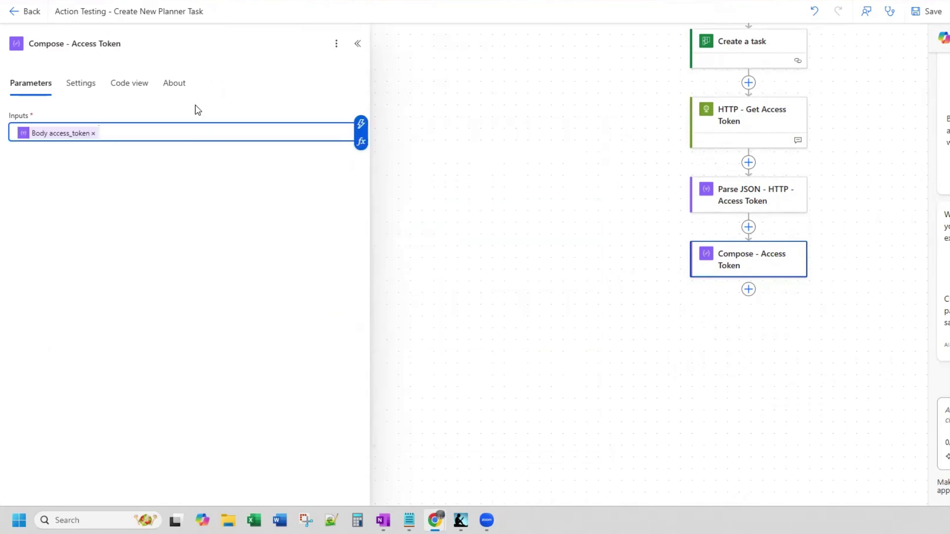
- Save the flow and run a manual test of it
click(928, 15)
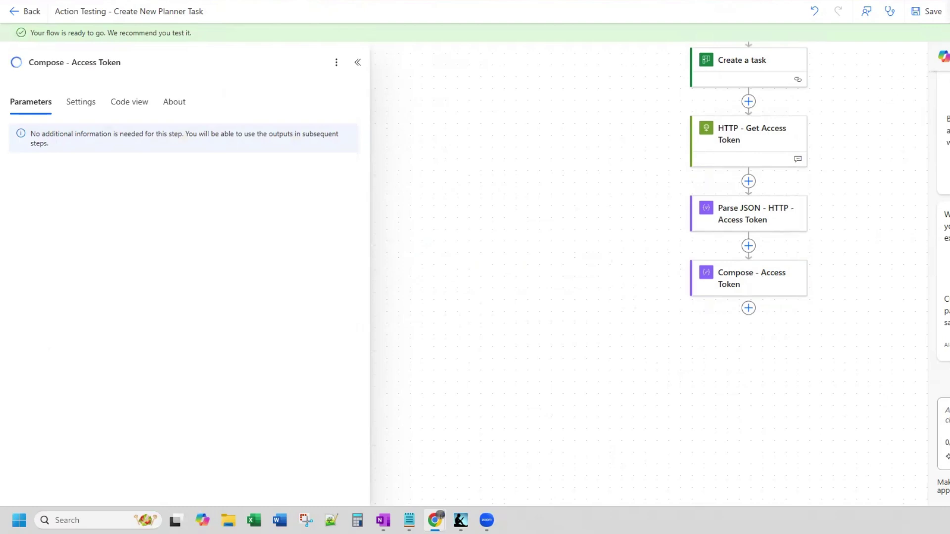
click(946, 11)
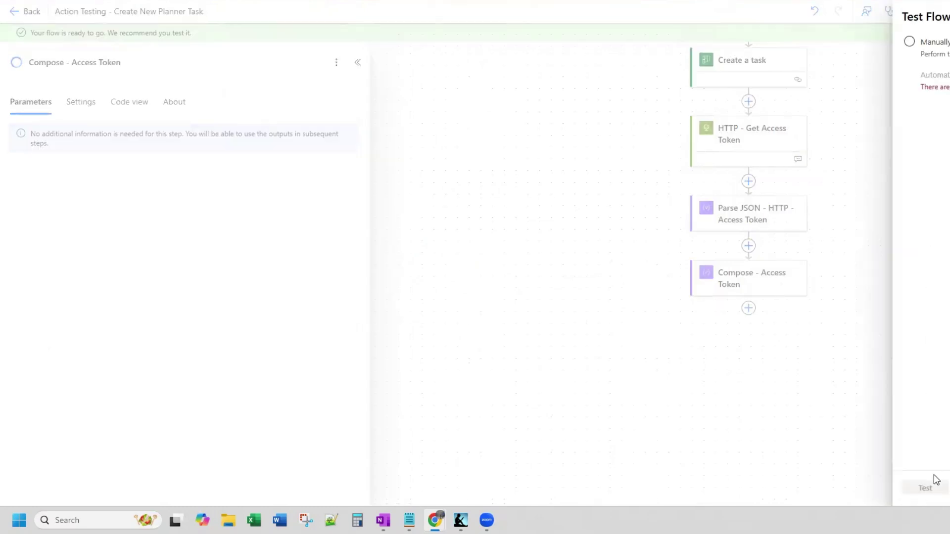
click(910, 42)
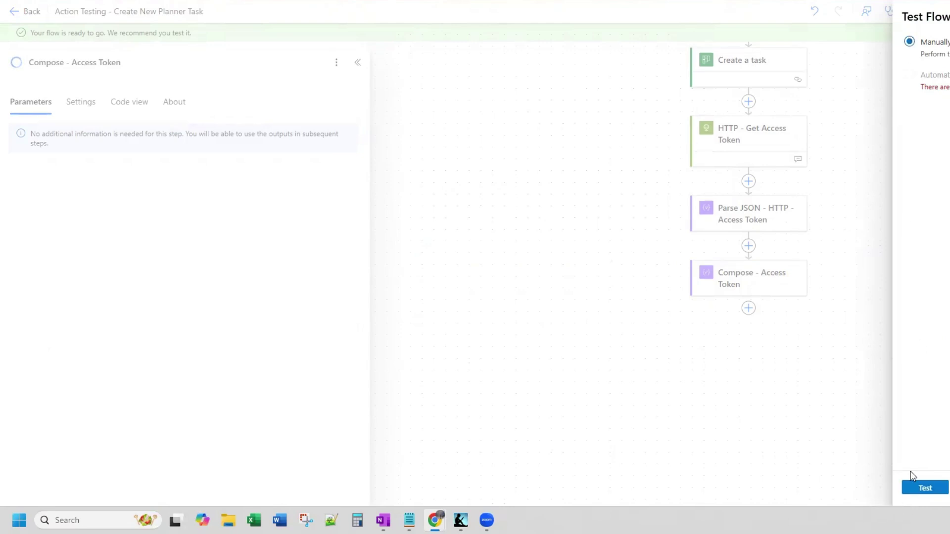
click(926, 488)
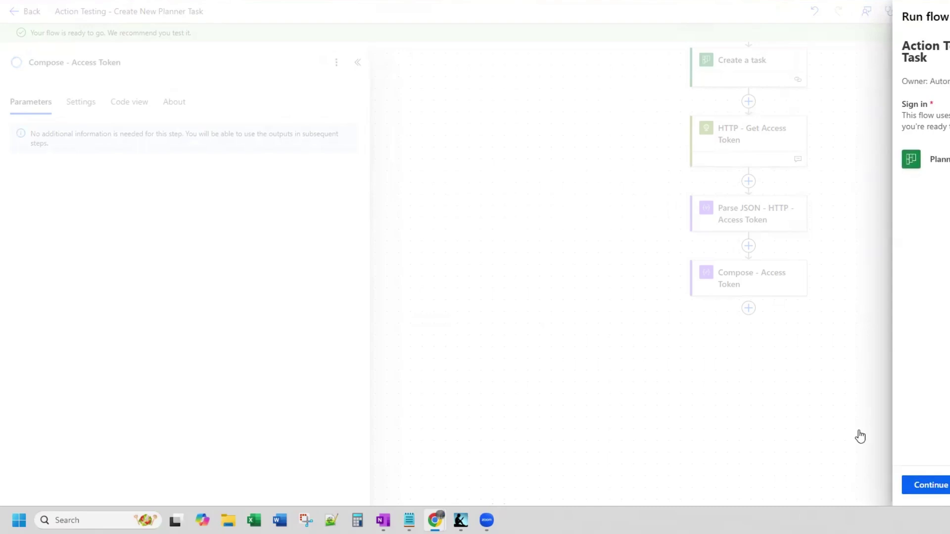
click(937, 487)
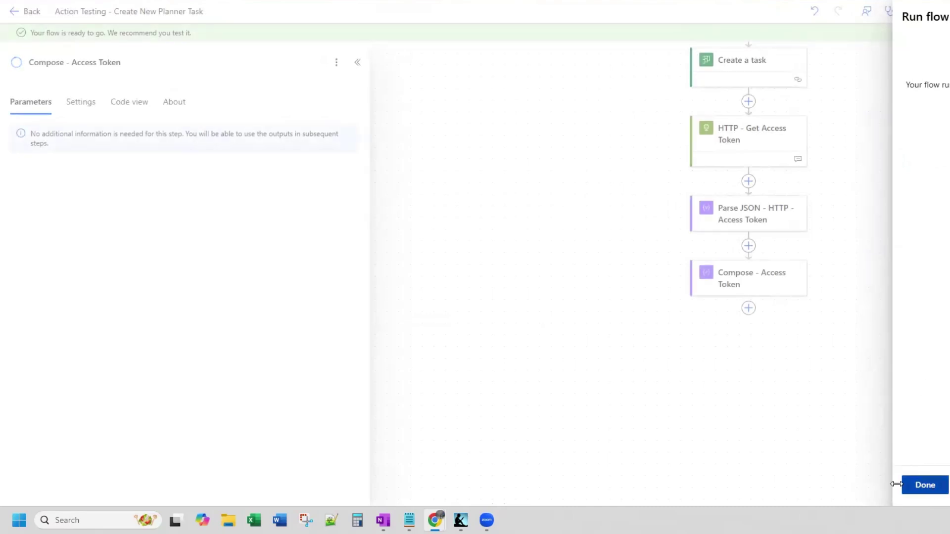
click(931, 485)
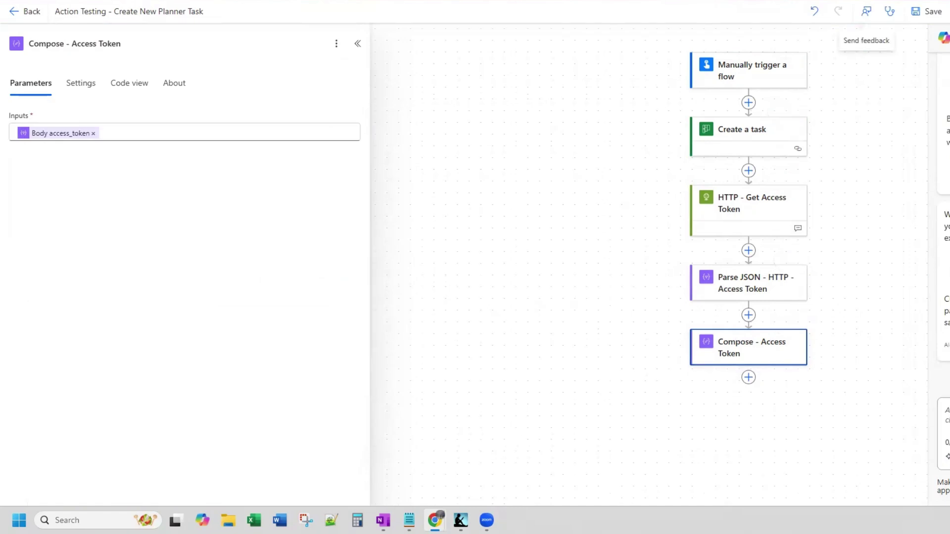
- Add an HTTP action after "Compose - Access Token" and rename it "HTTP - Update Task Notes"
click(749, 378)
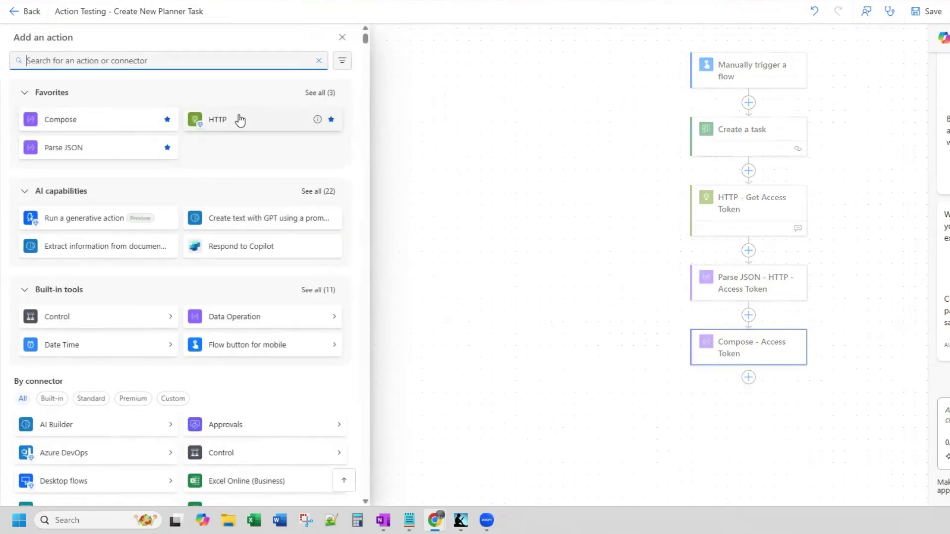
click(226, 119)
double_click(139, 44)
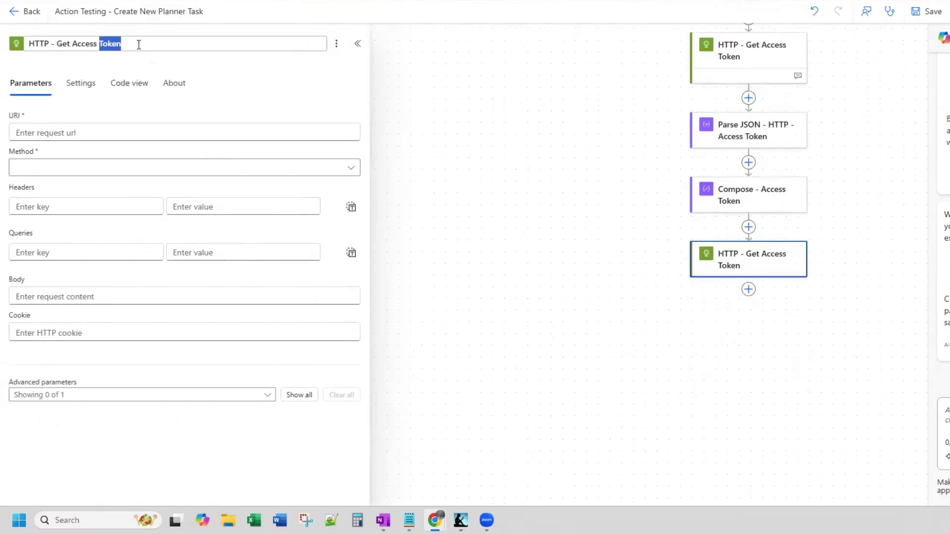
key(BackSpace)
key(BackSpace)
key(BackSpace)
key(BackSpace)
key(BackSpace)
key(BackSpace)
key(BackSpace)
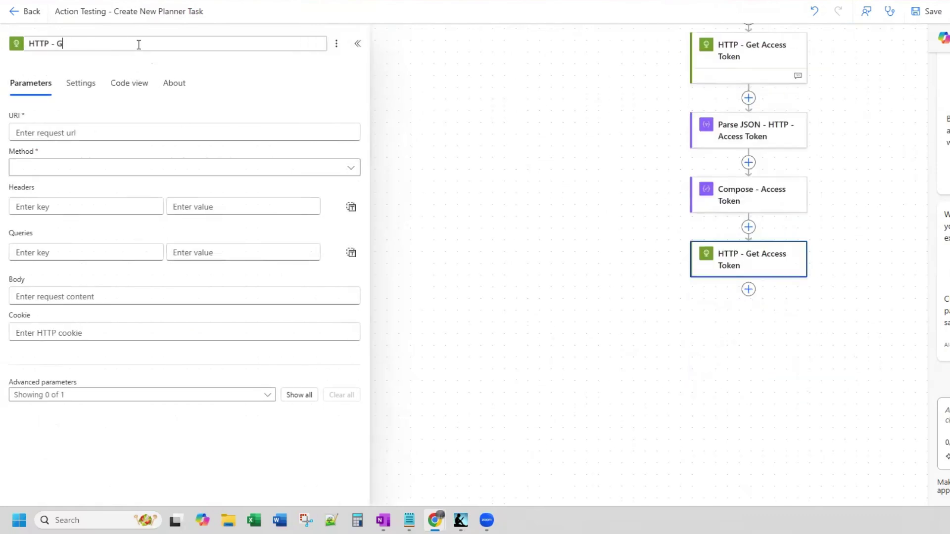
text(Update Task Notes)
key(Return)
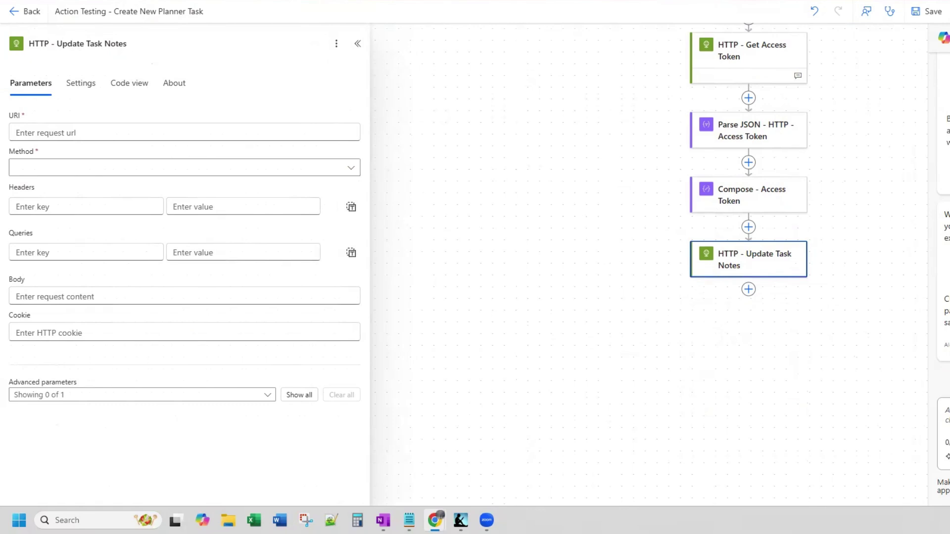
click(55, 131)
text(https://graph.microsoft.com/v1.0/planner/tasks/{task-id}/details)
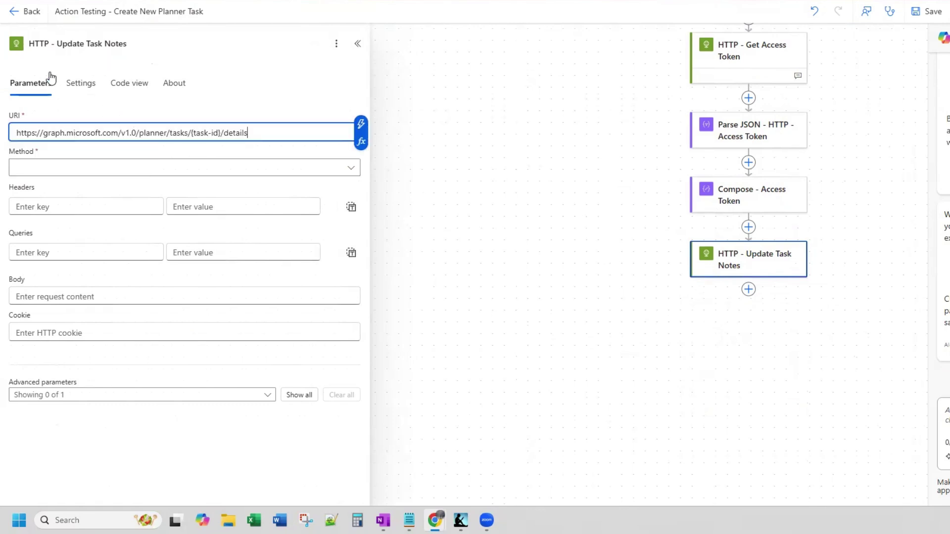
click(336, 45)
text(https://graph.microsoft.com/v1.0/planner/tasks/{task-id}/details)
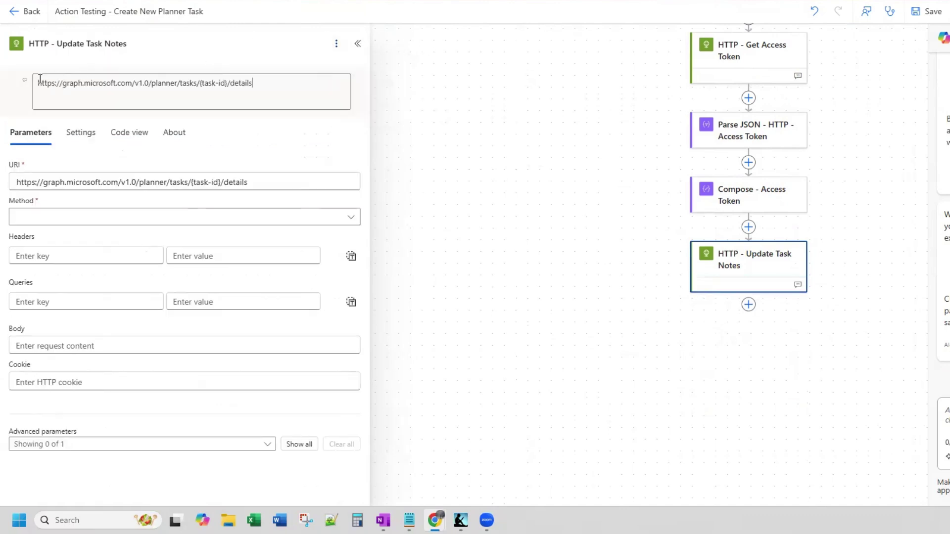
click(39, 83)
text(URI:)
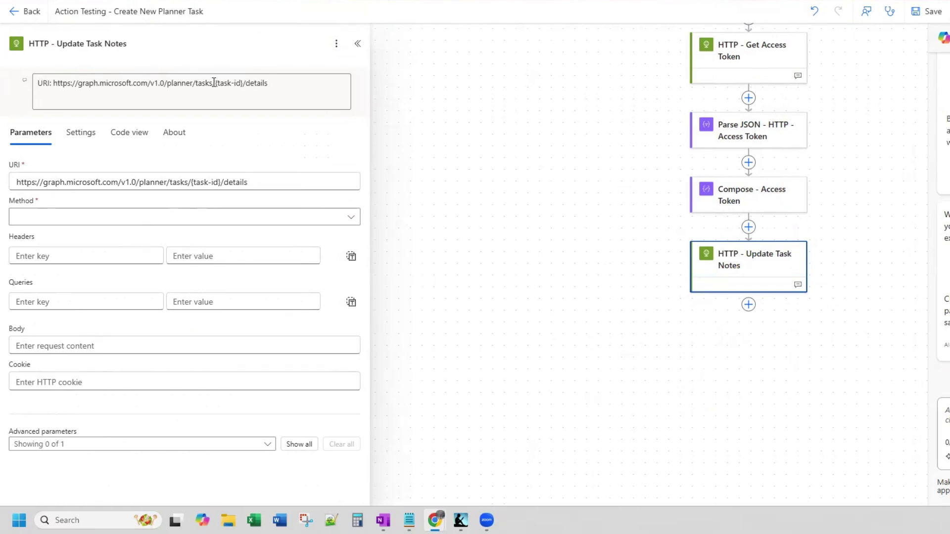
- Replace the {task-id} placeholder in the URI parameter with the Id output of "Create a task", searching the dynamic content for "task"
drag(244, 83, 215, 82)
click(224, 182)
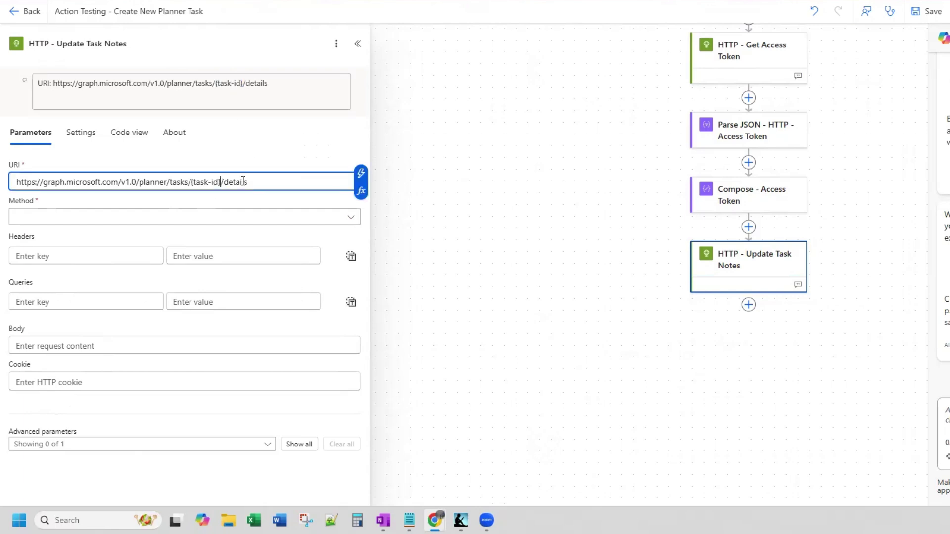
key(BackSpace)
key(BackSpace)
key(BackSpace)
key(BackSpace)
key(BackSpace)
key(BackSpace)
key(BackSpace)
key(BackSpace)
key(BackSpace)
click(361, 174)
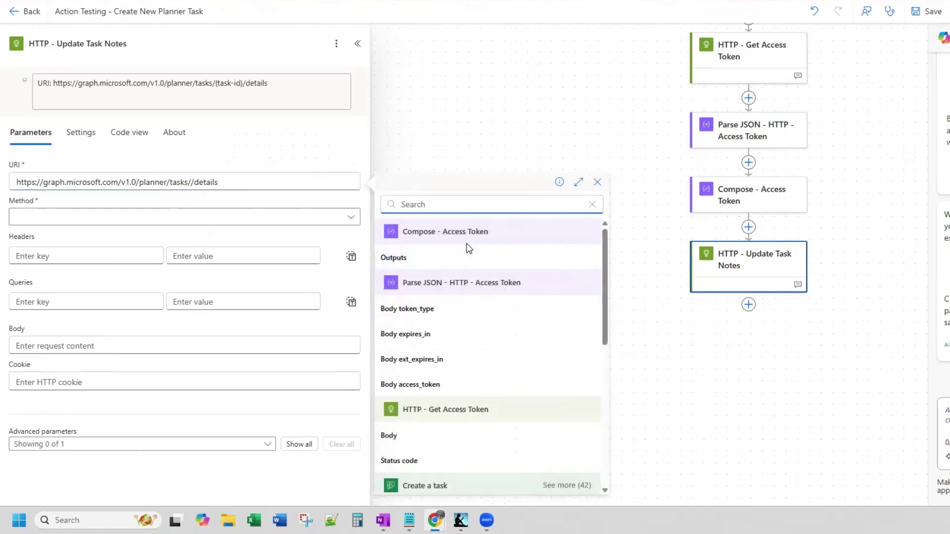
text(task)
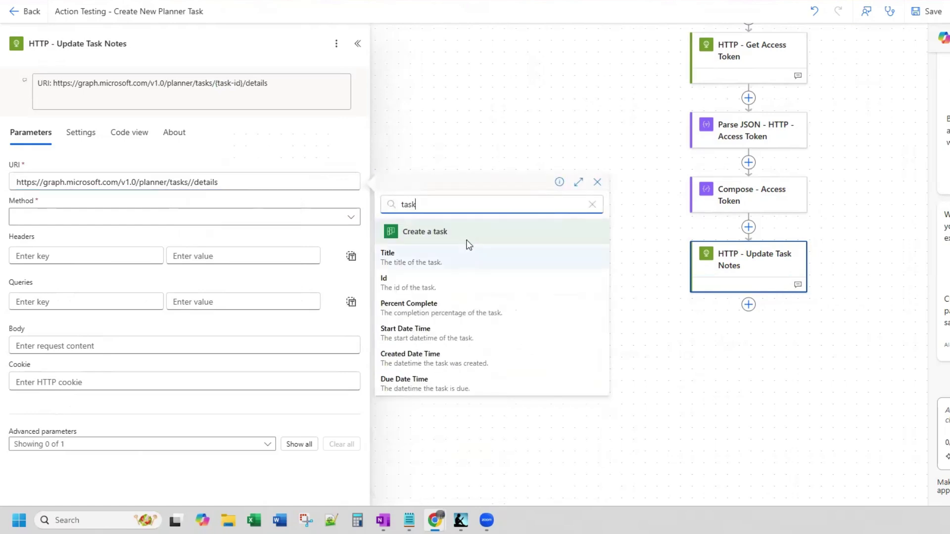
click(432, 287)
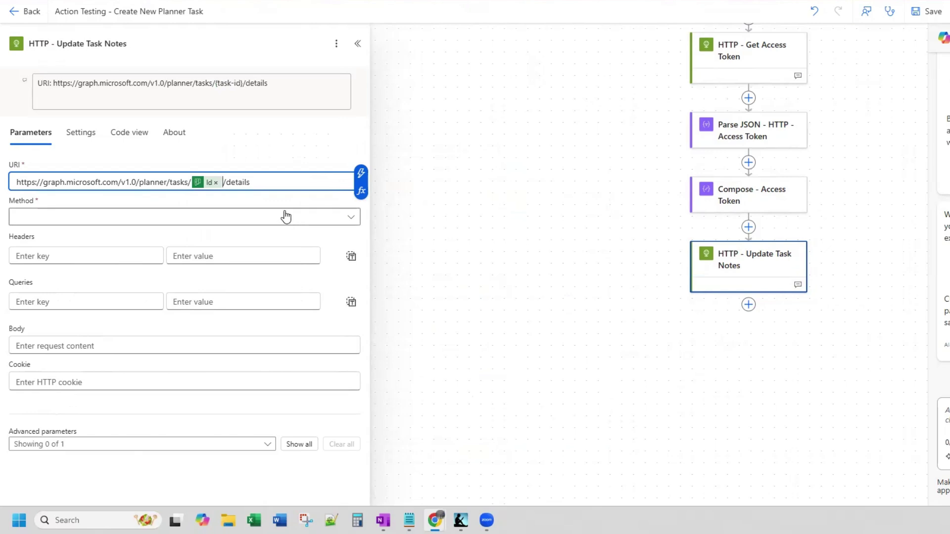
- Set the method to PATCH and add an Authorization header with the value "Bearer " followed by the Outputs of "Compose - Access Token"
click(354, 222)
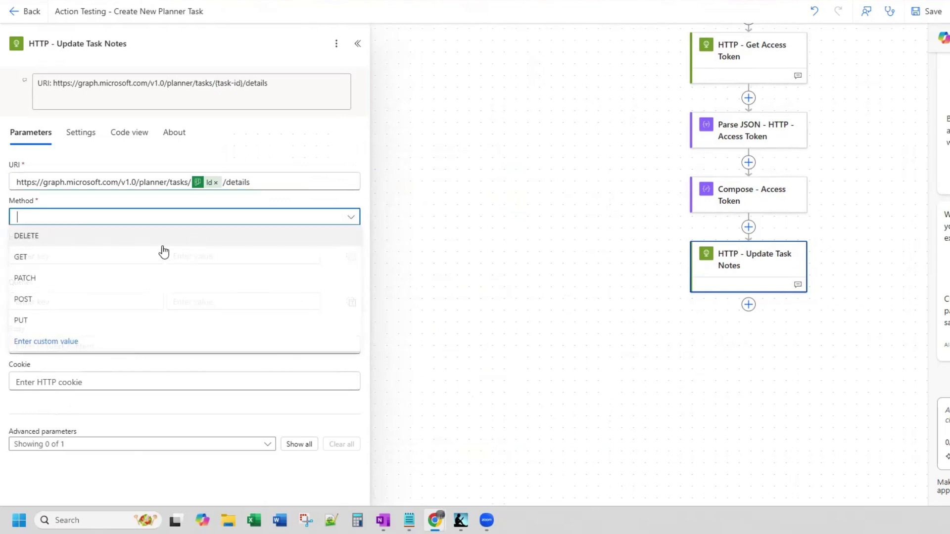
click(55, 280)
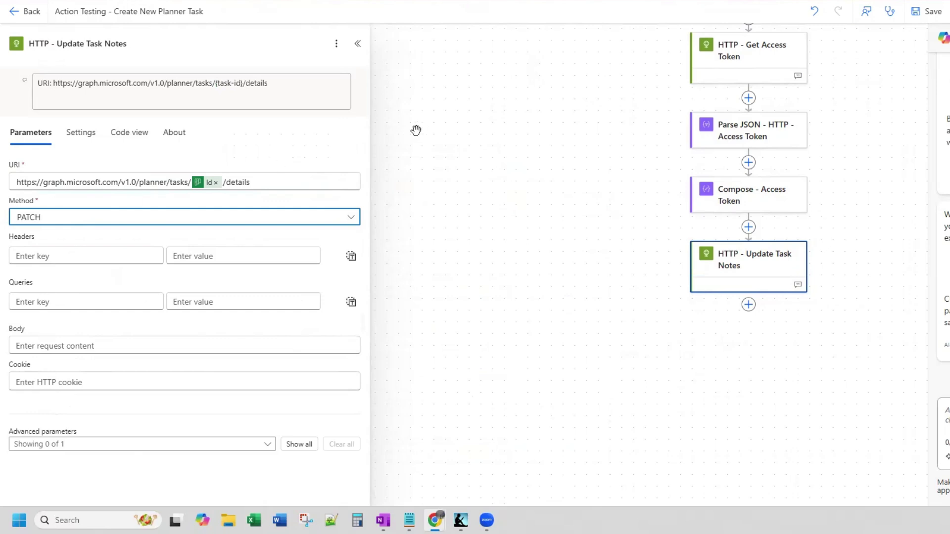
click(32, 255)
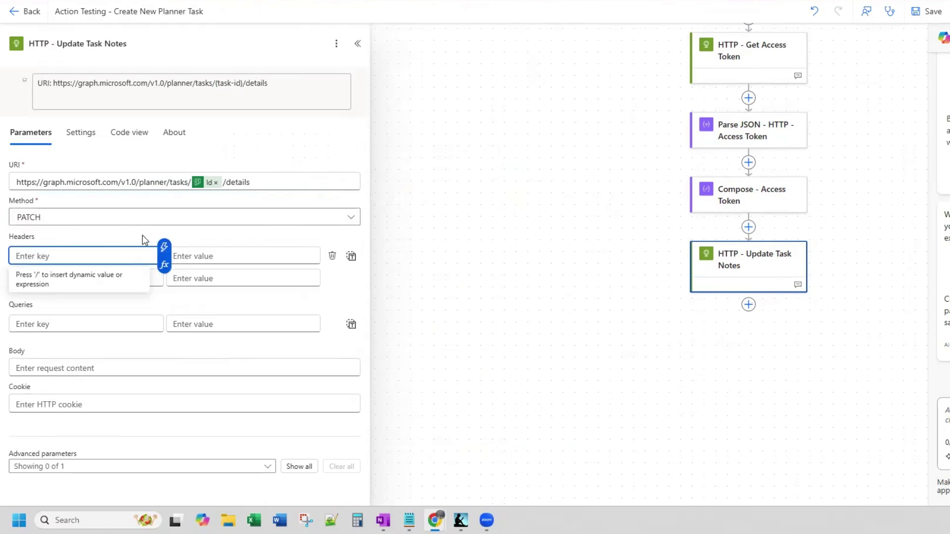
text(Authorization)
click(217, 256)
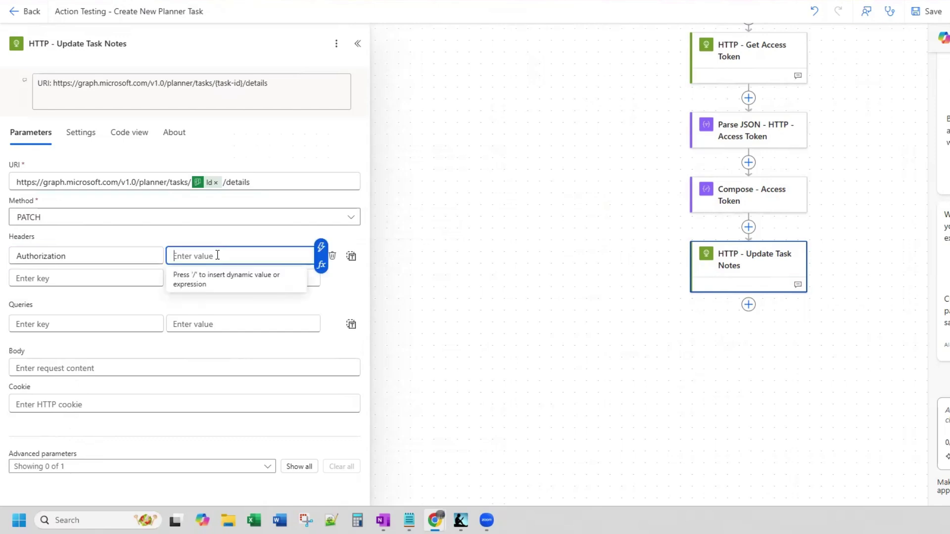
text(Bearer)
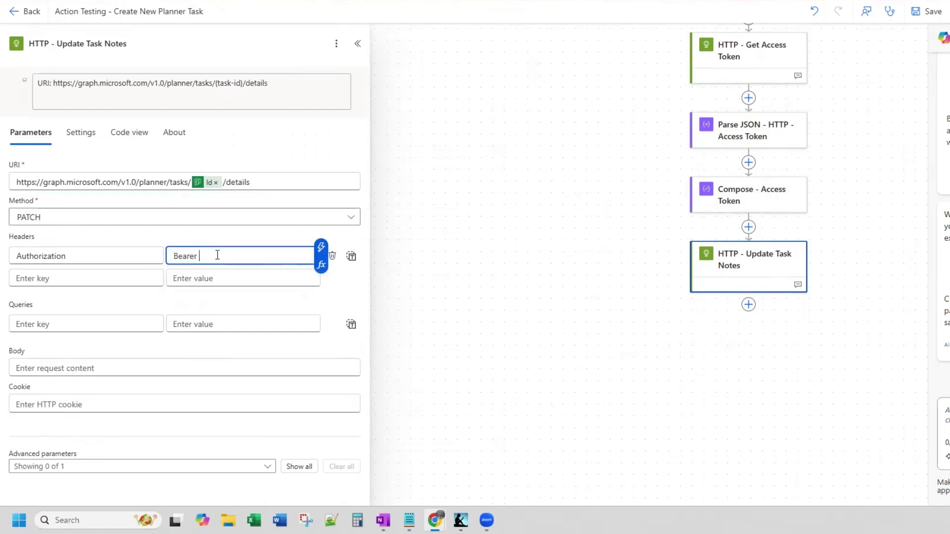
click(321, 247)
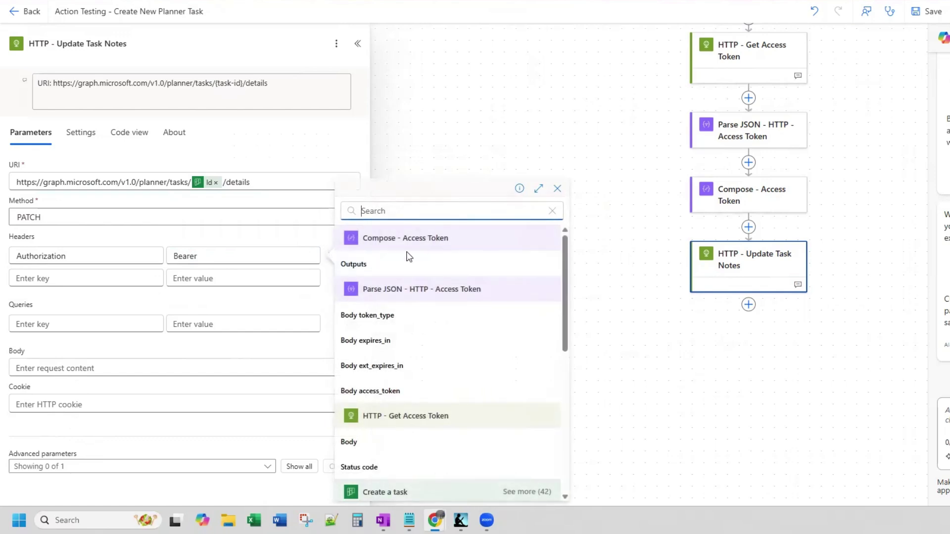
click(390, 259)
click(390, 260)
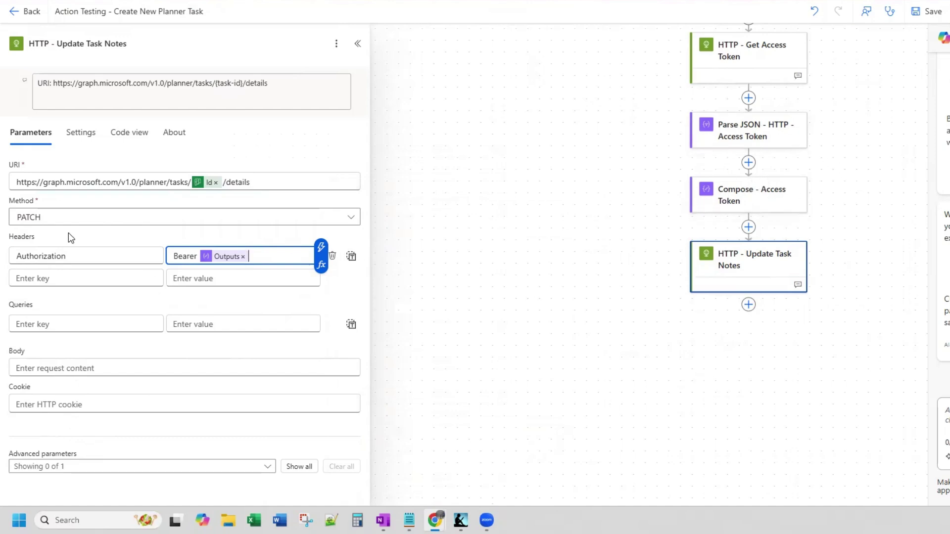
click(48, 279)
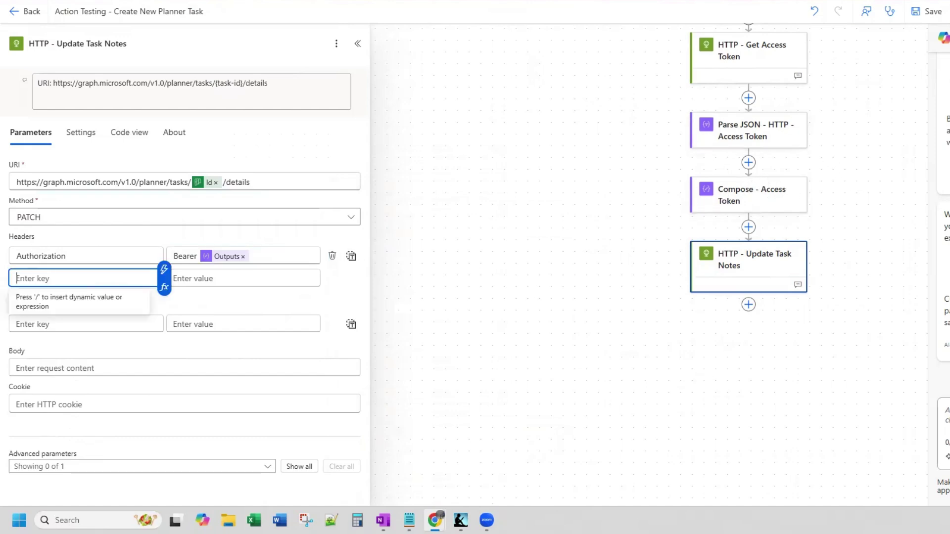
key(Escape)
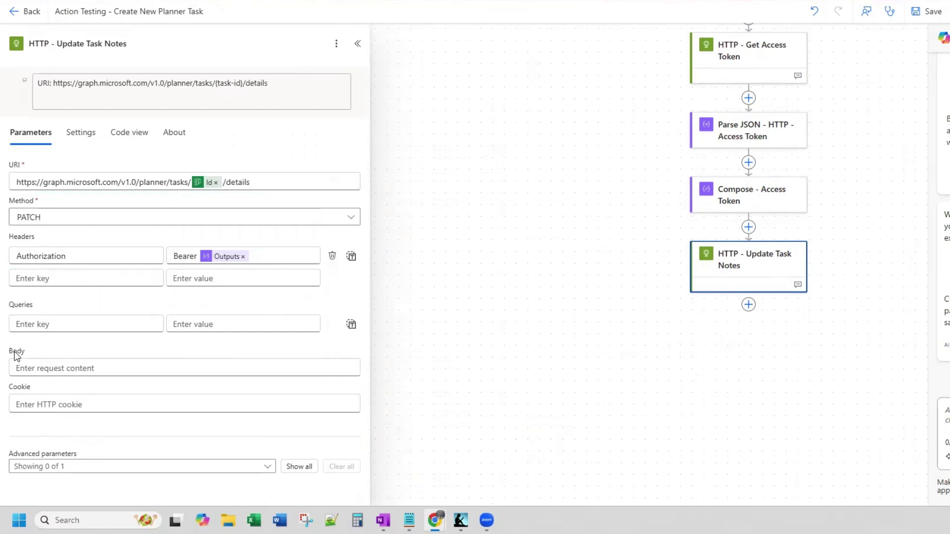
- Add a Content-Type header with the value application/json to the HTTP - Update Task Notes action
click(60, 278)
text(Content-Type)
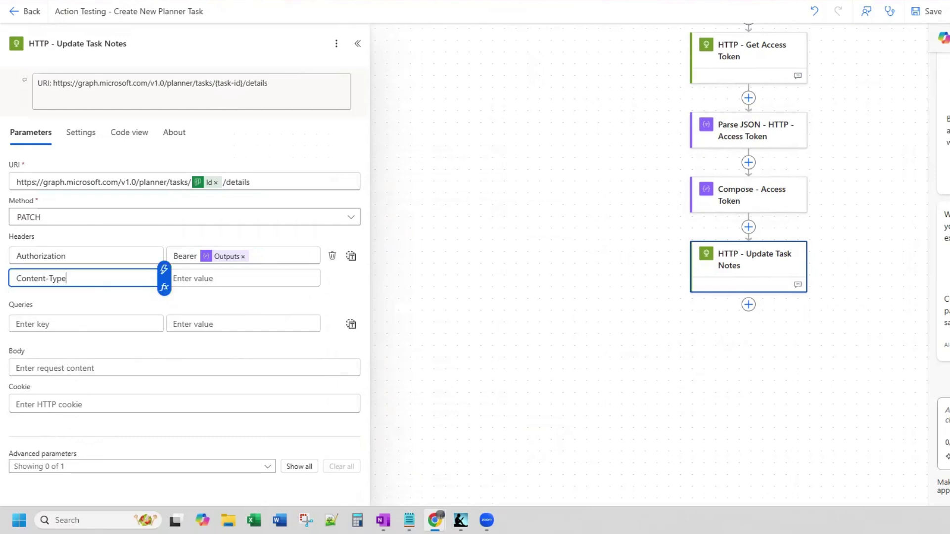
key(Escape)
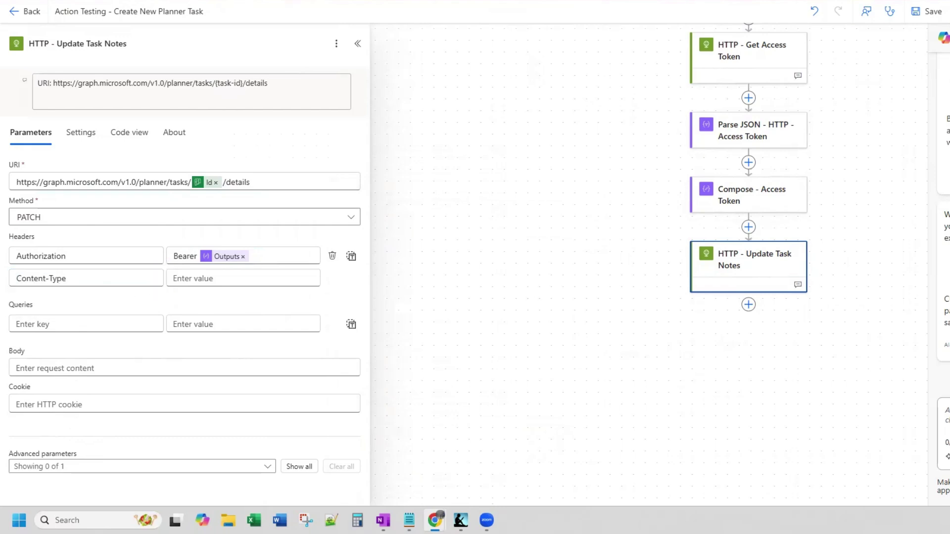
click(189, 280)
text(application/json)
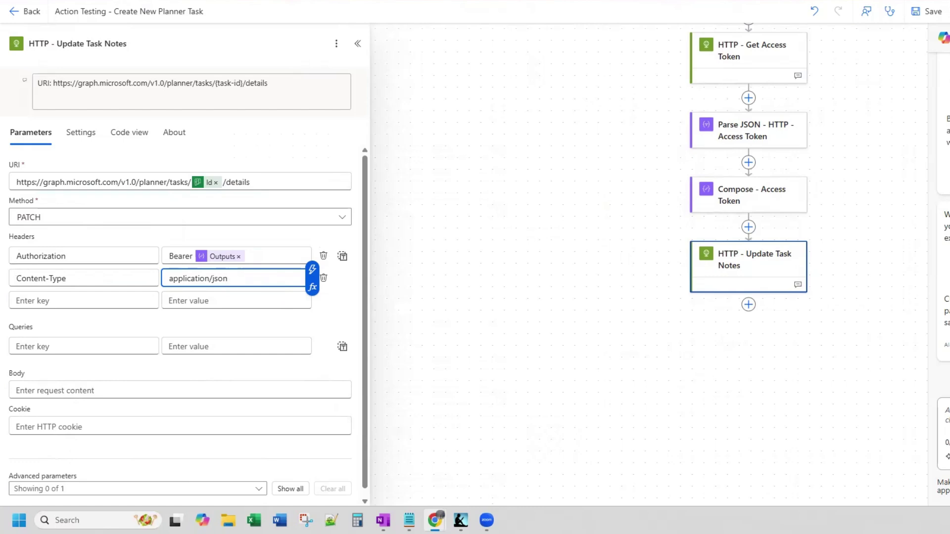
key(Tab)
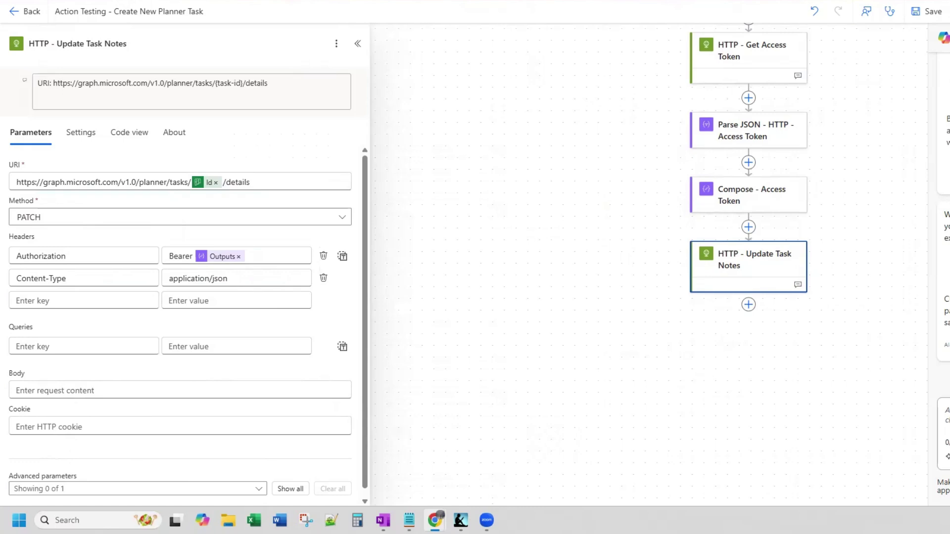
- Set the request body to a JSON object whose "description" is "Updated notes for the task", and select that description text
click(81, 385)
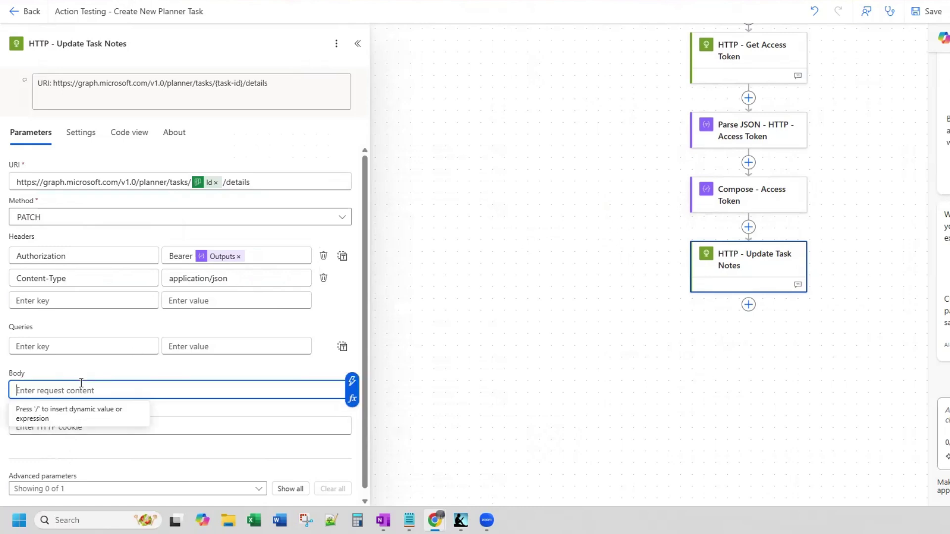
text({   "description": "Updated notes for the task" })
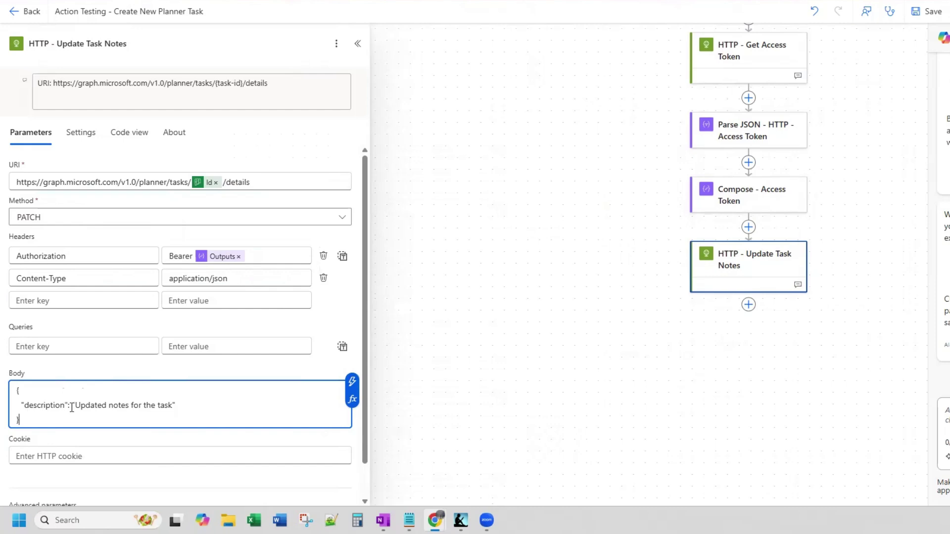
click(184, 406)
drag(173, 405, 79, 401)
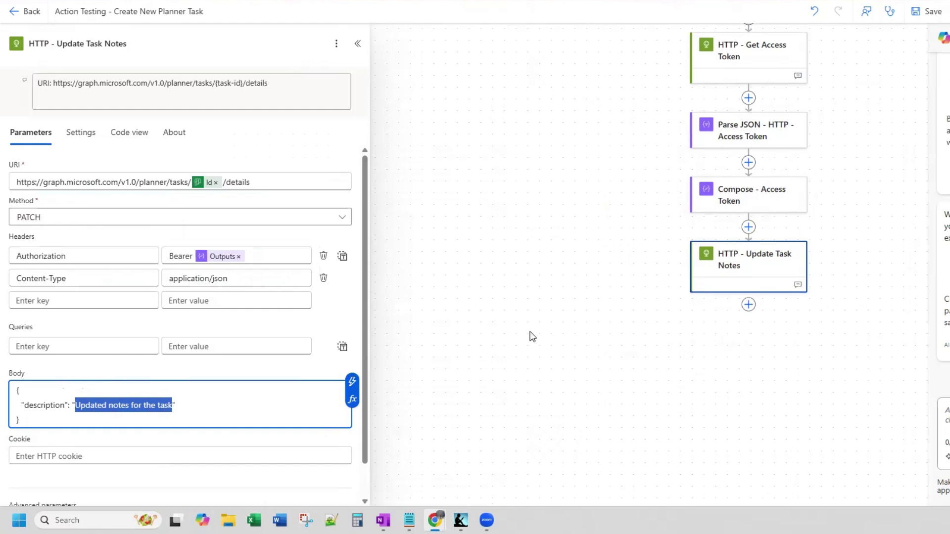
- Save the flow and run it as a manual test
scroll(529, 333, up, 1)
click(926, 11)
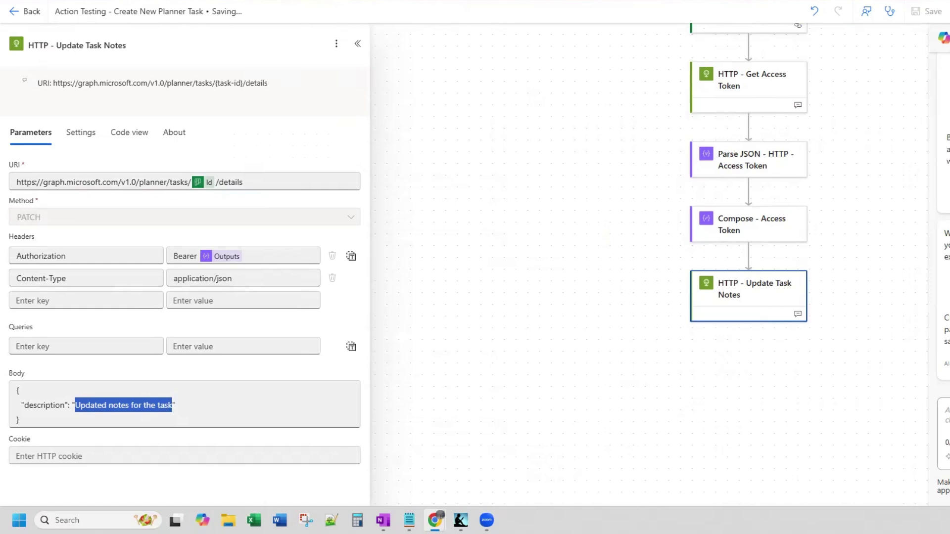
click(946, 11)
click(924, 46)
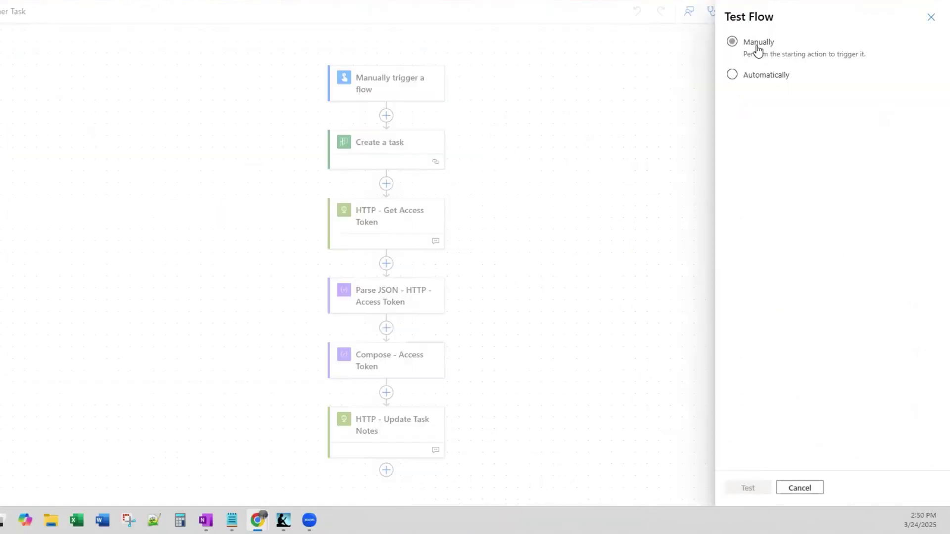
click(750, 488)
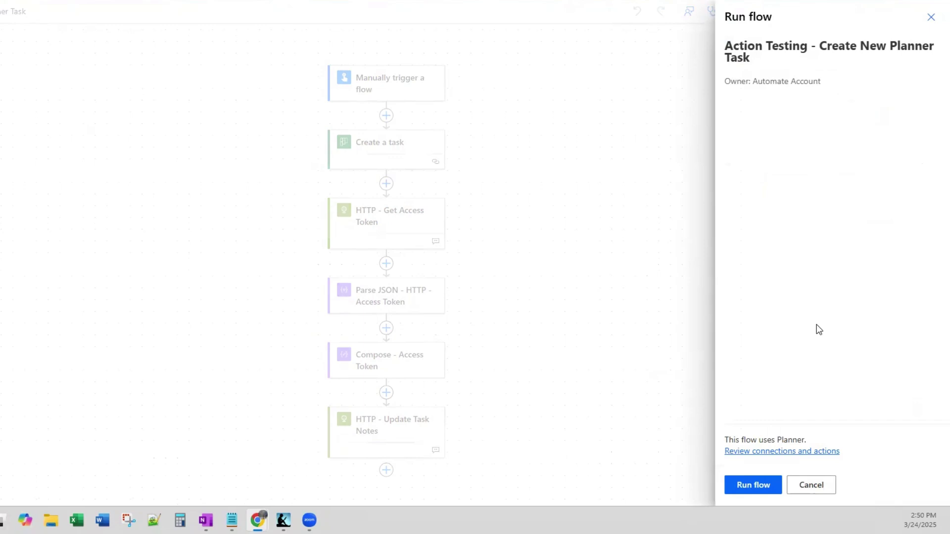
click(761, 493)
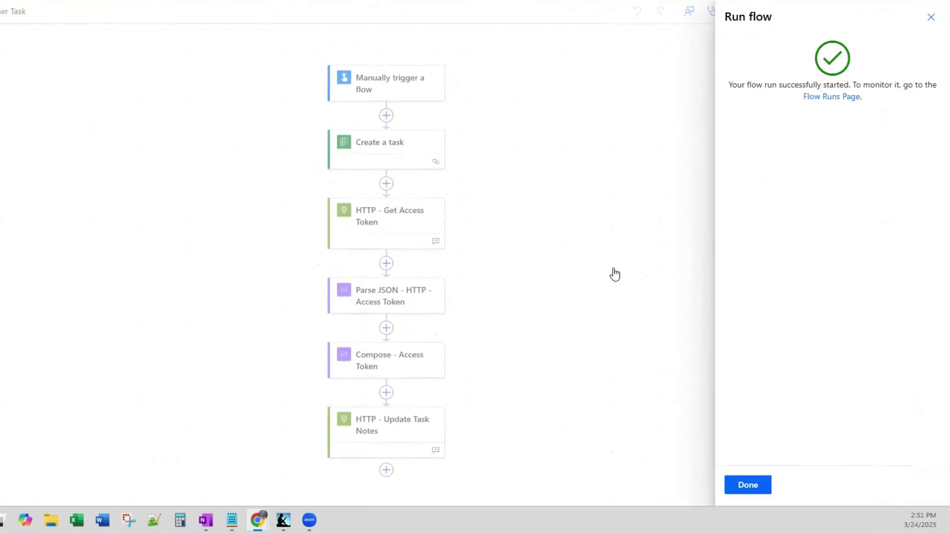
click(748, 489)
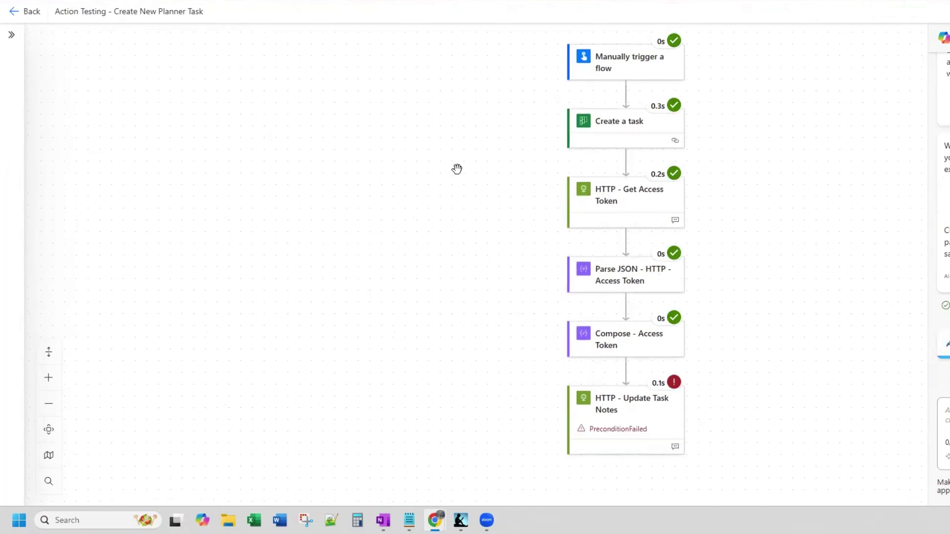
- Examine the error message of the HTTP - Update Task Notes run and return to editing the flow
click(625, 403)
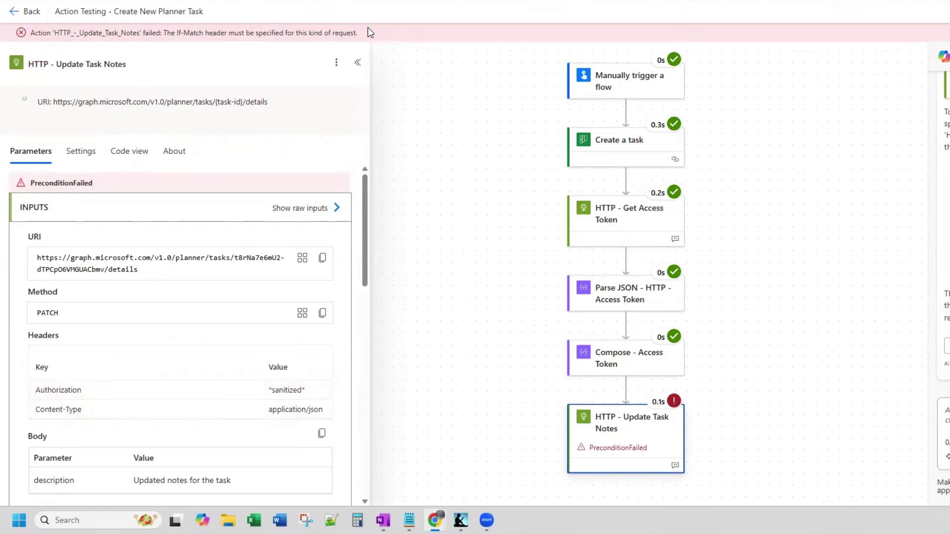
drag(367, 33, 166, 35)
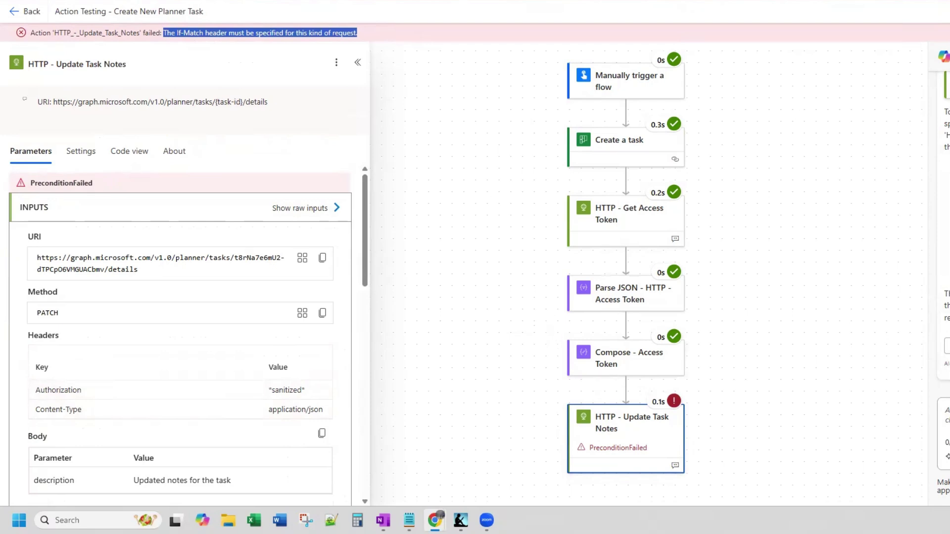
click(866, 11)
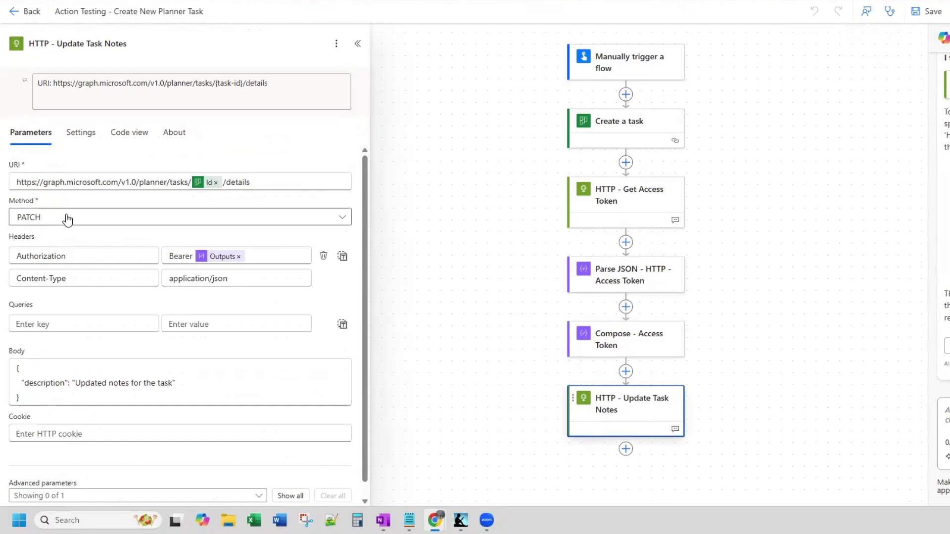
- Add an If-Match header key below Content-Type in HTTP - Update Task Notes, leaving its value empty
click(248, 279)
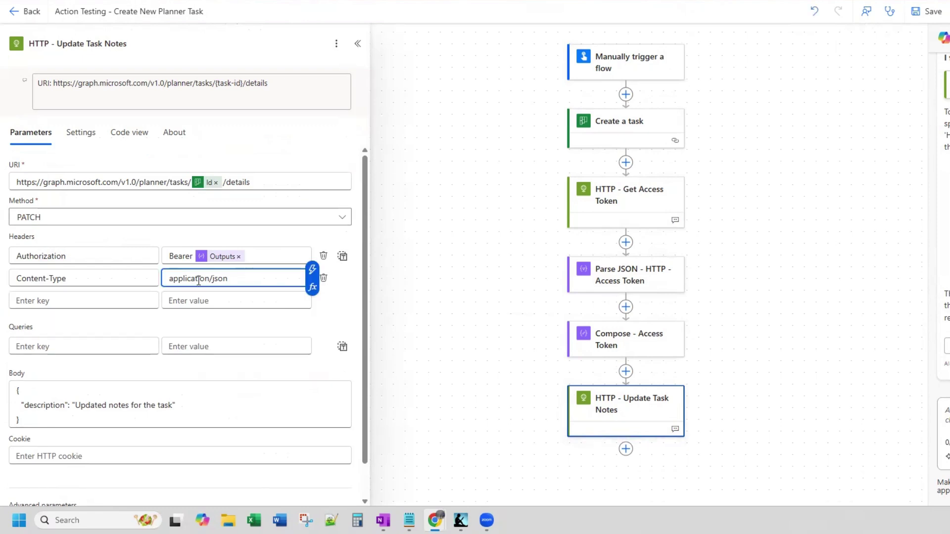
click(82, 302)
text(If)
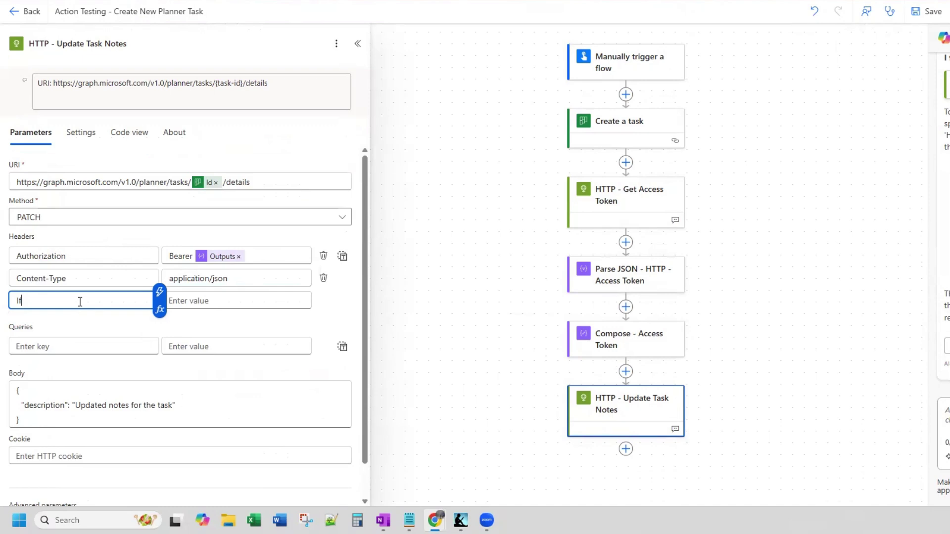
text(-Match)
click(220, 298)
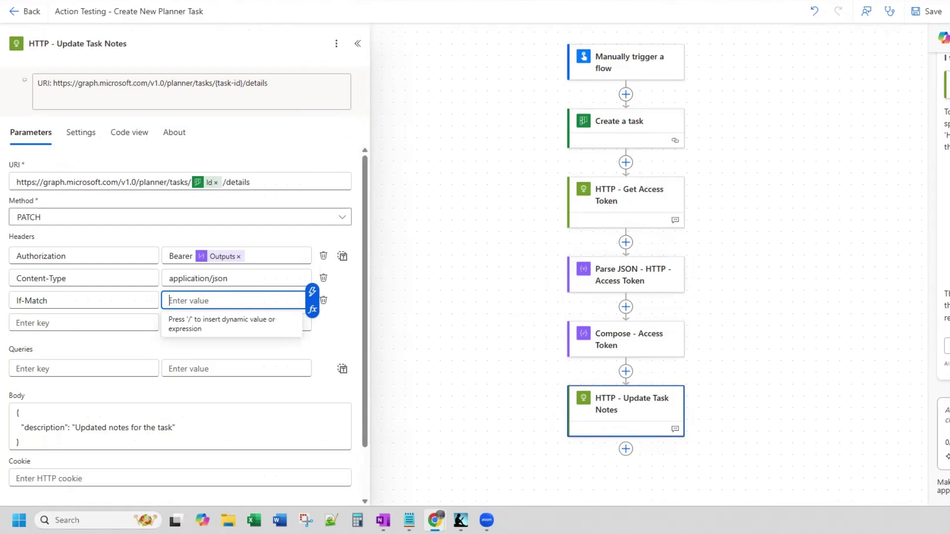
click(735, 51)
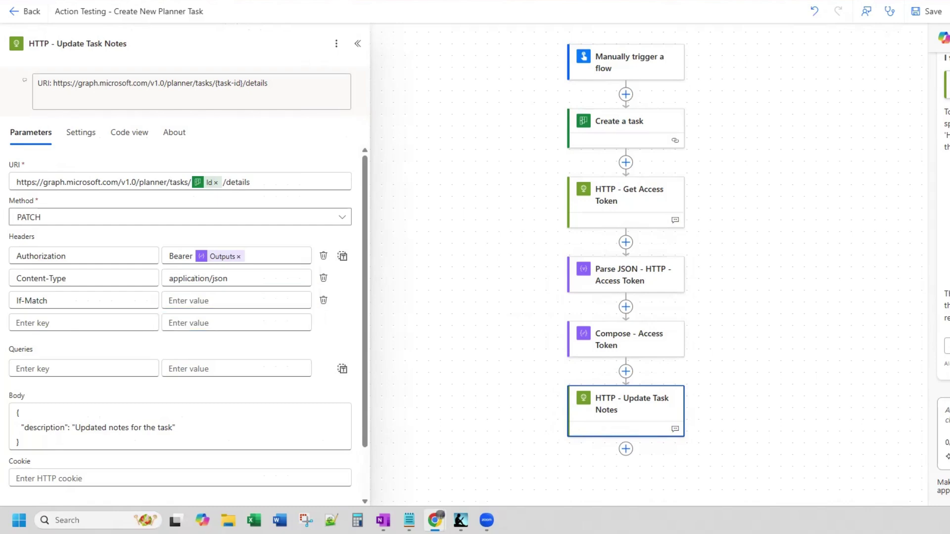
- Insert the Planner action "Get task details" between "Create a task" and "HTTP - Get Access Token", searching the actions for "get task details"
click(626, 163)
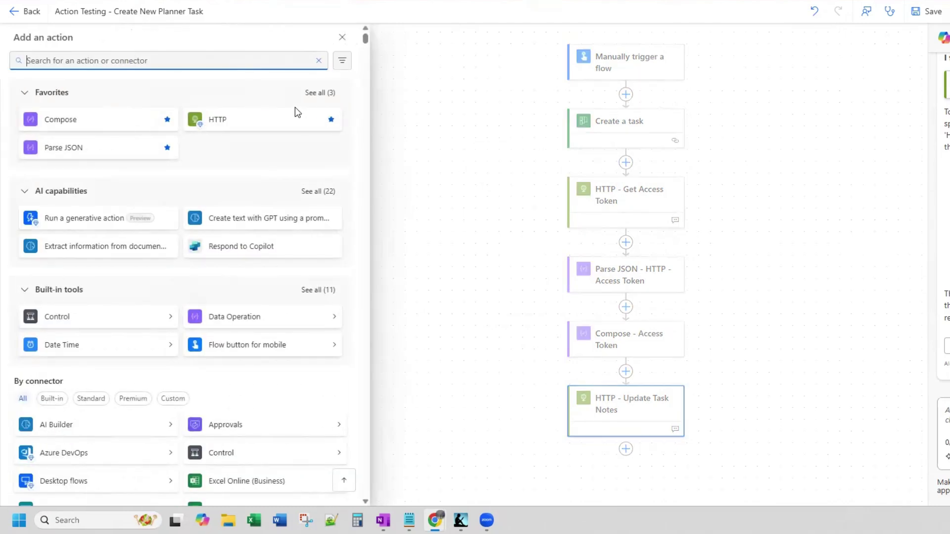
text(get task de)
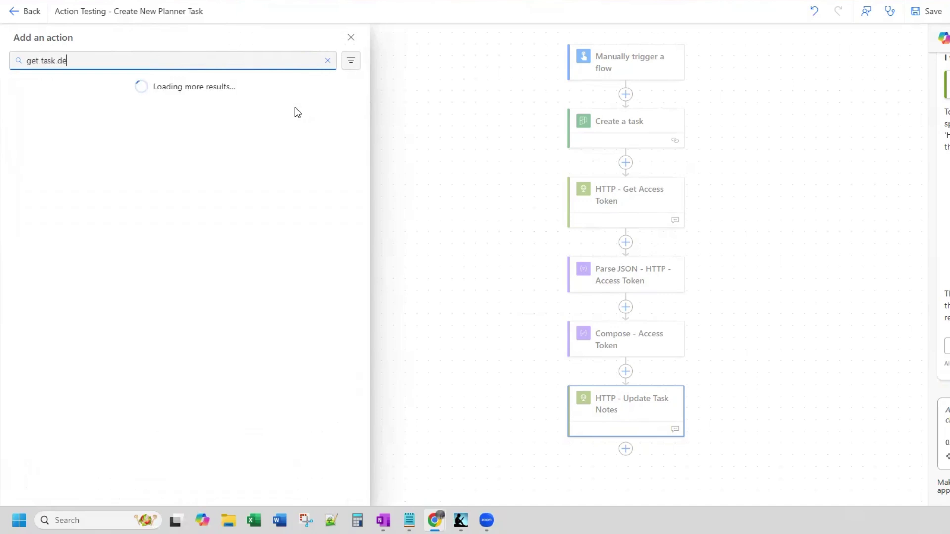
text(tails)
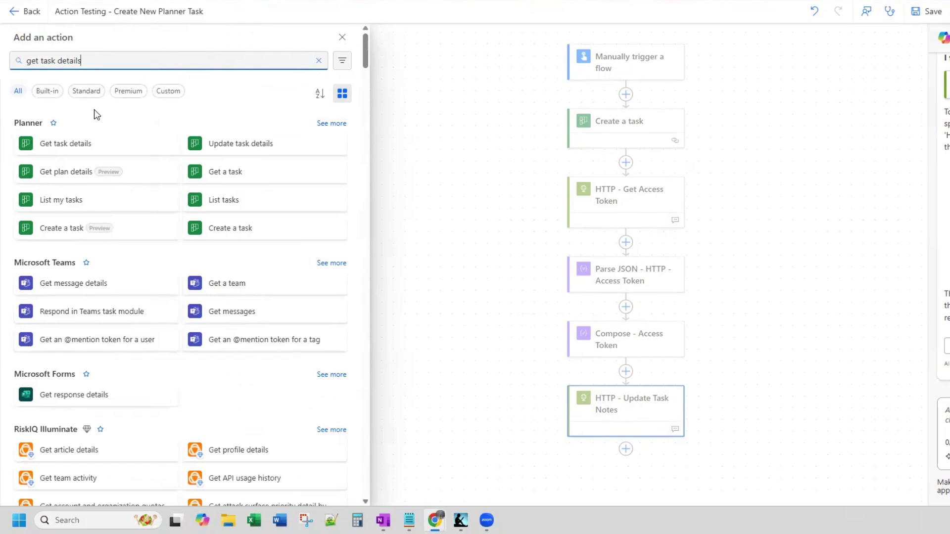
click(73, 148)
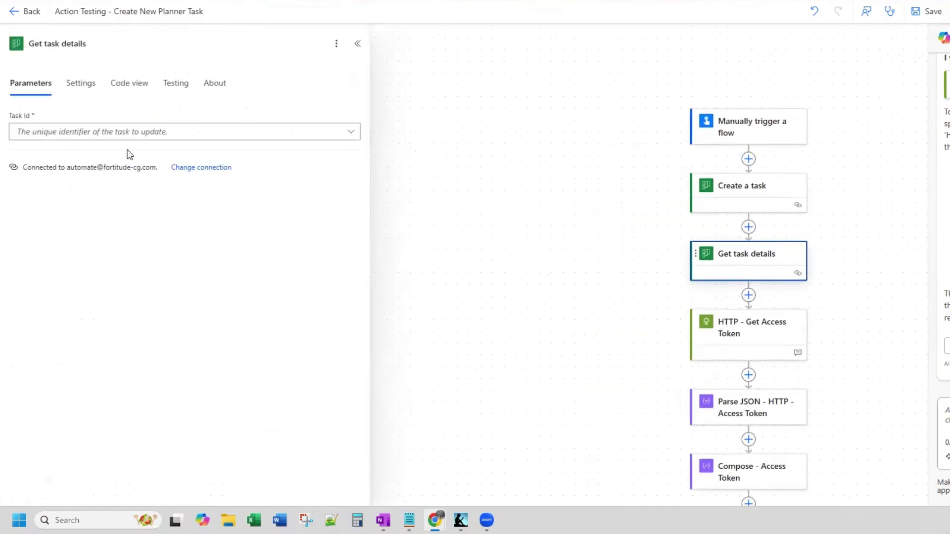
- Set the Task Id of "Get task details" to a custom value, the Id output of "Create a task", searching the dynamic content for "task"
click(70, 133)
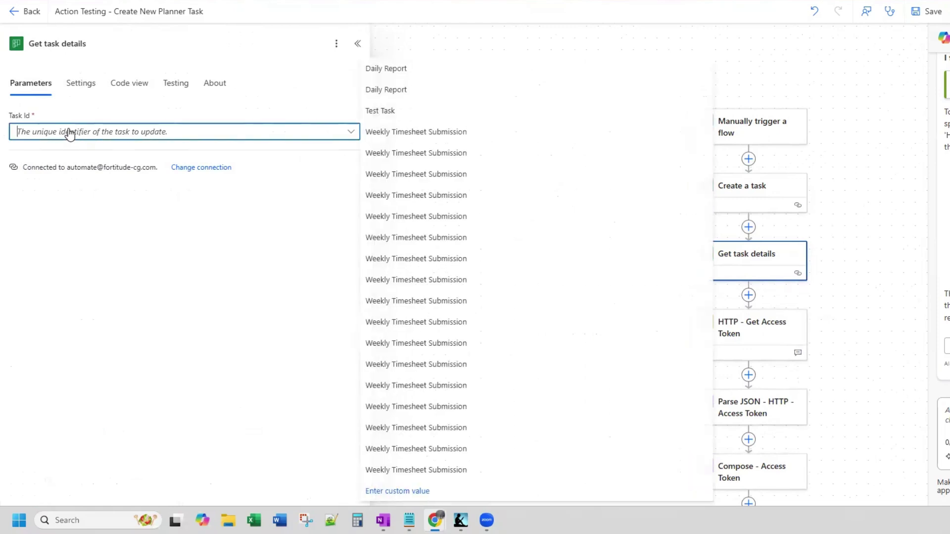
click(396, 491)
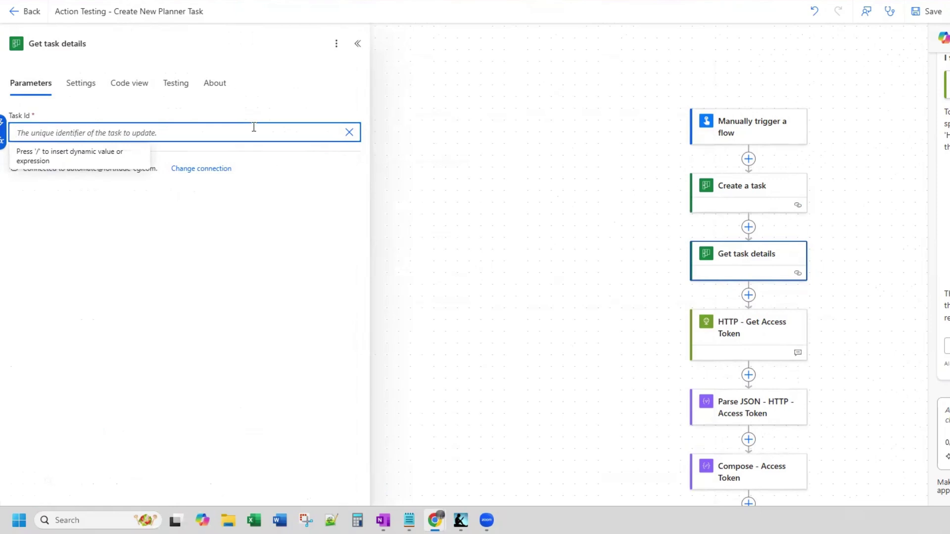
click(3, 122)
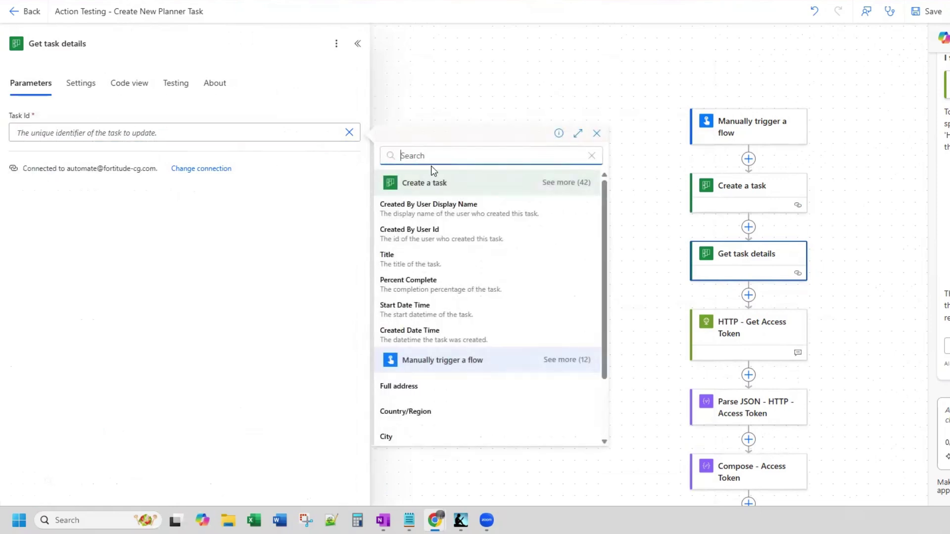
text(task)
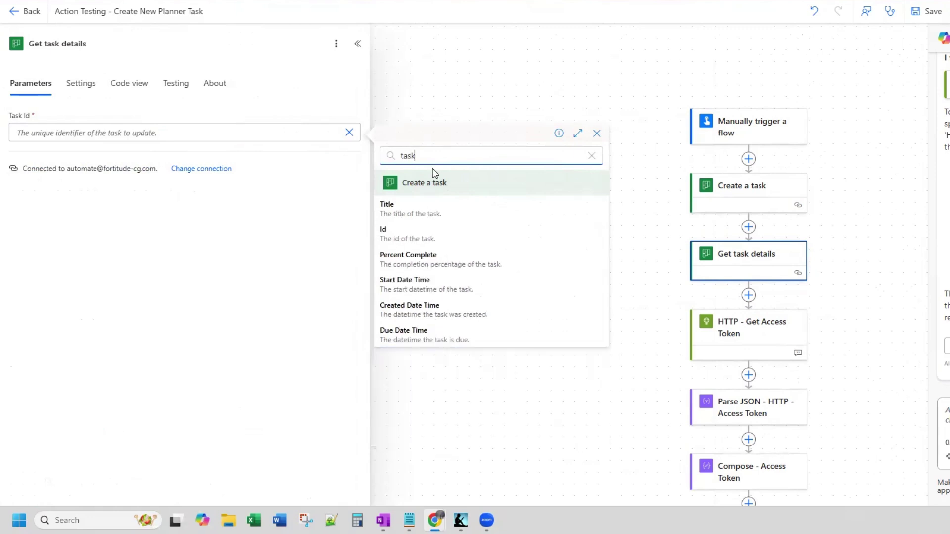
click(388, 237)
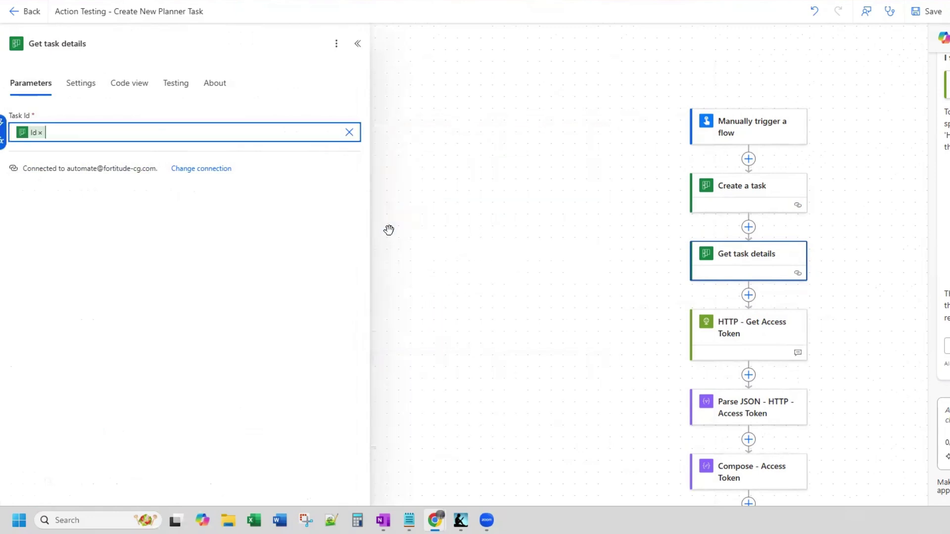
- Insert a Compose action between "Get task details" and "HTTP - Get Access Token"
scroll(632, 263, down, 1)
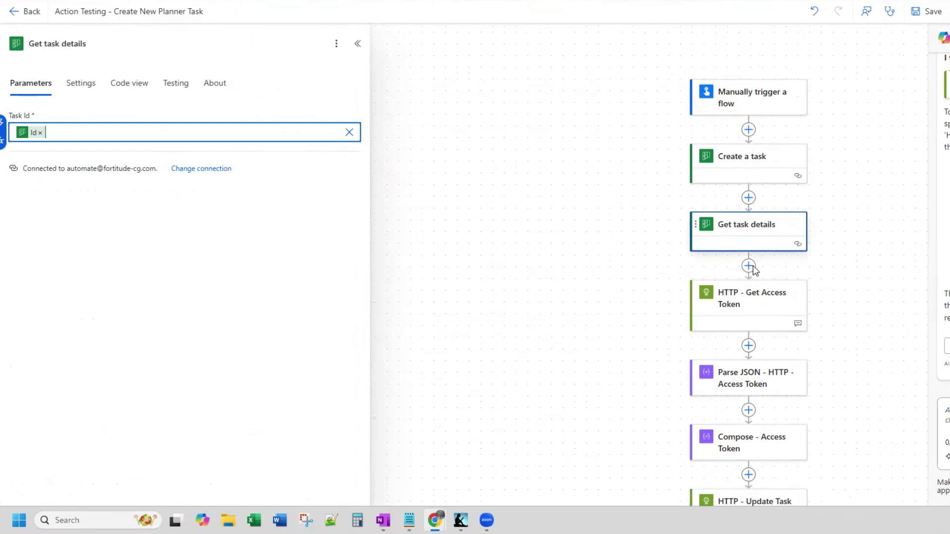
click(748, 266)
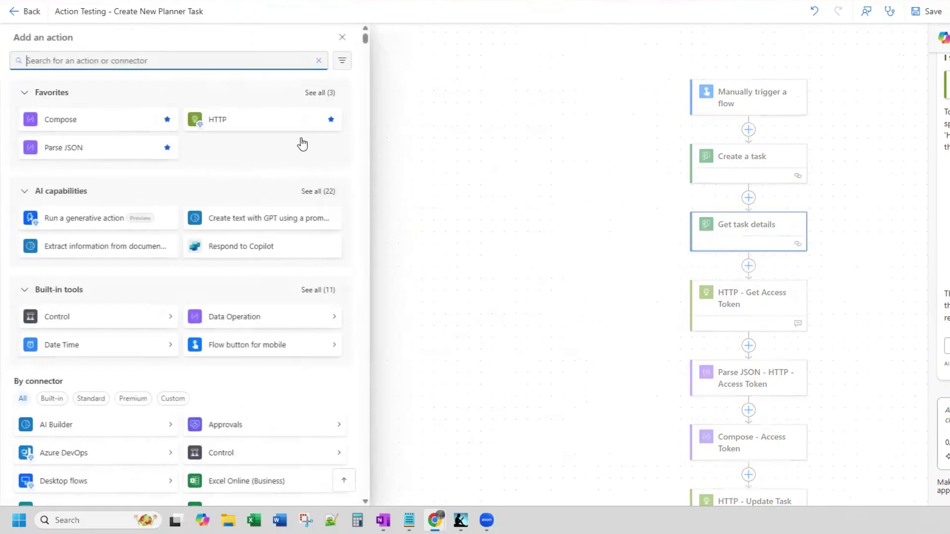
click(58, 122)
click(59, 122)
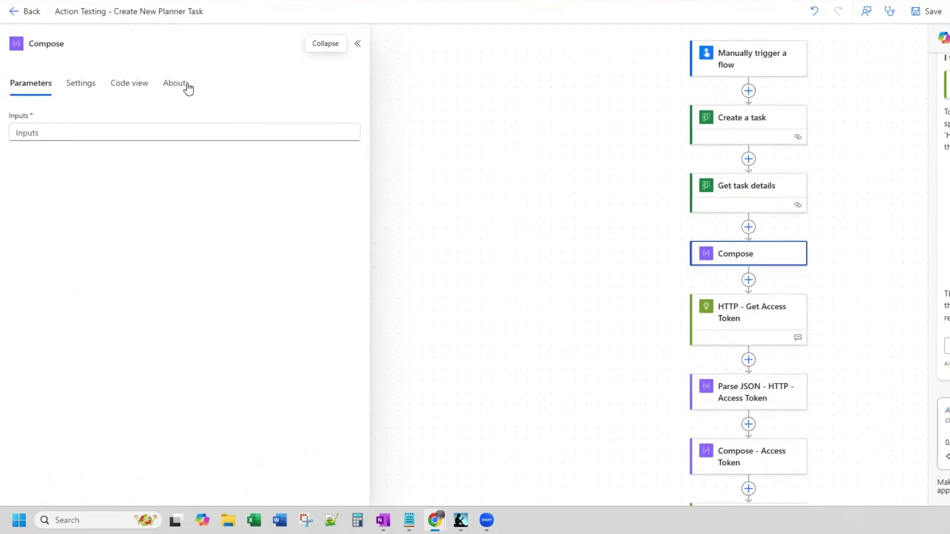
- Search the dynamic content for the Compose action's Inputs for "etag", then clear the search and return to the Inputs field
click(56, 130)
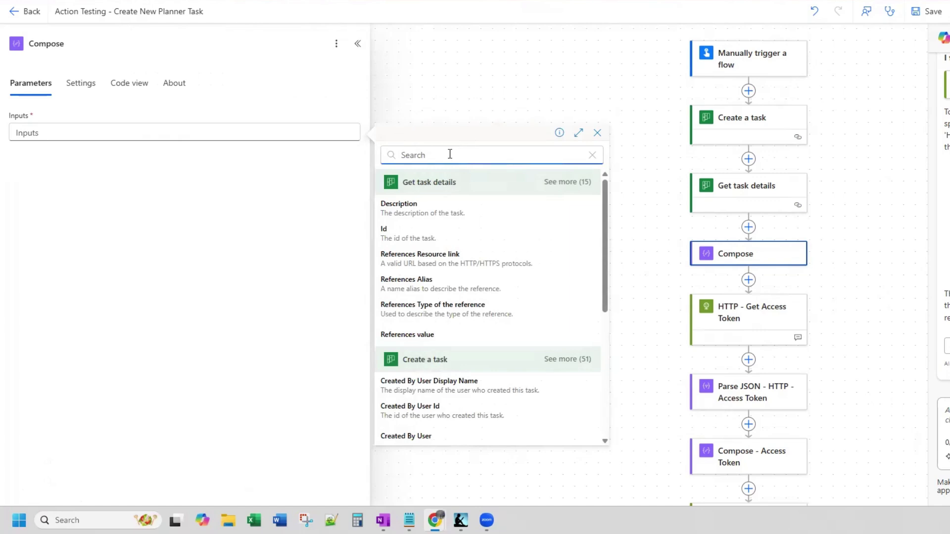
text(etag)
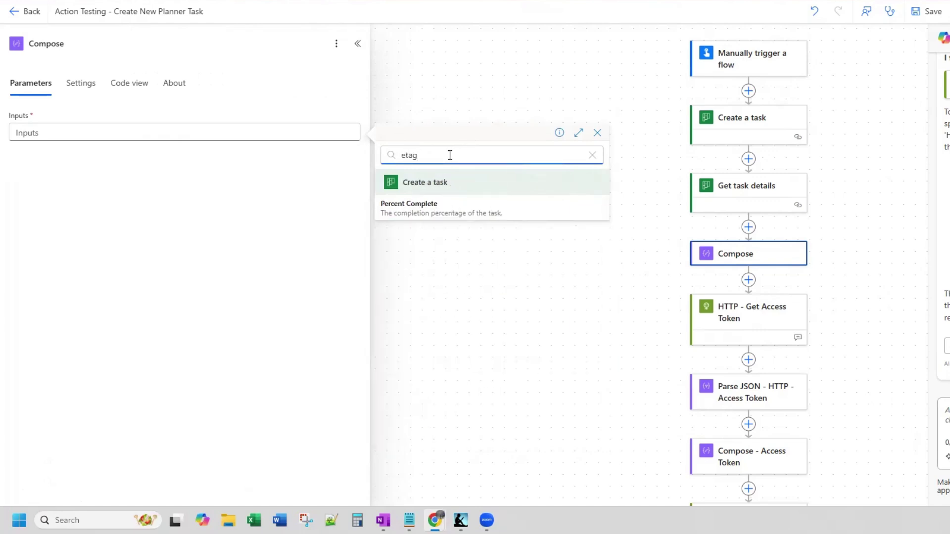
key(BackSpace)
key(BackSpace)
key(BackSpace)
key(BackSpace)
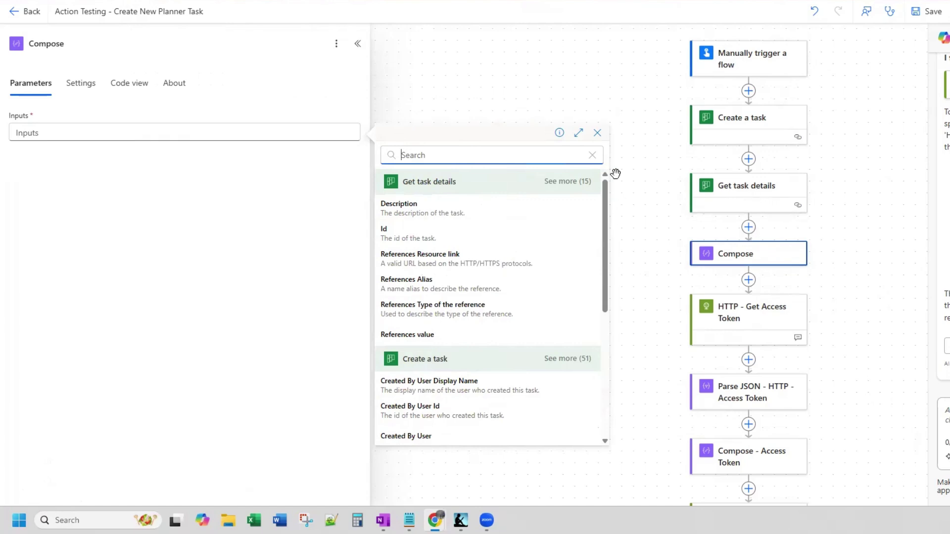
click(204, 134)
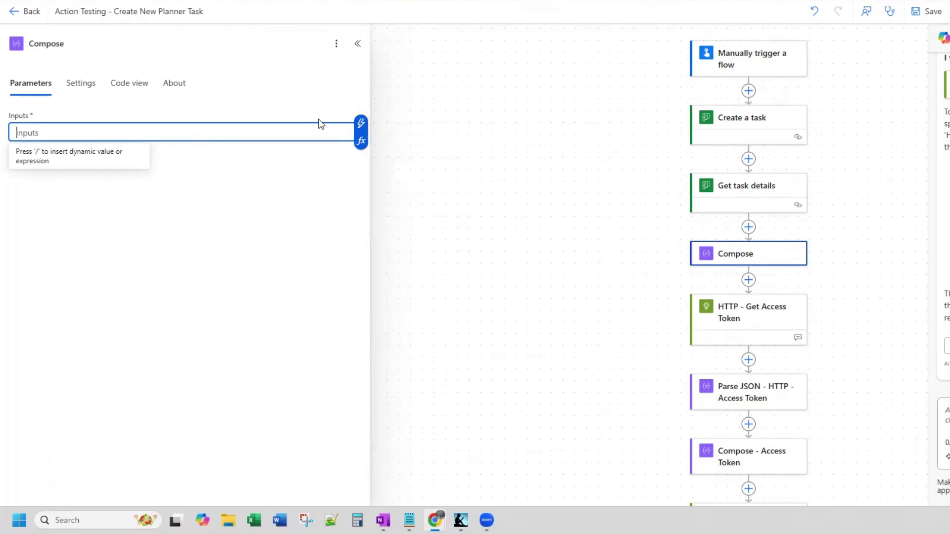
- Set the Compose action's Inputs to the expression outputs('Get_task_details')?['headers']['ETag'] and rename the action "Compose - eTag"
click(361, 142)
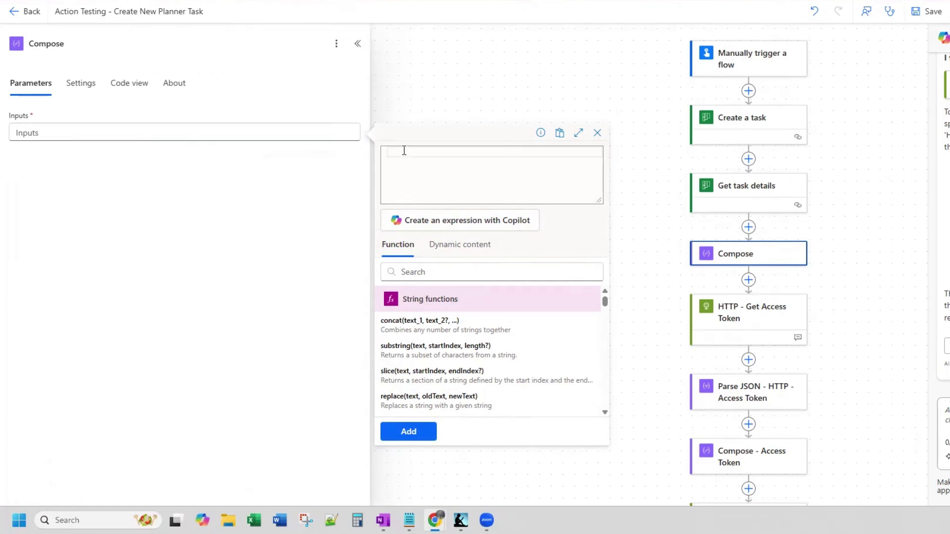
text(outputs('Get_task_details')?['headers']['ETag'])
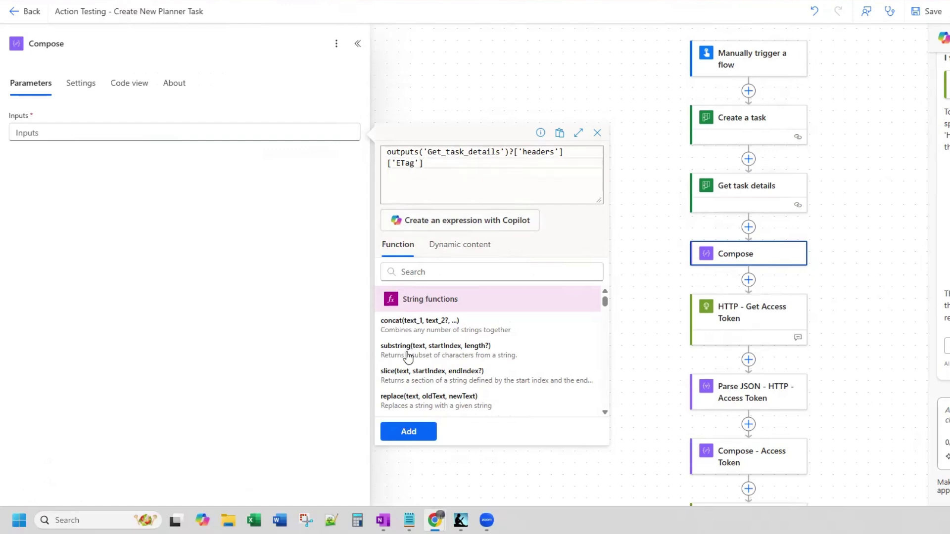
click(409, 432)
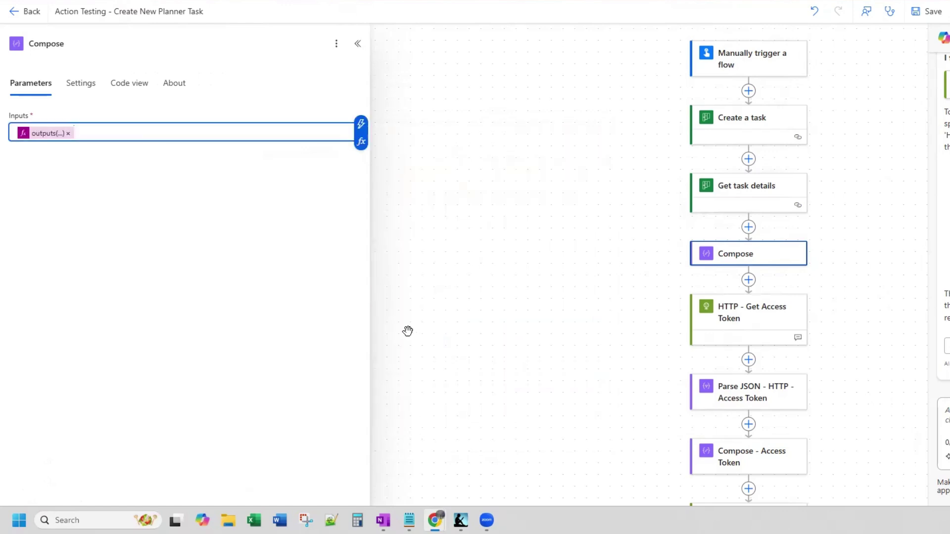
click(79, 43)
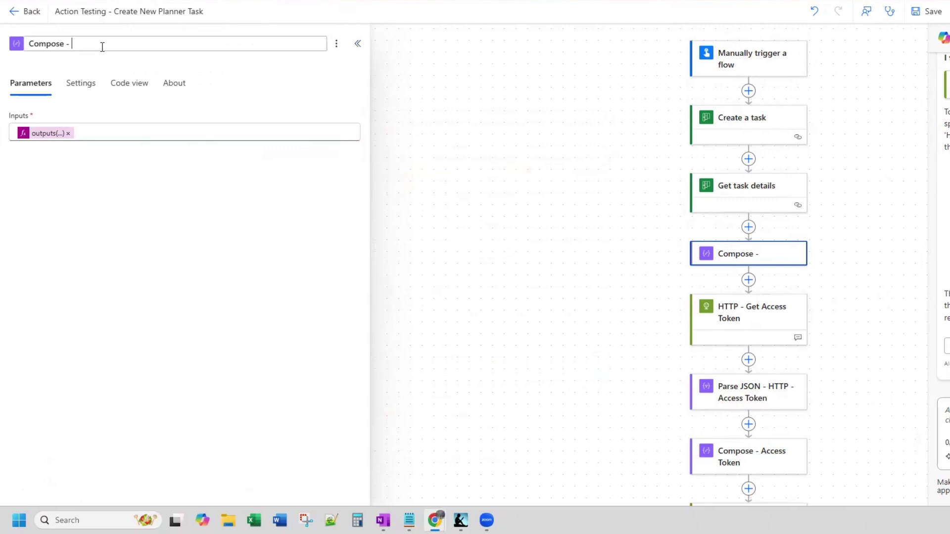
text(- eTag)
click(656, 295)
- Set the If-Match header value of "HTTP - Update Task Notes" to the Outputs of "Compose - eTag"
scroll(652, 298, down, 2)
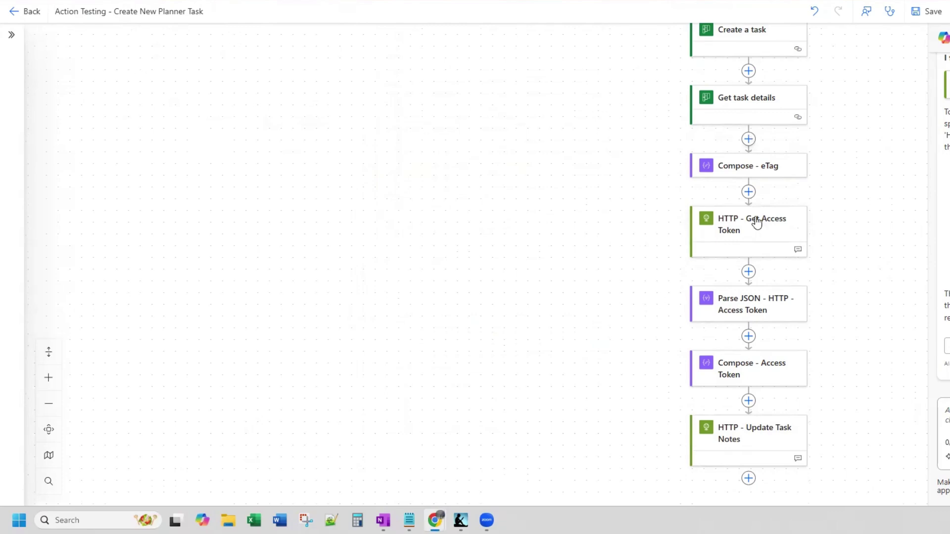
scroll(750, 346, down, 1)
click(752, 385)
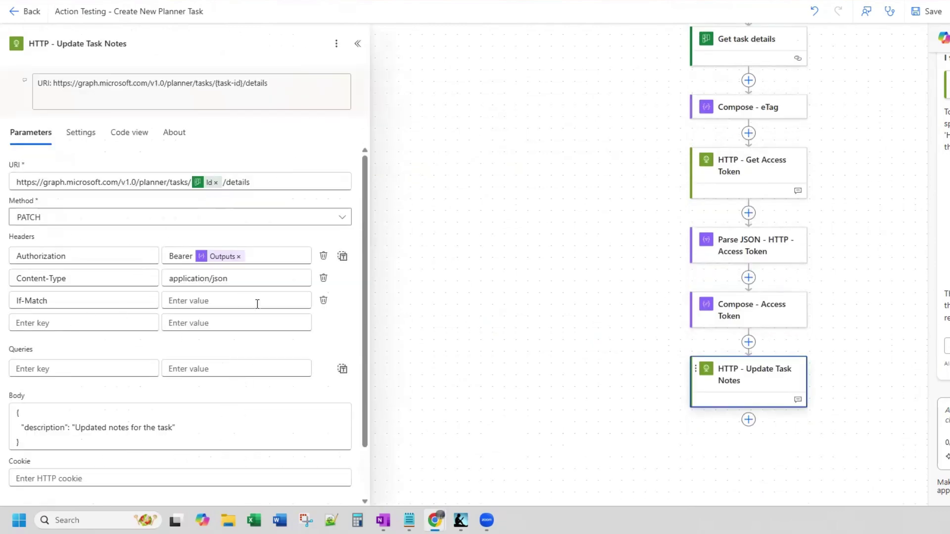
click(241, 300)
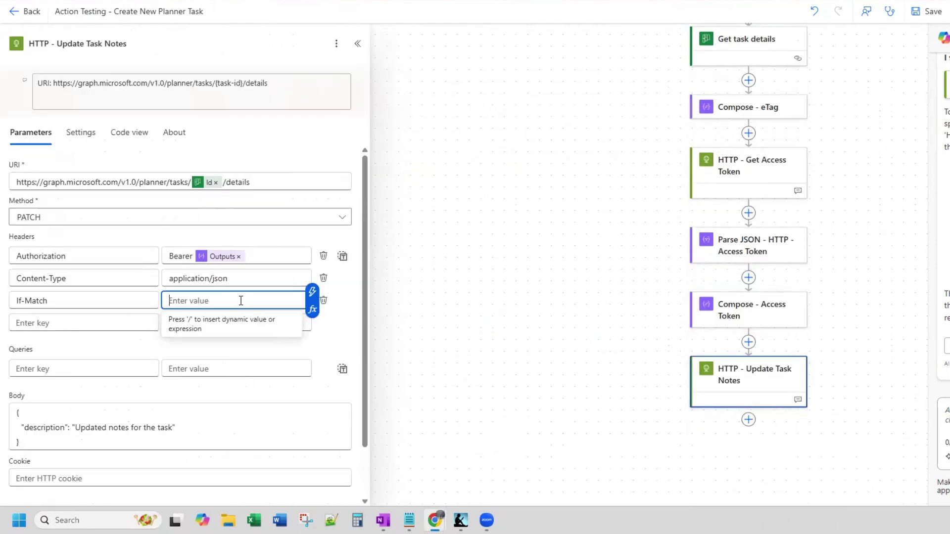
click(313, 293)
scroll(367, 347, down, 3)
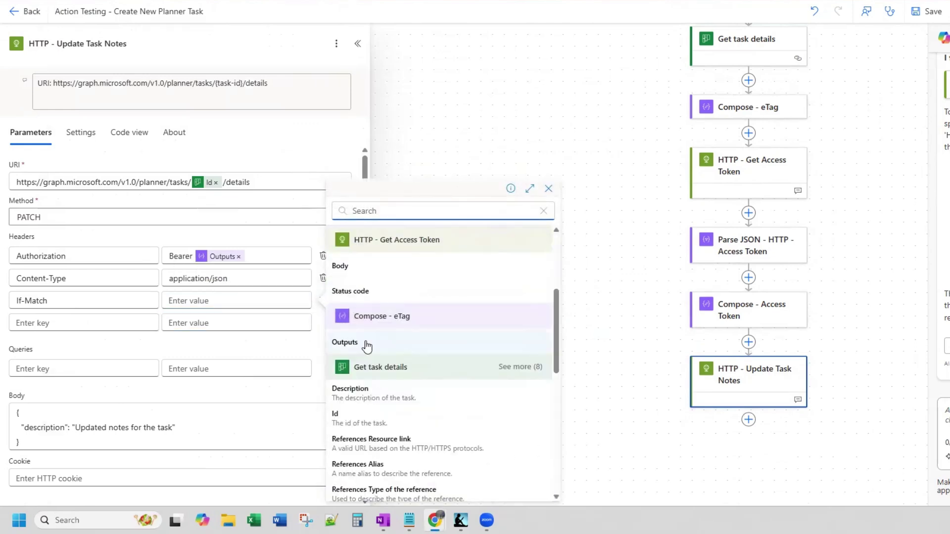
click(367, 346)
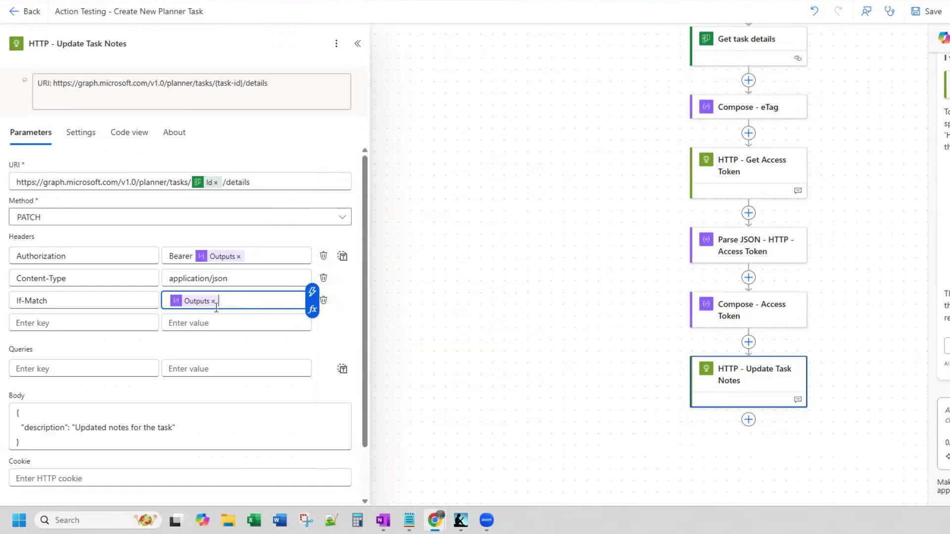
- Save the flow and run it as a manual test
click(927, 11)
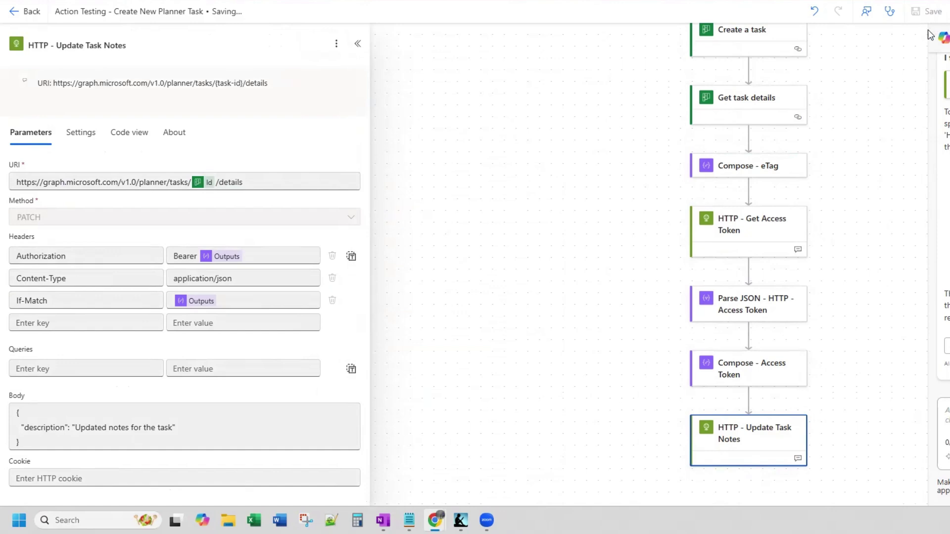
click(947, 11)
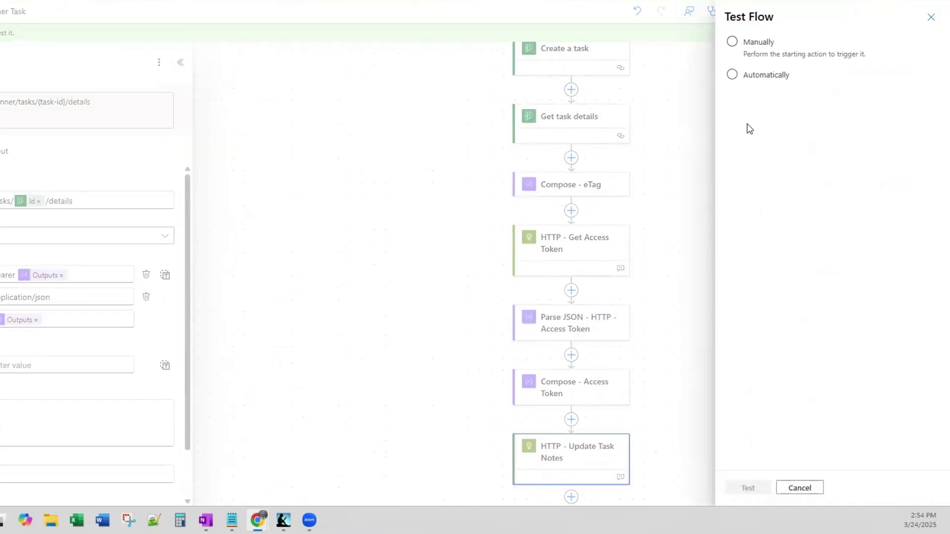
click(750, 48)
click(748, 489)
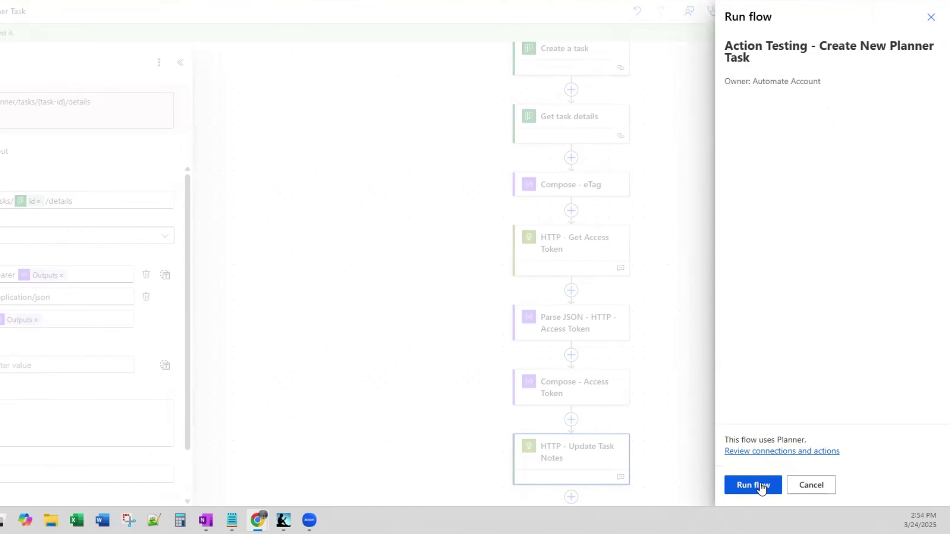
click(762, 485)
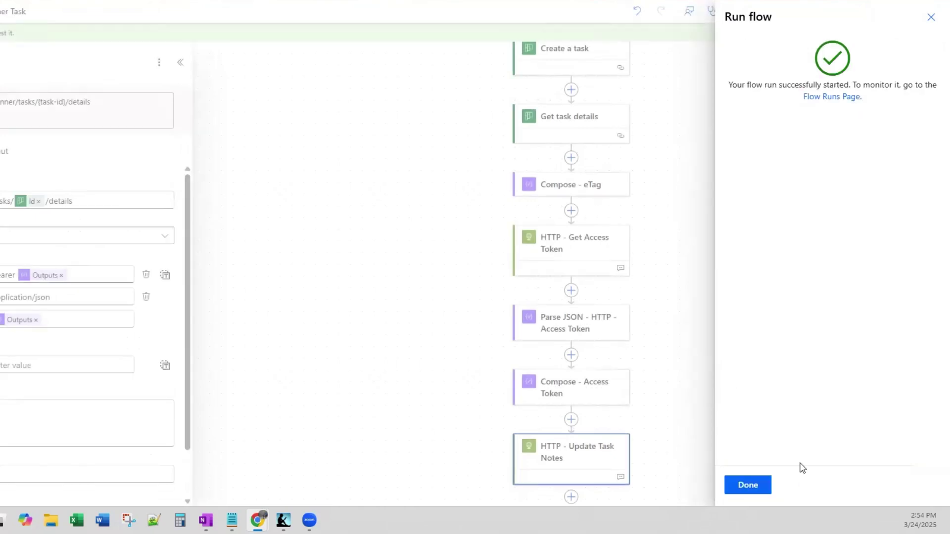
click(749, 484)
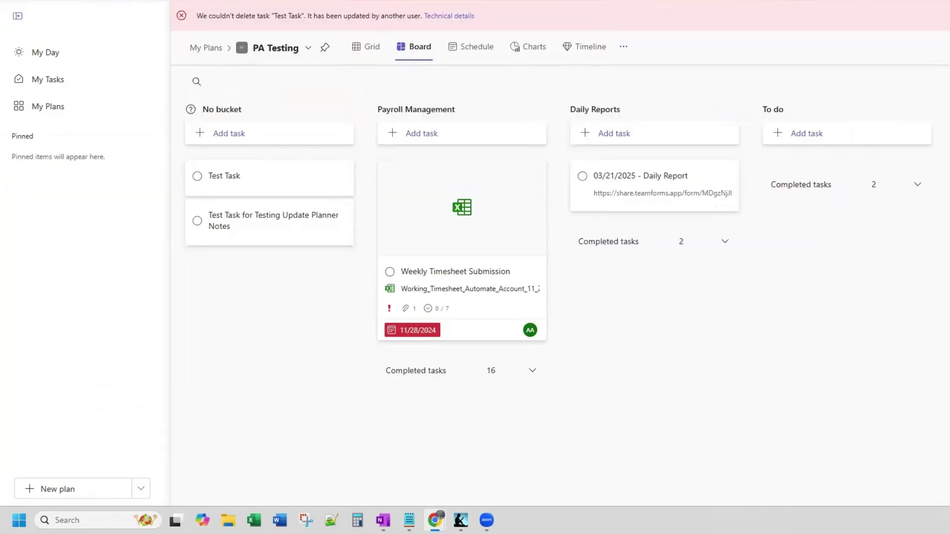
- Refresh the PA Testing board in Planner and open the first "Testing a New Task" card to check its notes
key(F5)
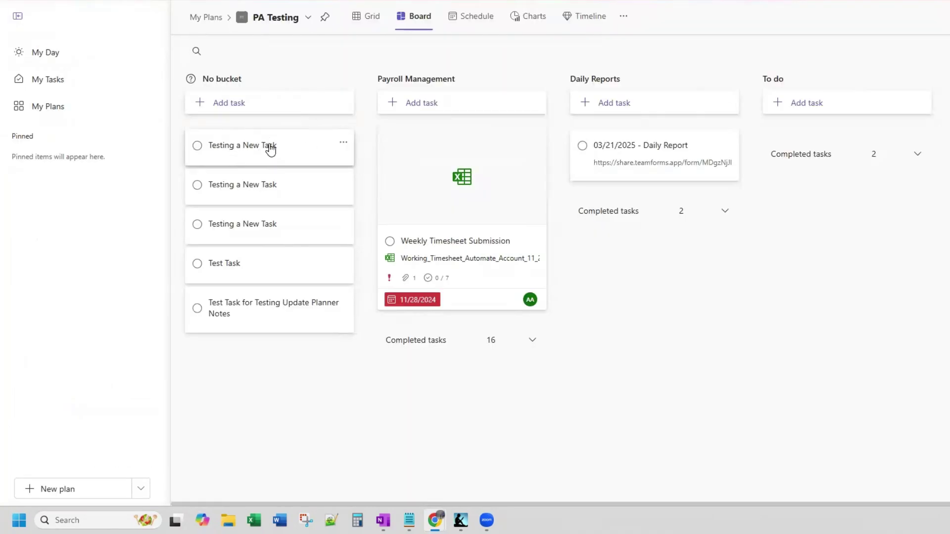
click(297, 154)
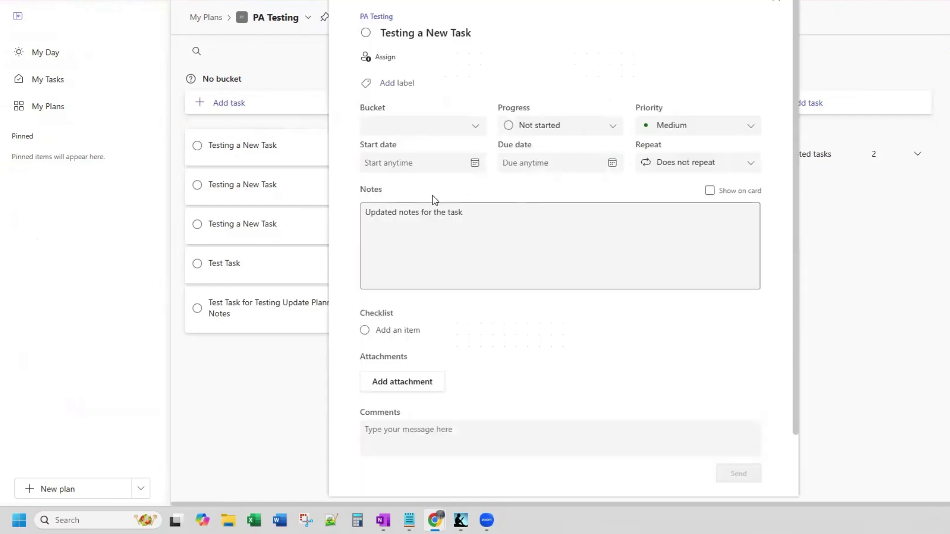
drag(464, 212, 368, 212)
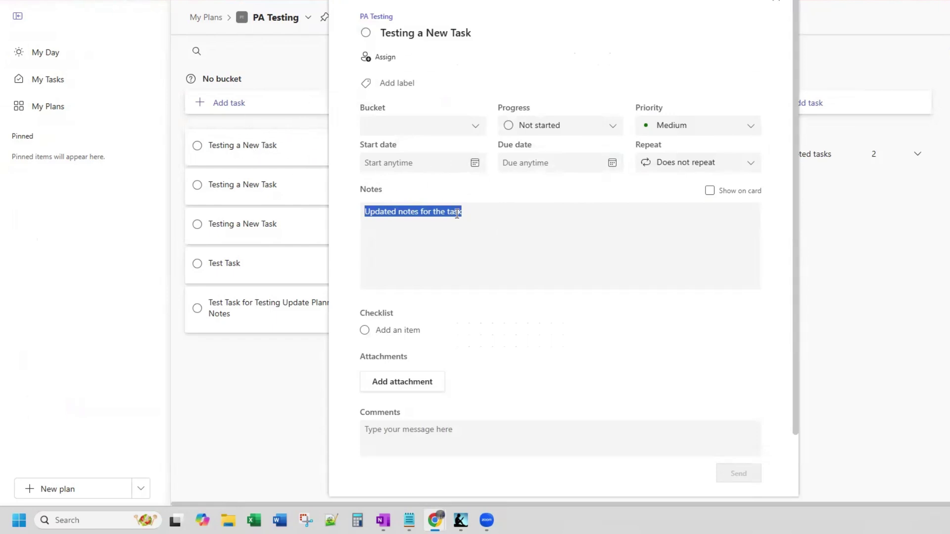
click(496, 214)
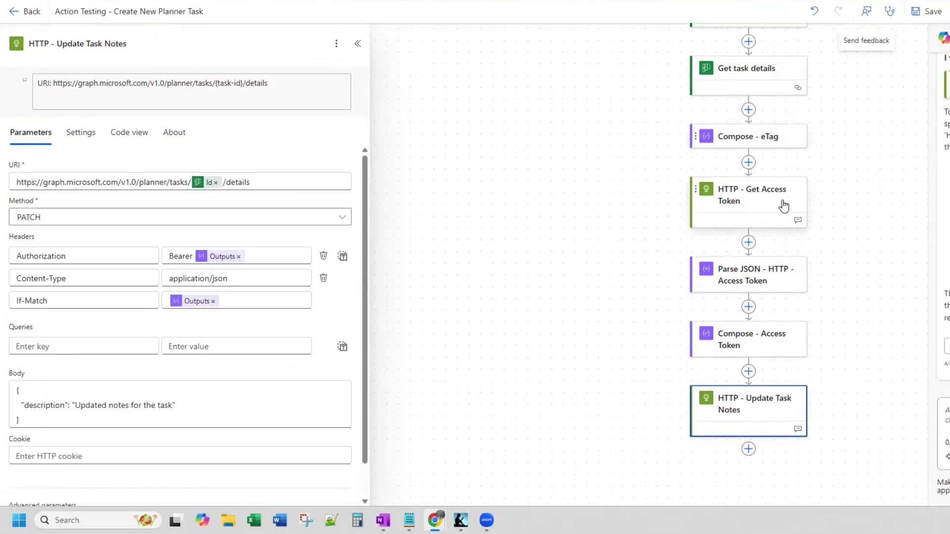
- Return to the flow in Power Automate and inspect the expression behind the Inputs of "Compose - eTag"
scroll(743, 213, up, 2)
click(755, 225)
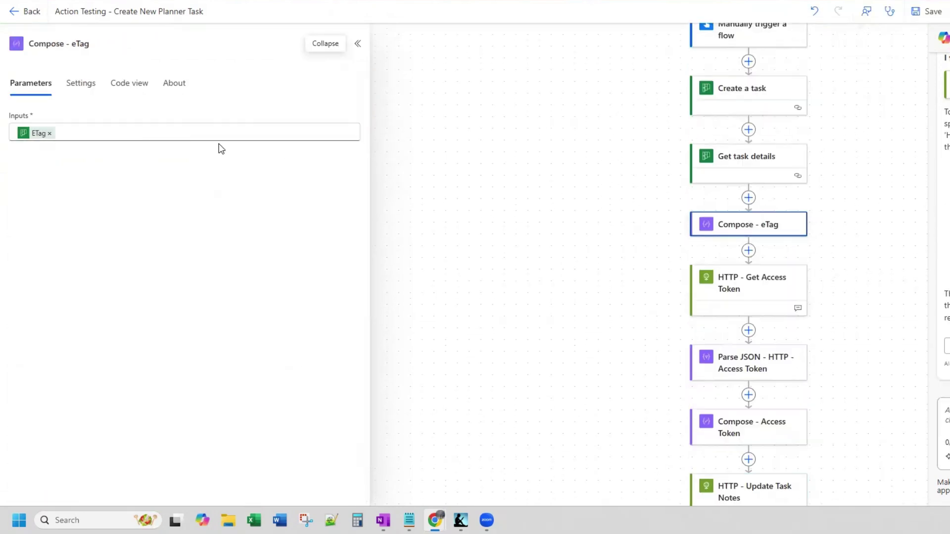
mouse_move(35, 137)
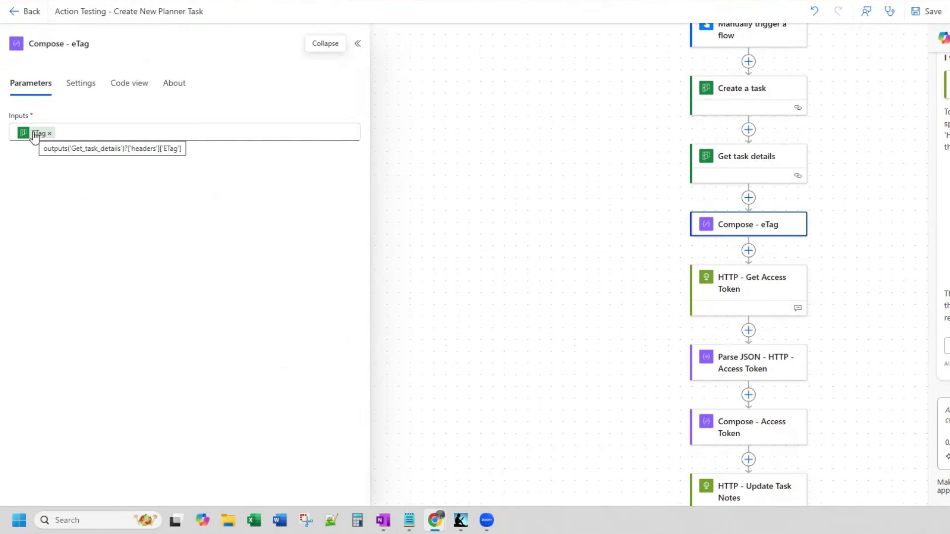